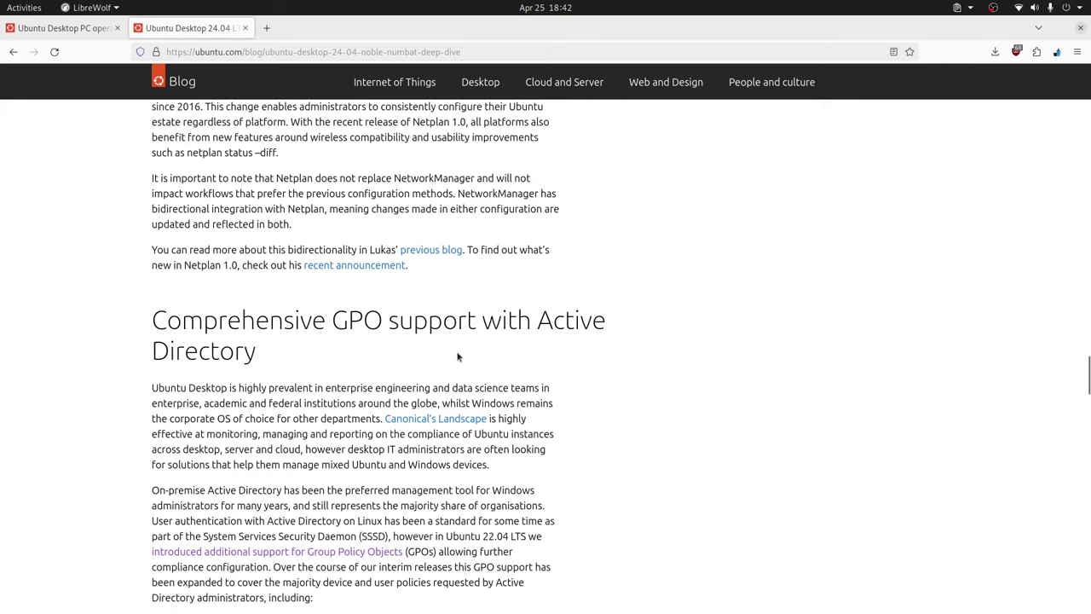
Scroll through the blog post and select the word 'GPO' in its heading.
{"action": "scroll", "coordinate": [396, 329], "scroll_direction": "down", "scroll_amount": 3}
{"action": "scroll", "coordinate": [396, 329], "scroll_direction": "down", "scroll_amount": 1}
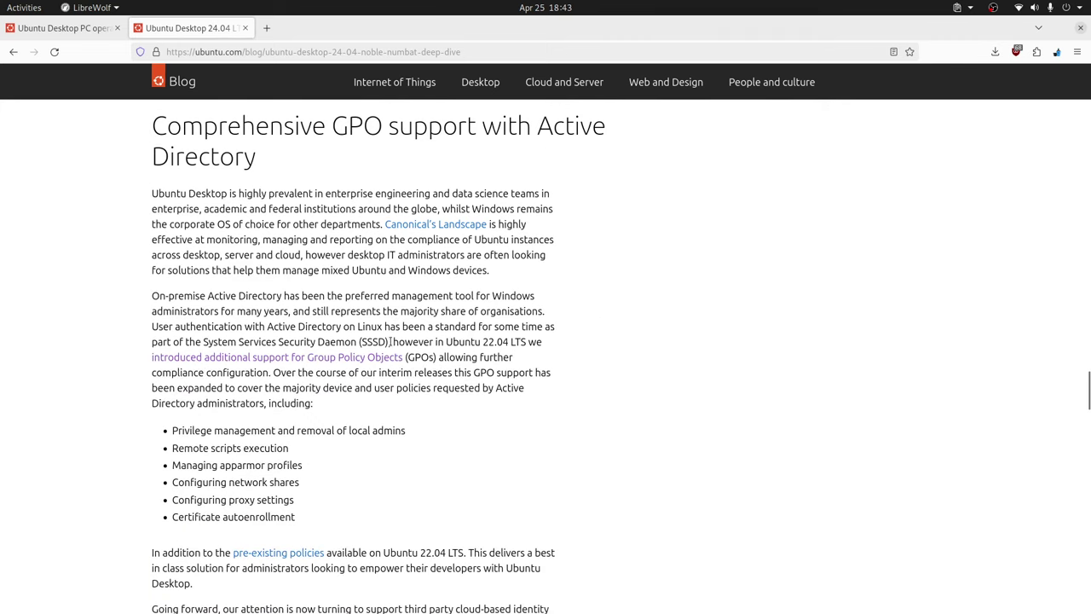
{"action": "scroll", "coordinate": [390, 341], "scroll_direction": "up", "scroll_amount": 5}
{"action": "double_click", "coordinate": [358, 324]}
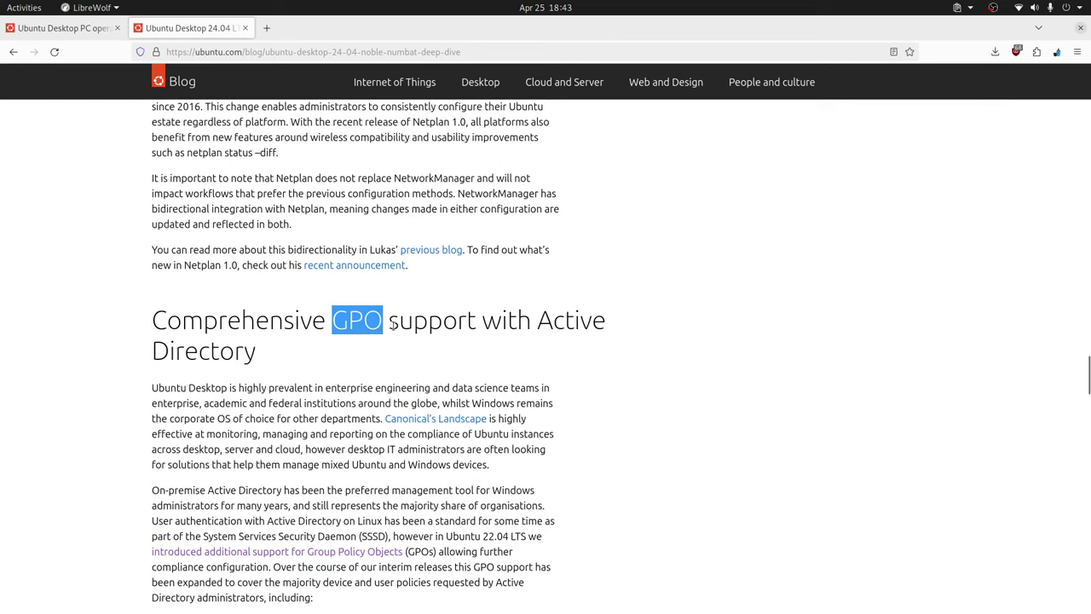
{"action": "scroll", "coordinate": [416, 322], "scroll_direction": "down", "scroll_amount": 5}
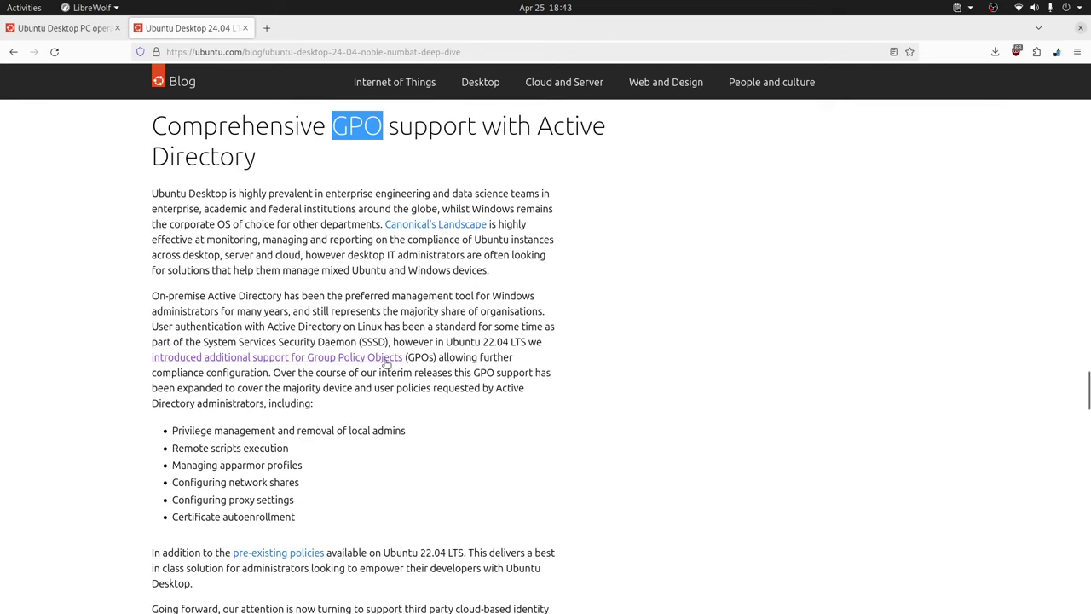
Return to the first ubuntu.com tab and open the Download Ubuntu Desktop page.
{"action": "scroll", "coordinate": [433, 353], "scroll_direction": "up", "scroll_amount": 10}
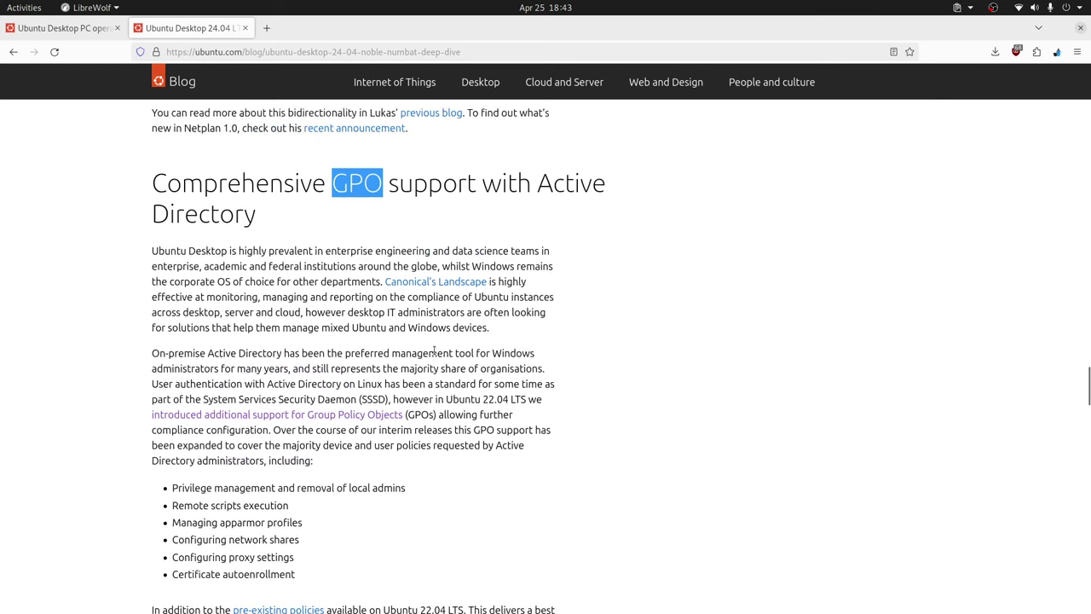
{"action": "scroll", "coordinate": [433, 352], "scroll_direction": "up", "scroll_amount": 15}
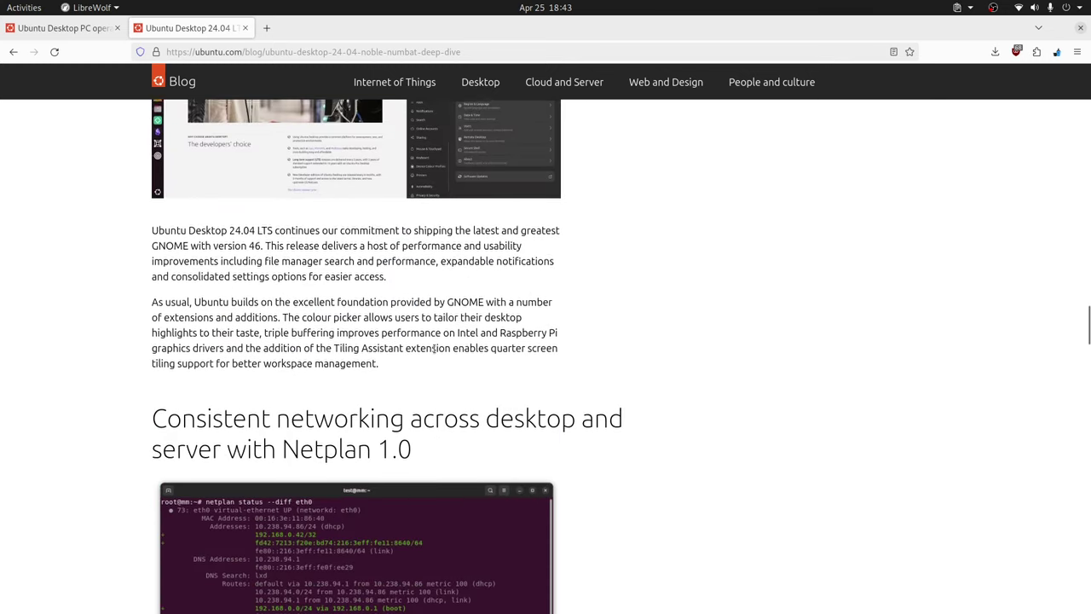
{"action": "scroll", "coordinate": [434, 351], "scroll_direction": "up", "scroll_amount": 5}
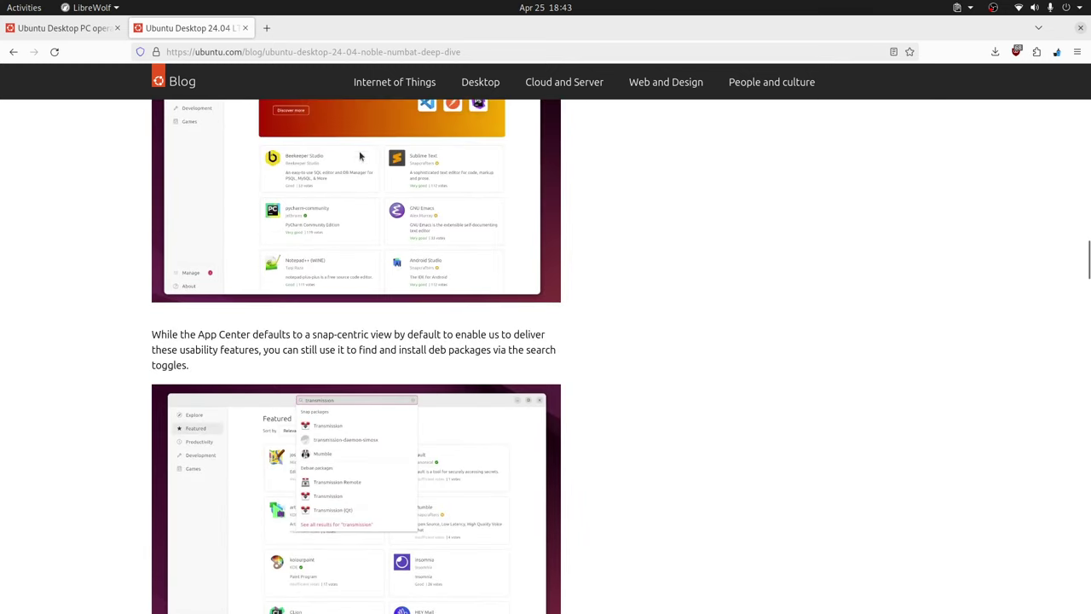
{"action": "scroll", "coordinate": [321, 157], "scroll_direction": "up", "scroll_amount": 9}
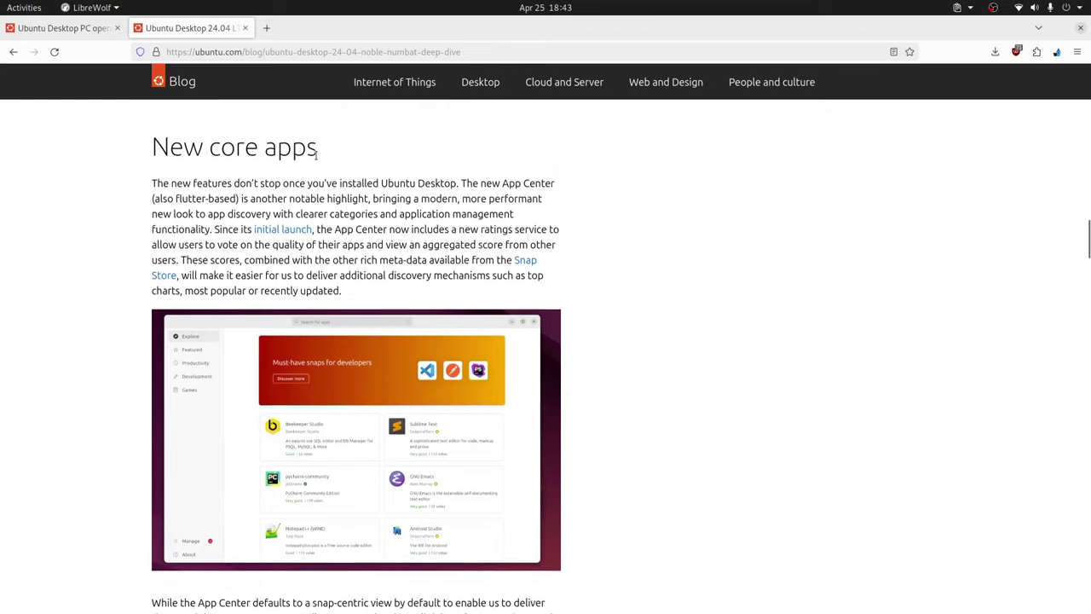
{"action": "left_click", "coordinate": [88, 28]}
{"action": "left_click", "coordinate": [243, 244]}
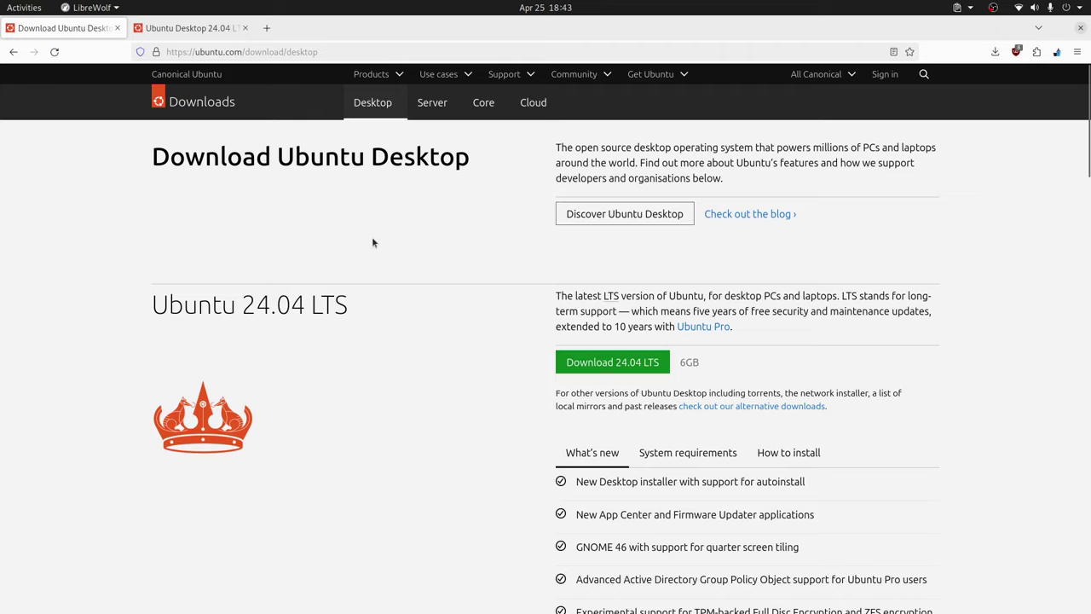
Search the web for 'lubuntu' in a new tab.
{"action": "left_click", "coordinate": [266, 28]}
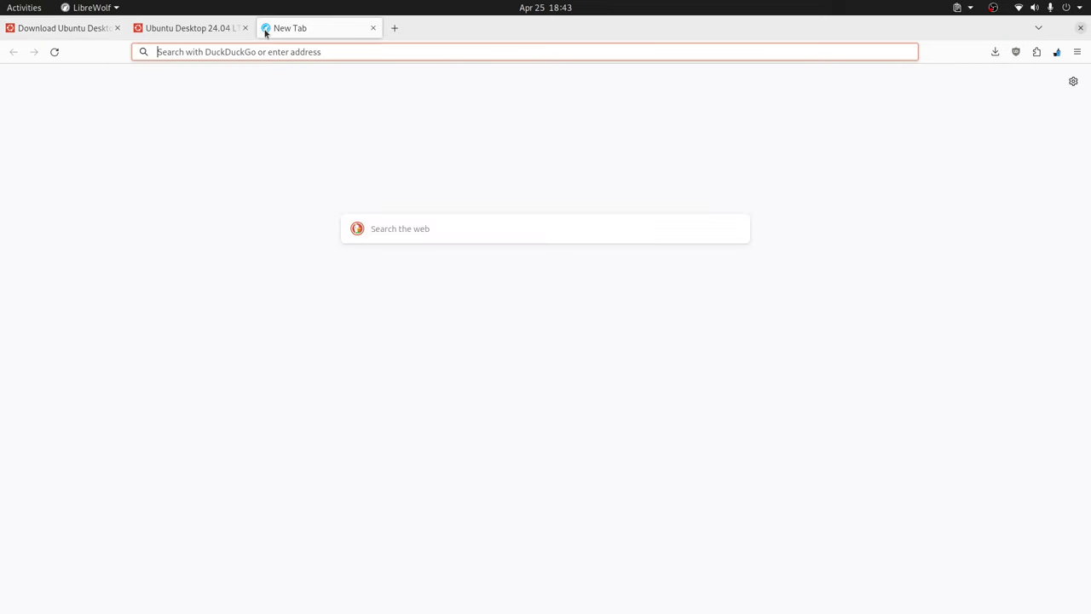
{"action": "left_click", "coordinate": [239, 51]}
{"action": "type", "text": "l"}
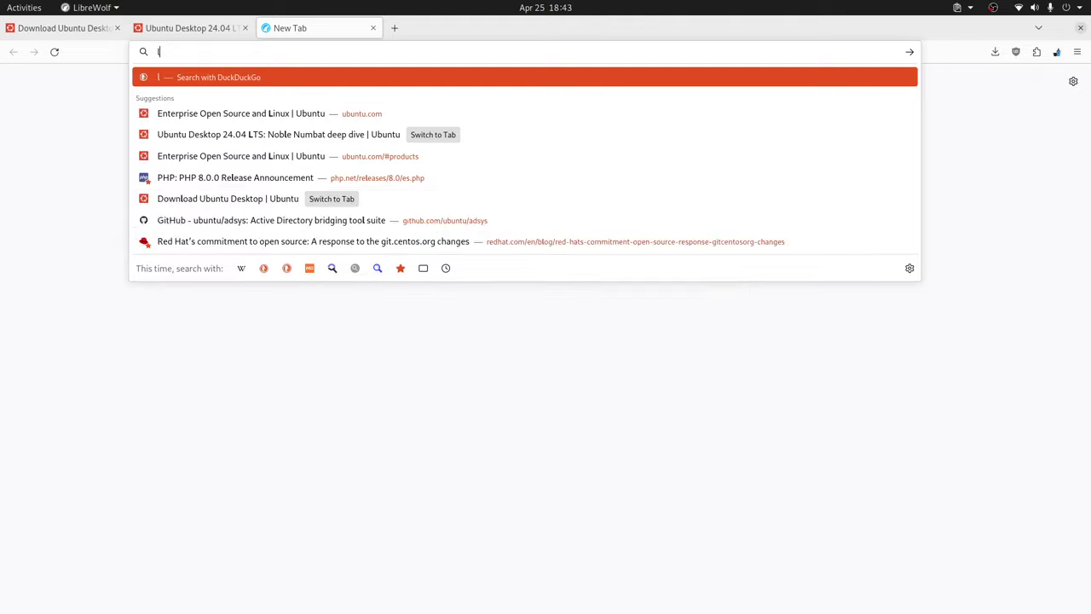
{"action": "type", "text": "d"}
{"action": "key", "text": "BackSpace"}
{"action": "type", "text": "ubuntu"}
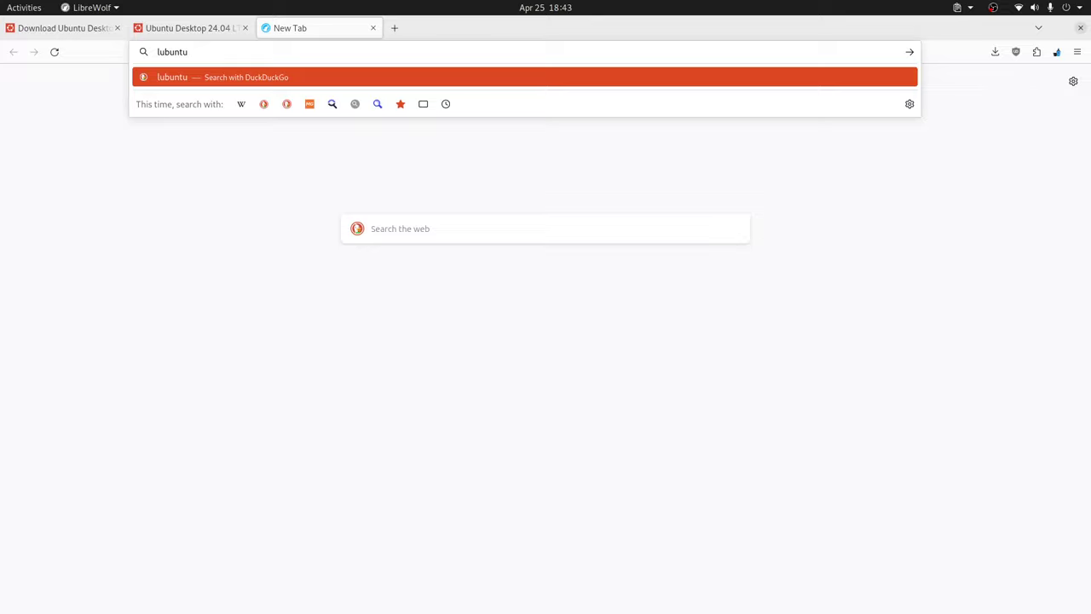
{"action": "key", "text": "Return"}
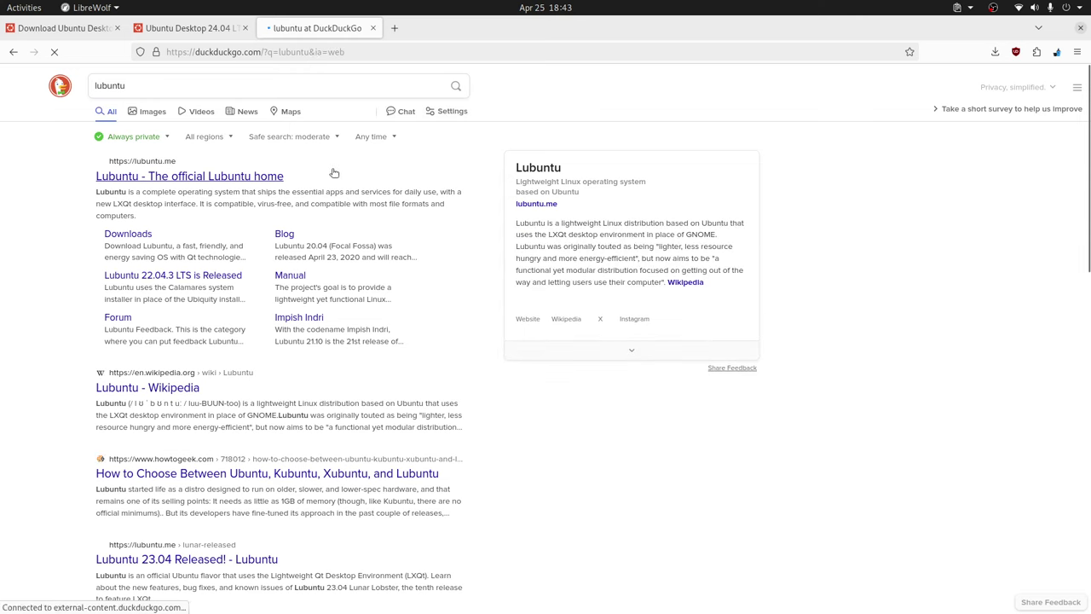
Visit the lubuntu.me downloads page, close that tab, and return to VirtualBox.
{"action": "left_click", "coordinate": [432, 213]}
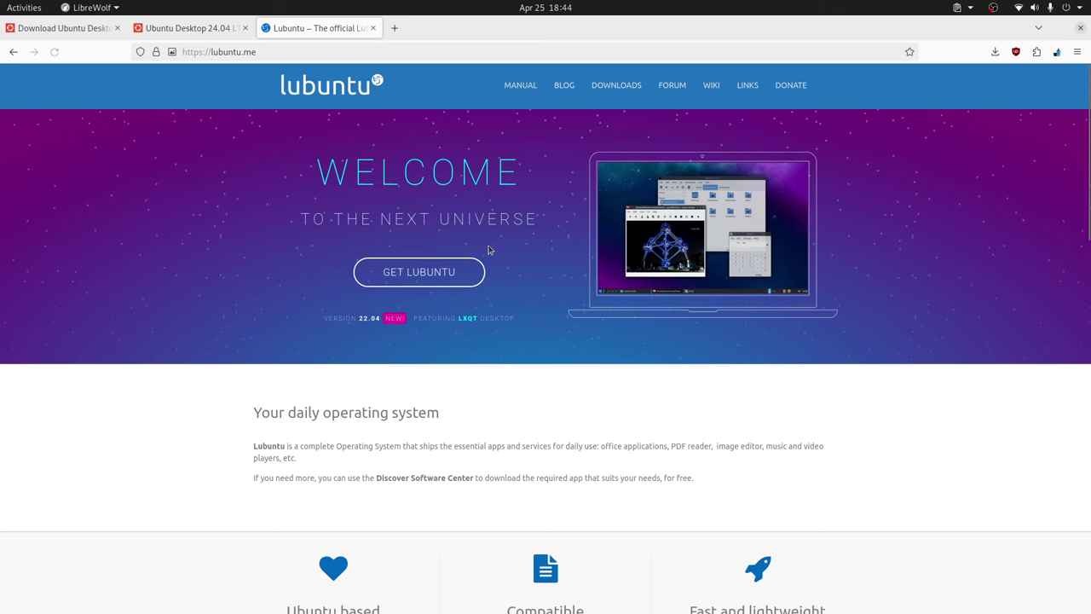
{"action": "left_click", "coordinate": [449, 266]}
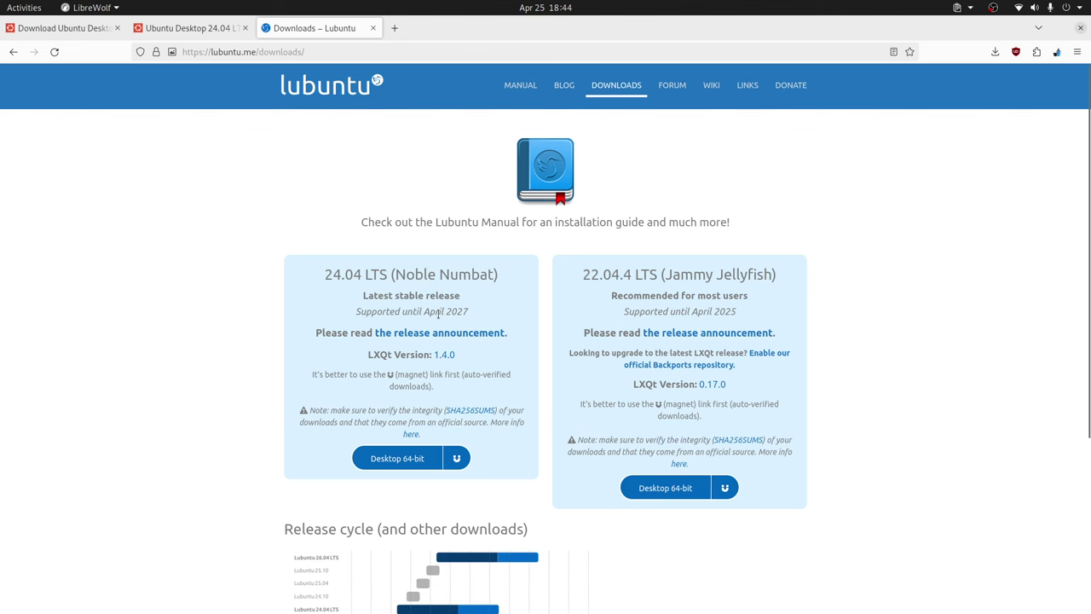
{"action": "left_click", "coordinate": [372, 29]}
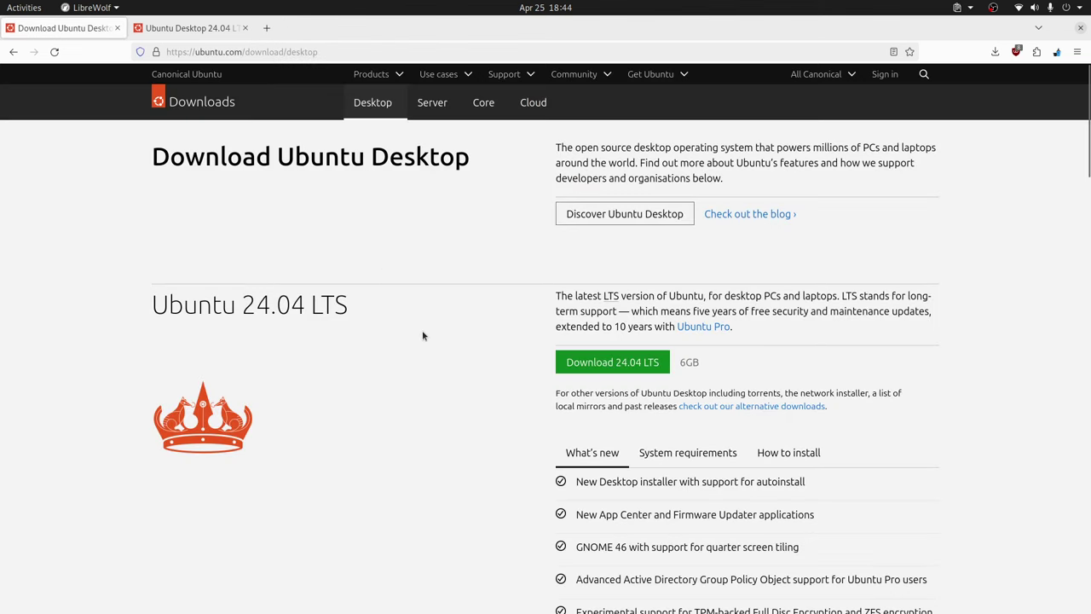
{"action": "key", "text": "alt+Tab"}
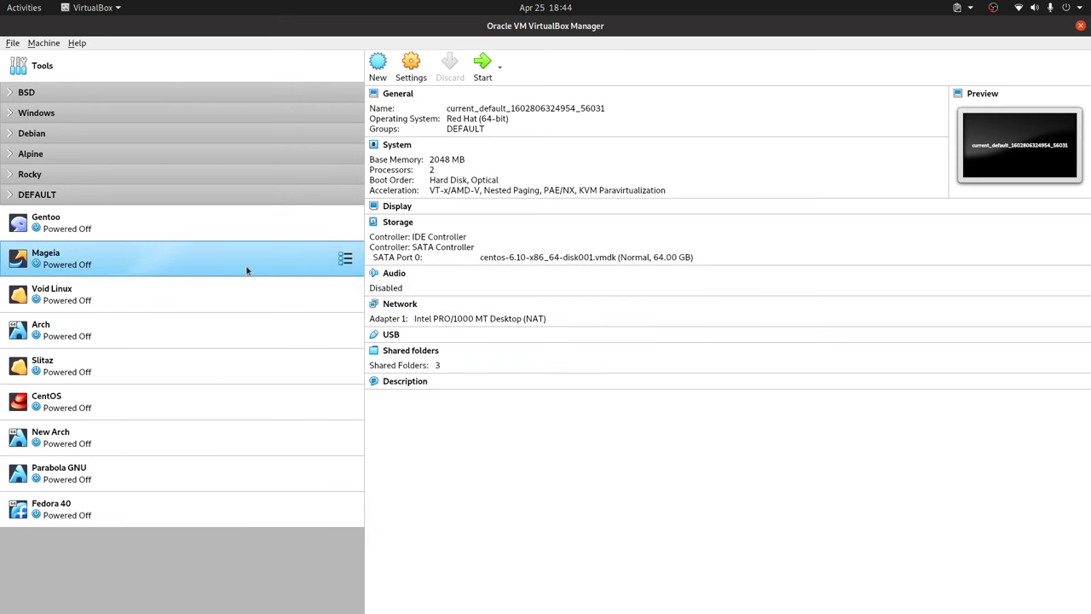
Start a new virtual machine named 'Ubuntu 24.04' with 4192 MB of memory.
{"action": "left_click", "coordinate": [44, 43]}
{"action": "left_click", "coordinate": [70, 66]}
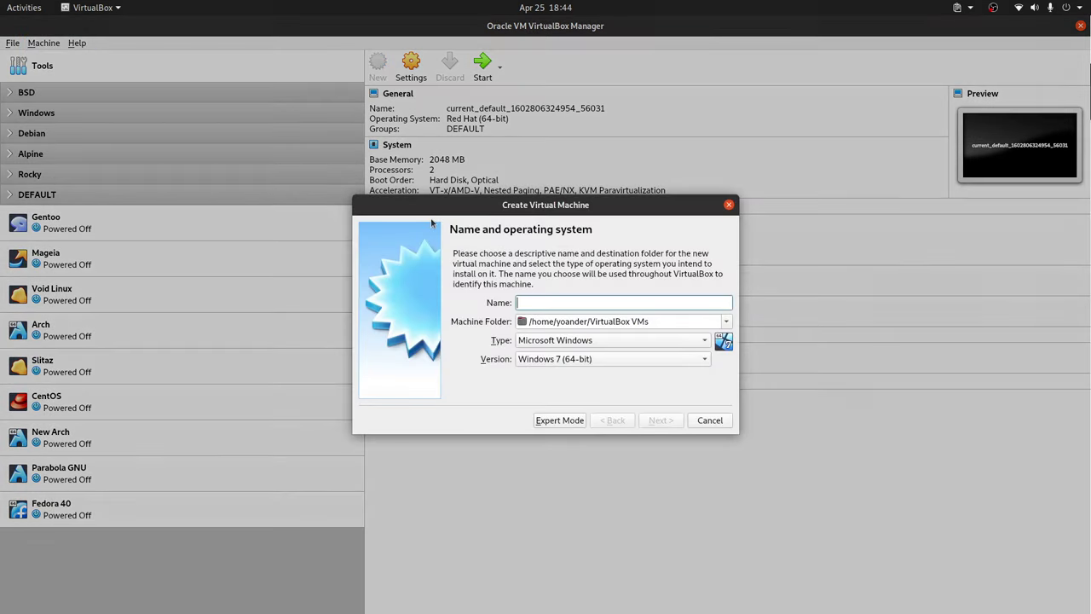
{"action": "type", "text": "Ubuntu"}
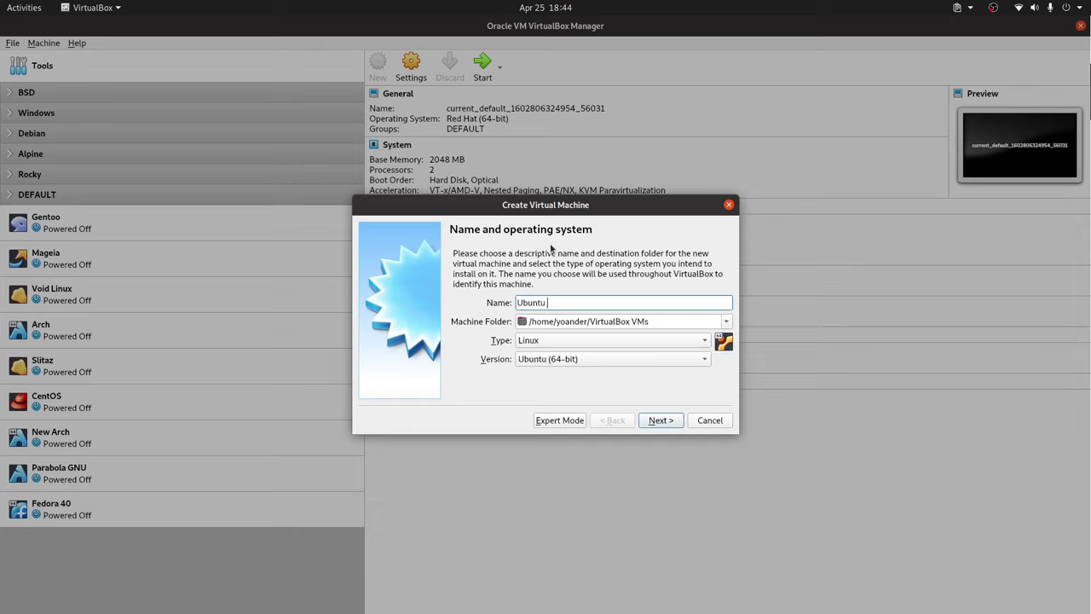
{"action": "type", "text": " 24.0"}
{"action": "key", "text": "BackSpace"}
{"action": "type", "text": "04"}
{"action": "left_click", "coordinate": [660, 421]}
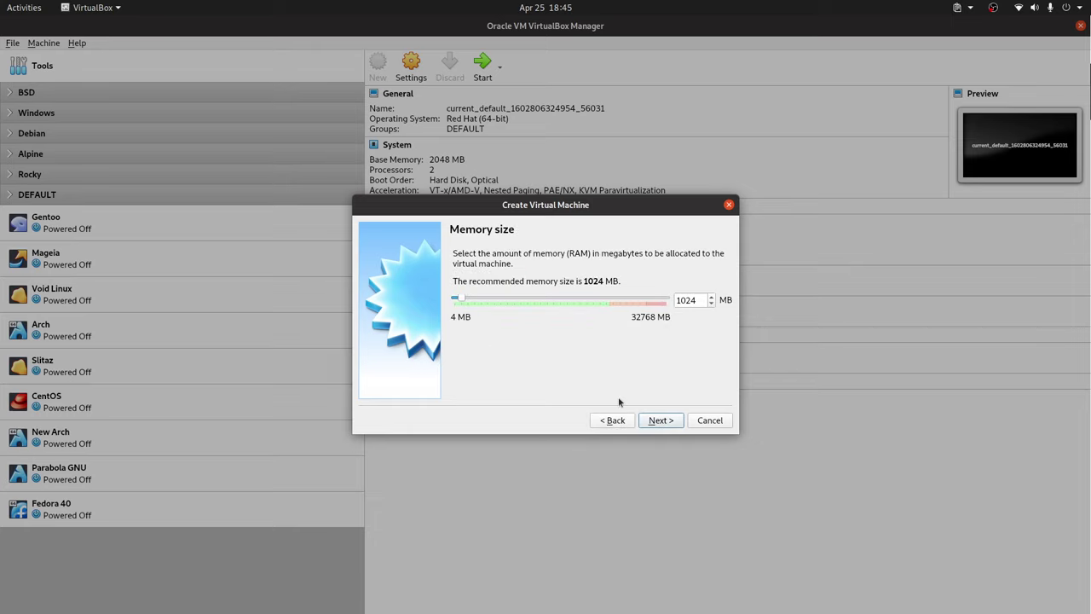
{"action": "double_click", "coordinate": [680, 300]}
{"action": "type", "text": "4192"}
Give it a dynamically allocated 300 GB VDI disk and finish creating the machine.
{"action": "left_click", "coordinate": [671, 423]}
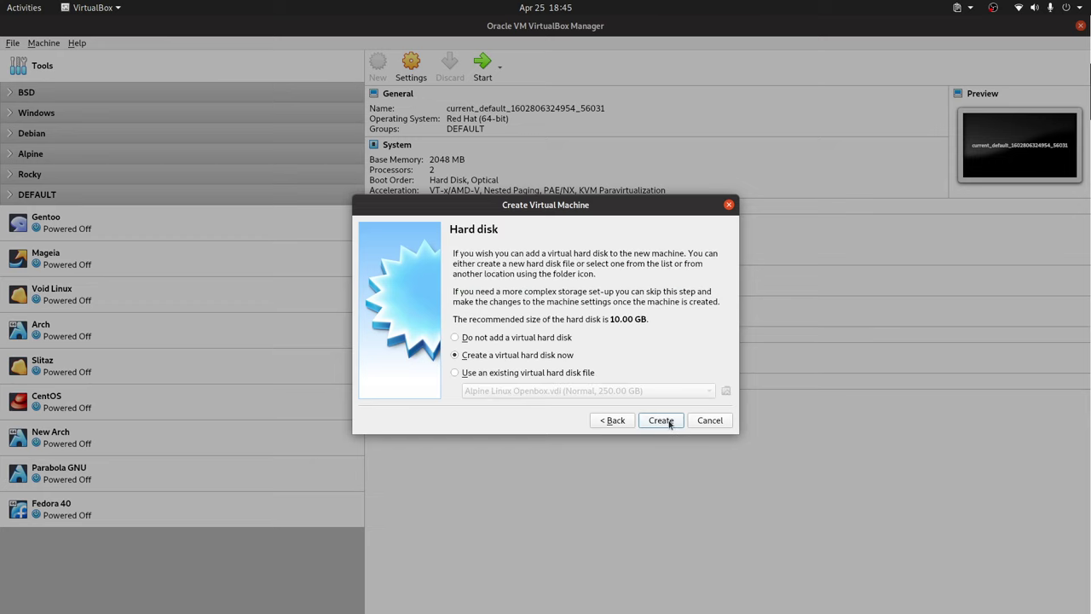
{"action": "left_click", "coordinate": [659, 422]}
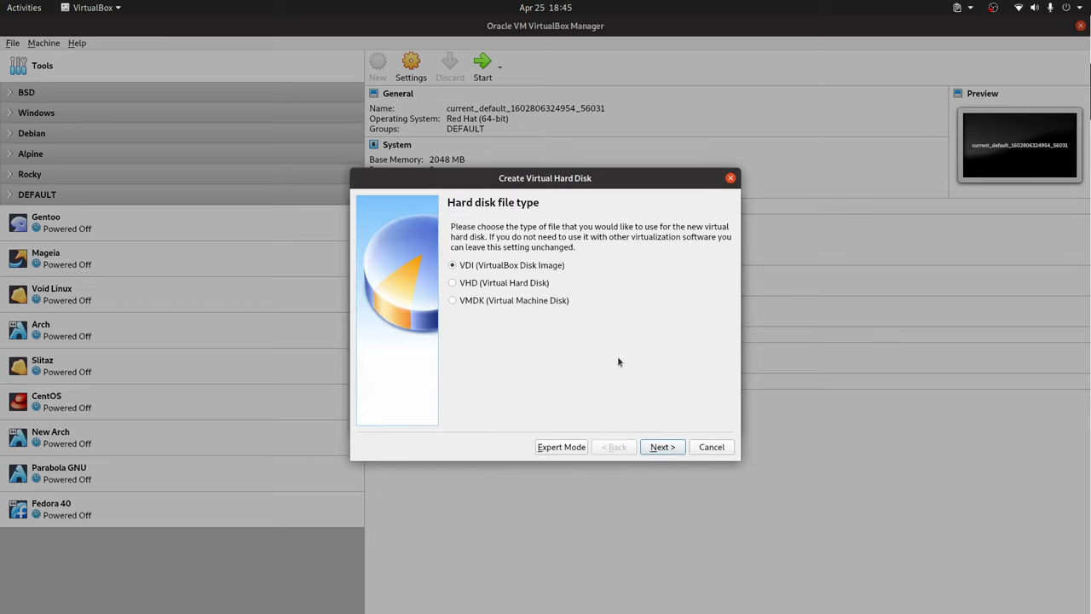
{"action": "left_click", "coordinate": [663, 447]}
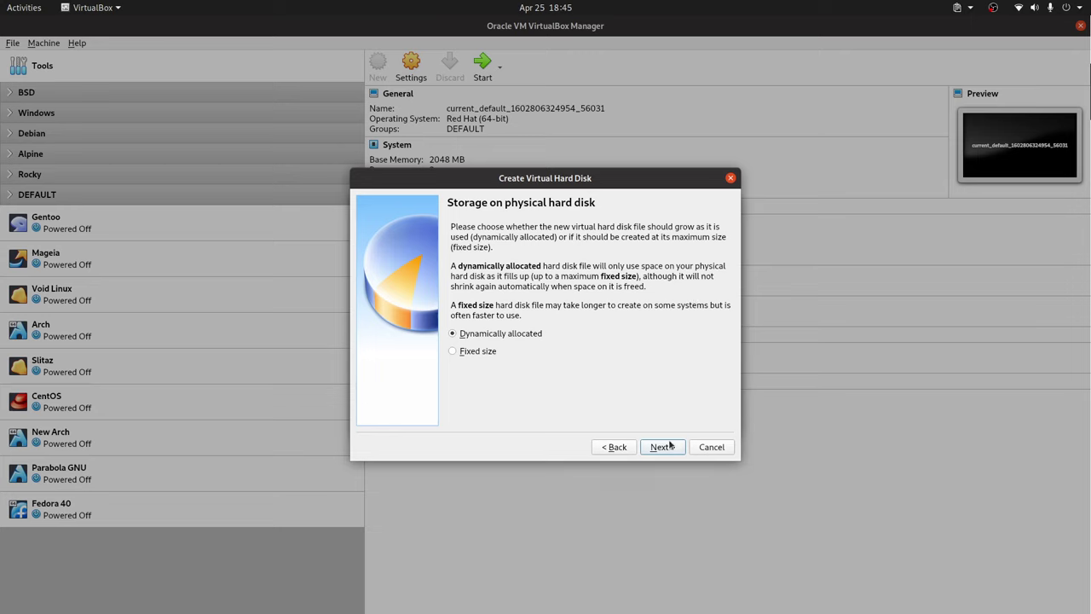
{"action": "left_click", "coordinate": [662, 447]}
{"action": "left_click", "coordinate": [699, 313]}
{"action": "double_click", "coordinate": [699, 313]}
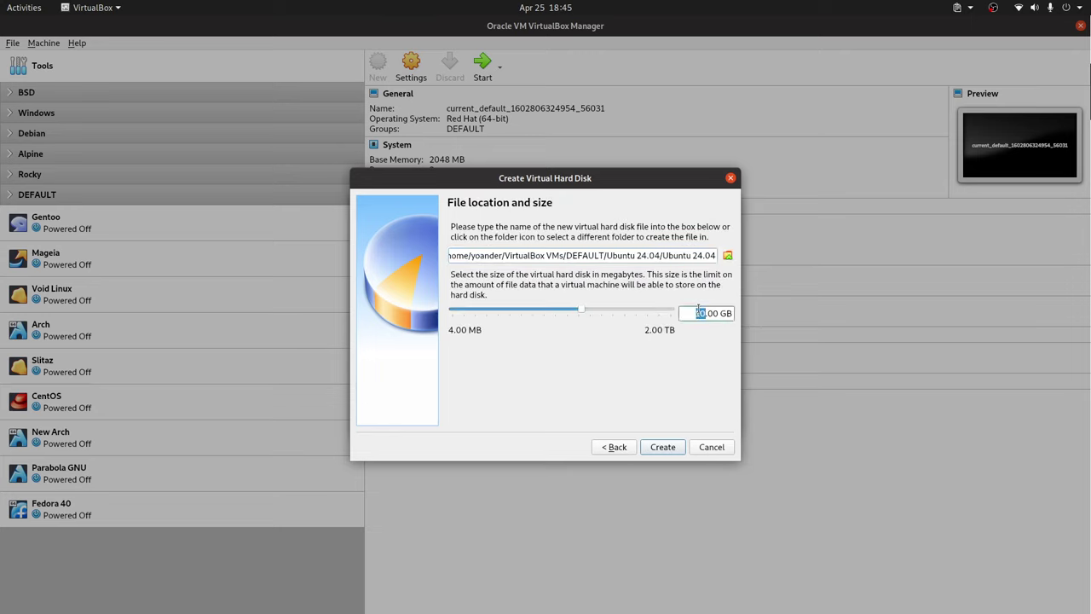
{"action": "type", "text": "300"}
{"action": "left_click", "coordinate": [663, 446]}
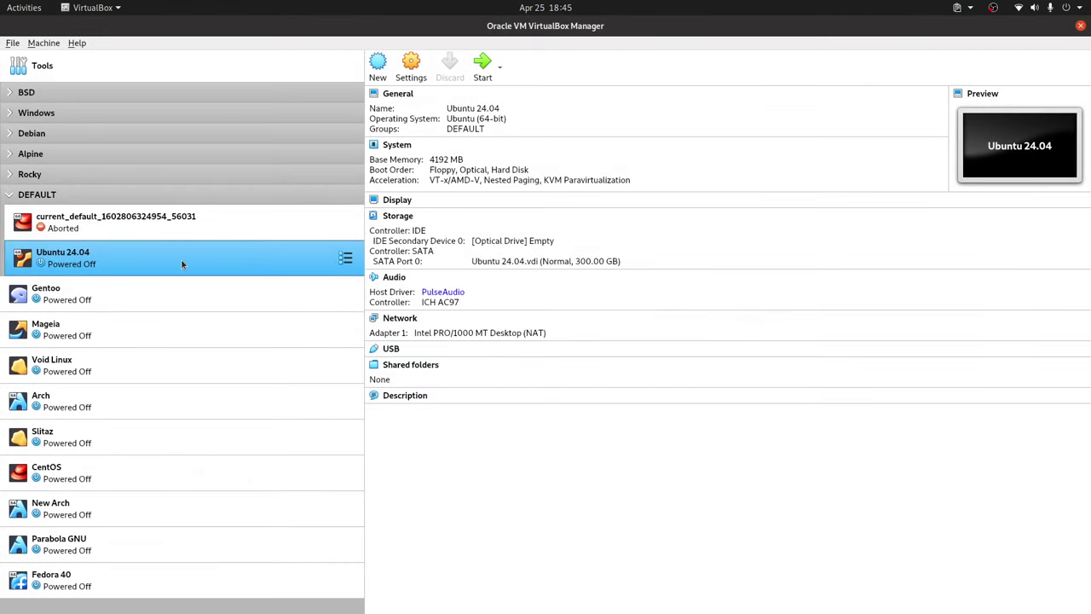
Place Ubuntu 24.04 between Parabola GNU and Fedora 40, then review its System settings.
{"action": "left_click_drag", "start_coordinate": [181, 258], "coordinate": [145, 562]}
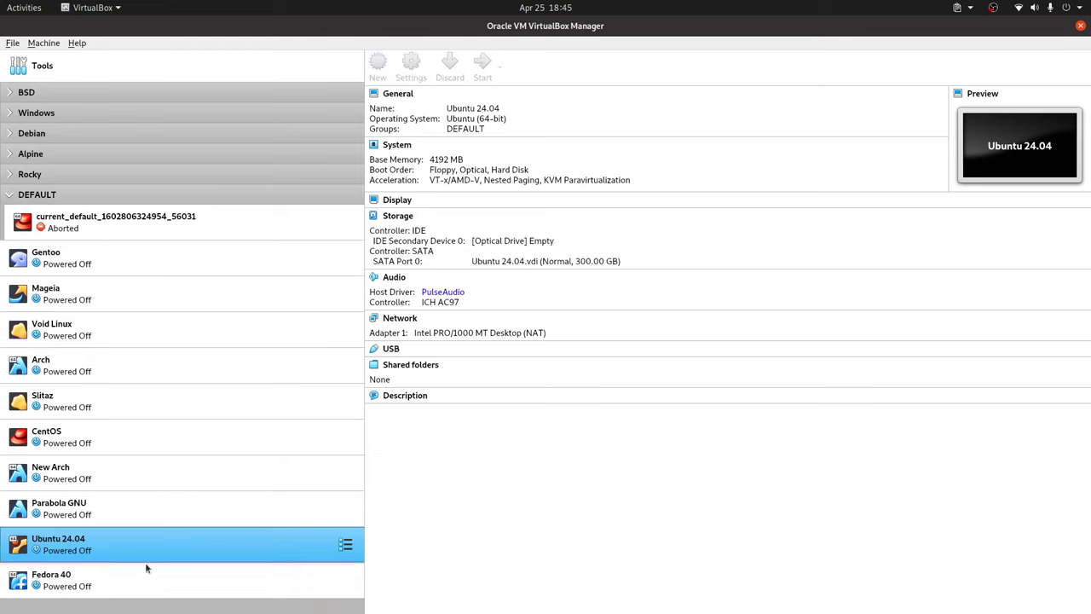
{"action": "right_click", "coordinate": [149, 539]}
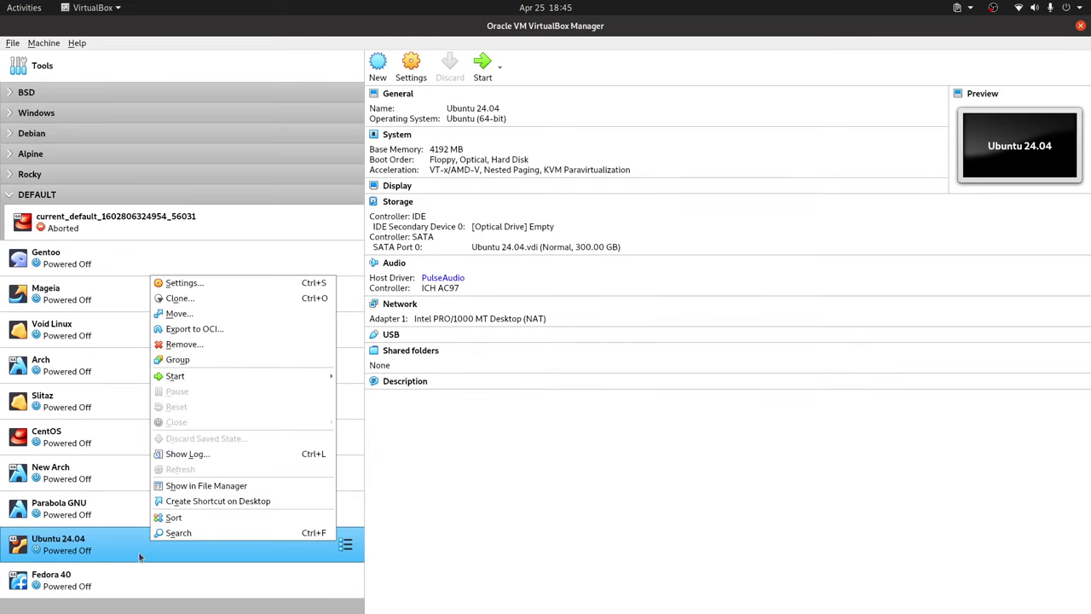
{"action": "left_click", "coordinate": [232, 284]}
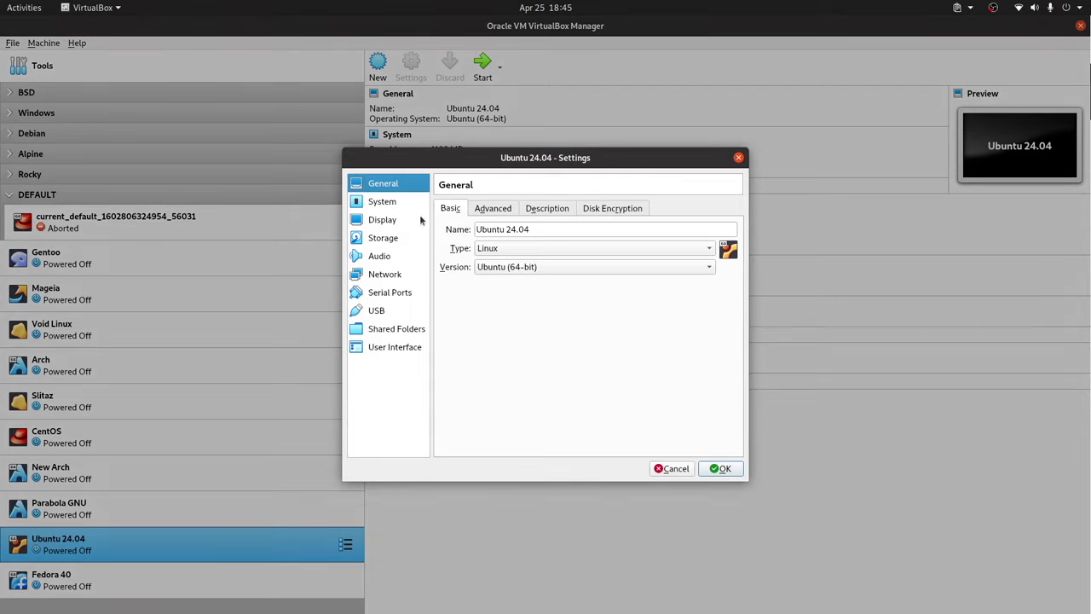
{"action": "left_click", "coordinate": [391, 208]}
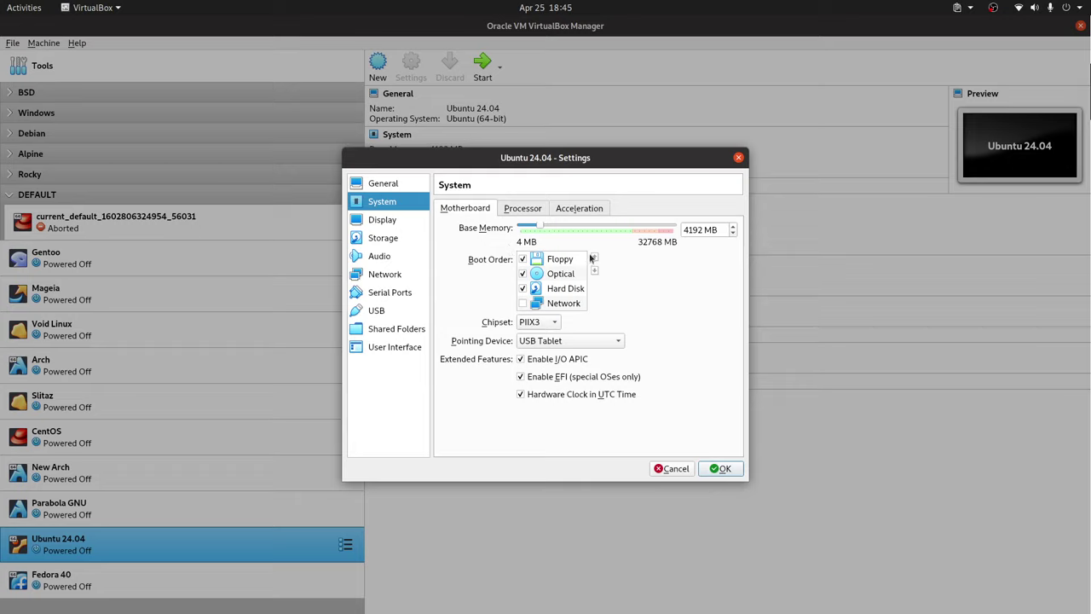
{"action": "left_click", "coordinate": [524, 210]}
{"action": "key", "text": "Tab"}
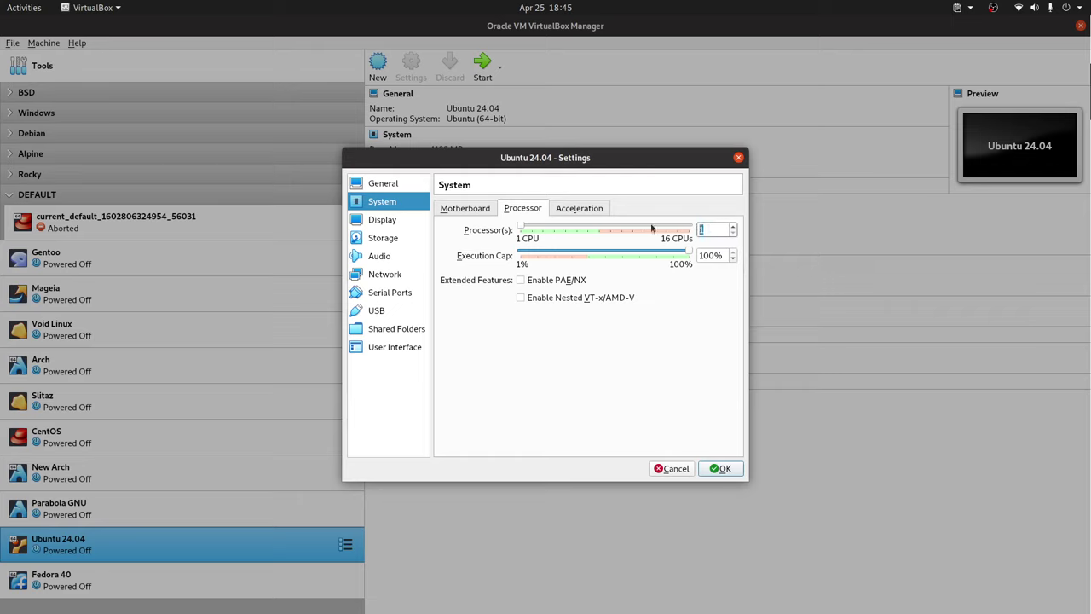
{"action": "left_click", "coordinate": [577, 212]}
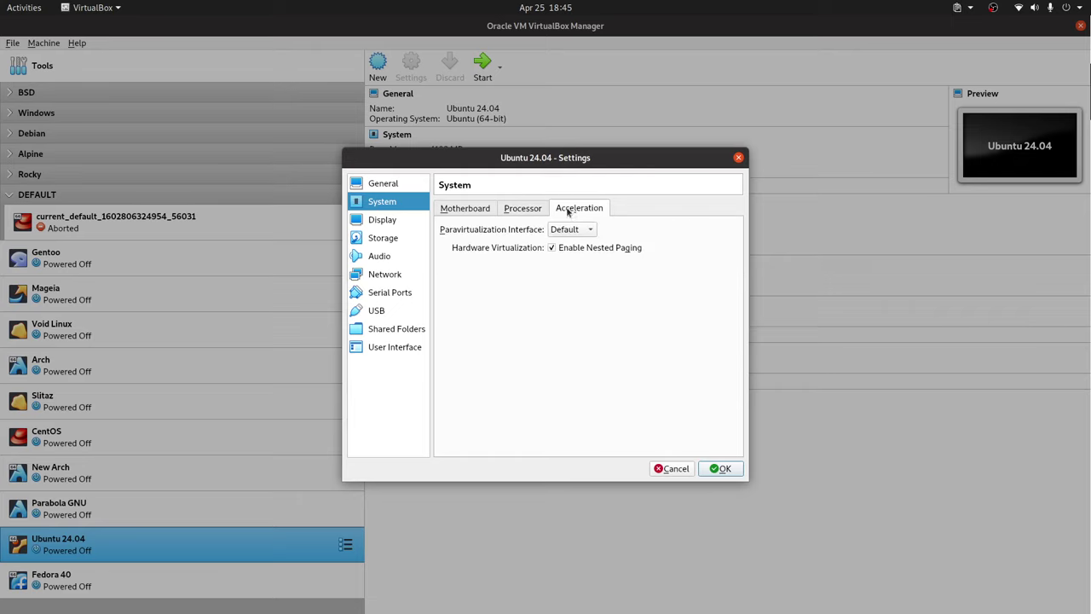
{"action": "left_click", "coordinate": [483, 211]}
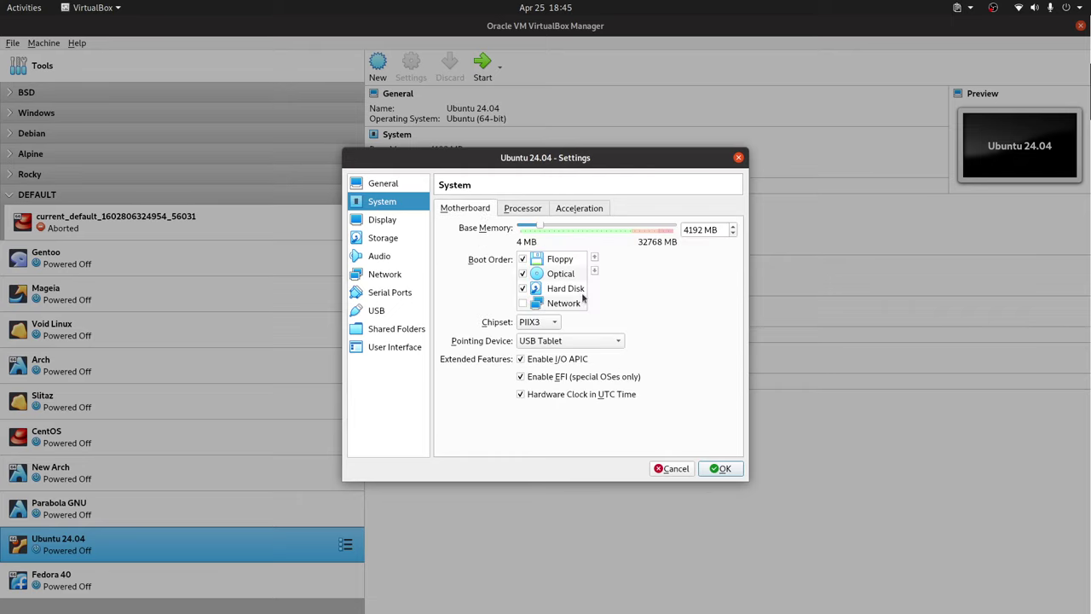
Remove Floppy from the boot order, check Storage, save, and start the machine.
{"action": "left_click", "coordinate": [522, 259]}
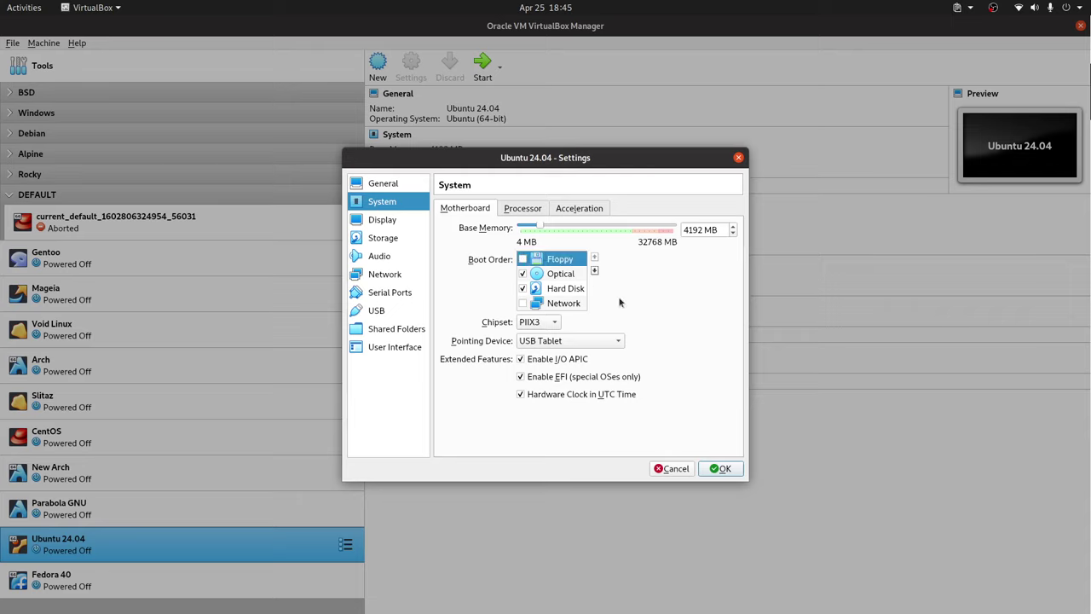
{"action": "left_click", "coordinate": [395, 224]}
{"action": "left_click", "coordinate": [397, 239]}
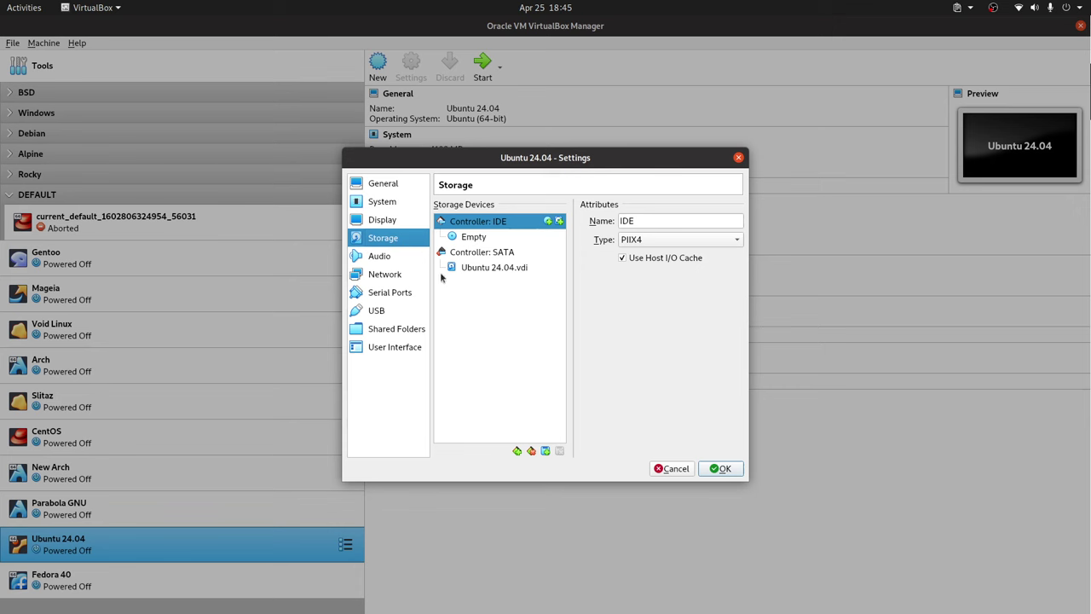
{"action": "left_click", "coordinate": [722, 469]}
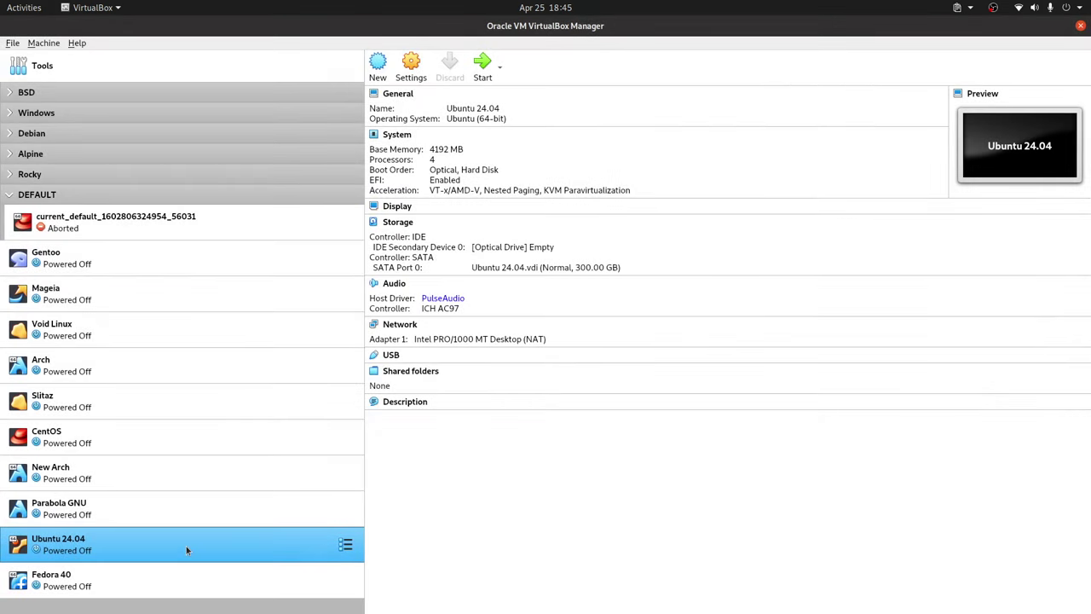
{"action": "double_click", "coordinate": [186, 546]}
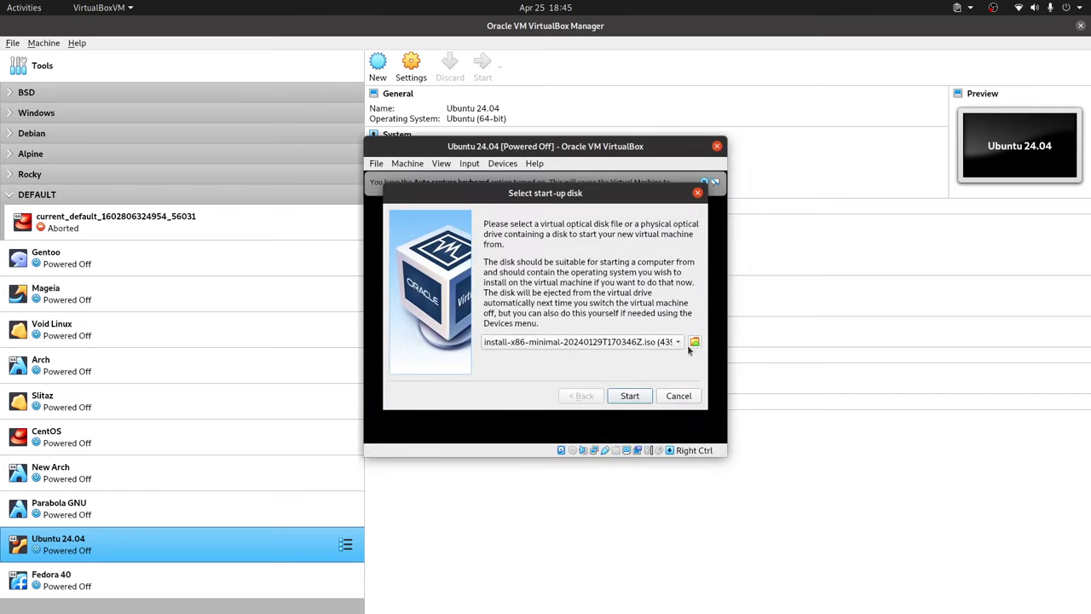
Boot from ubuntu-24.04-desktop-amd64.iso and select Try or Install Ubuntu at GRUB.
{"action": "left_click", "coordinate": [680, 342]}
{"action": "left_click", "coordinate": [551, 373]}
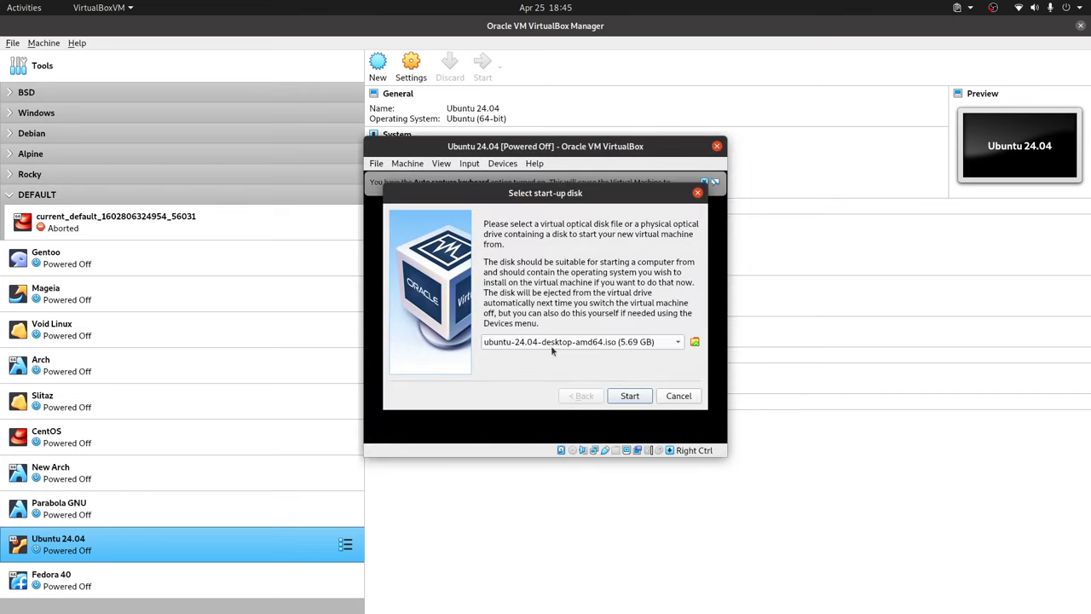
{"action": "left_click", "coordinate": [637, 402]}
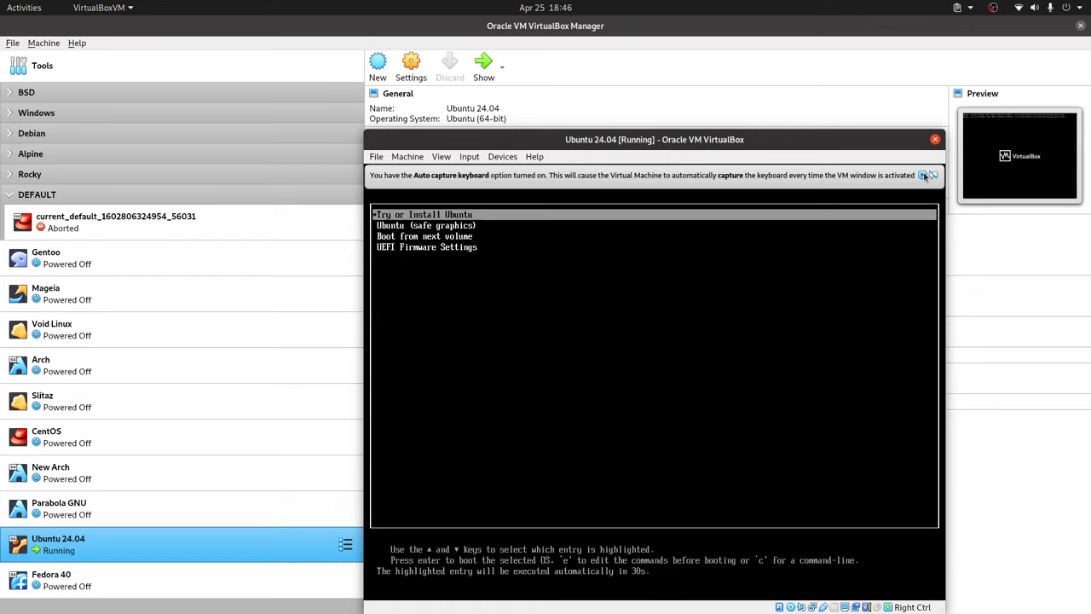
{"action": "left_click", "coordinate": [925, 175]}
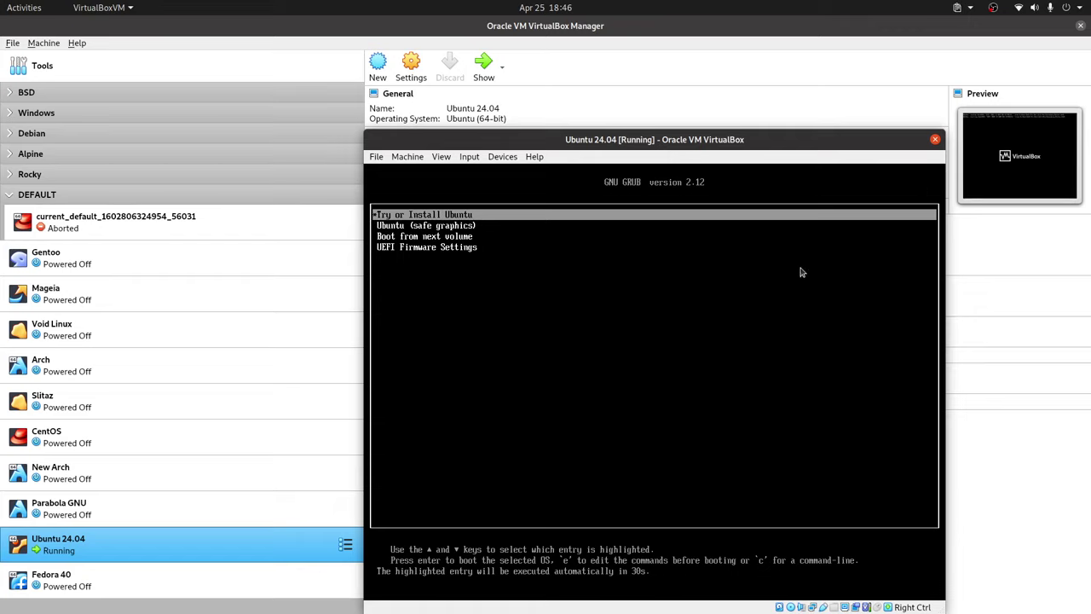
{"action": "key", "text": "Return"}
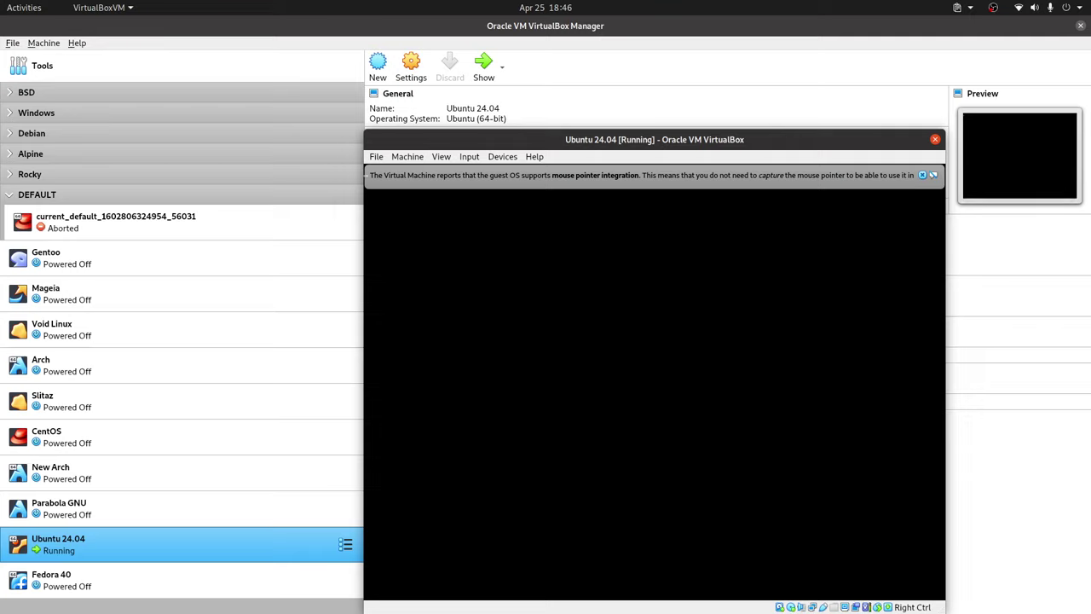
Keep English and expand the Seeing, Hearing, Typing, Pointing and Zoom accessibility sections.
{"action": "left_click", "coordinate": [923, 174]}
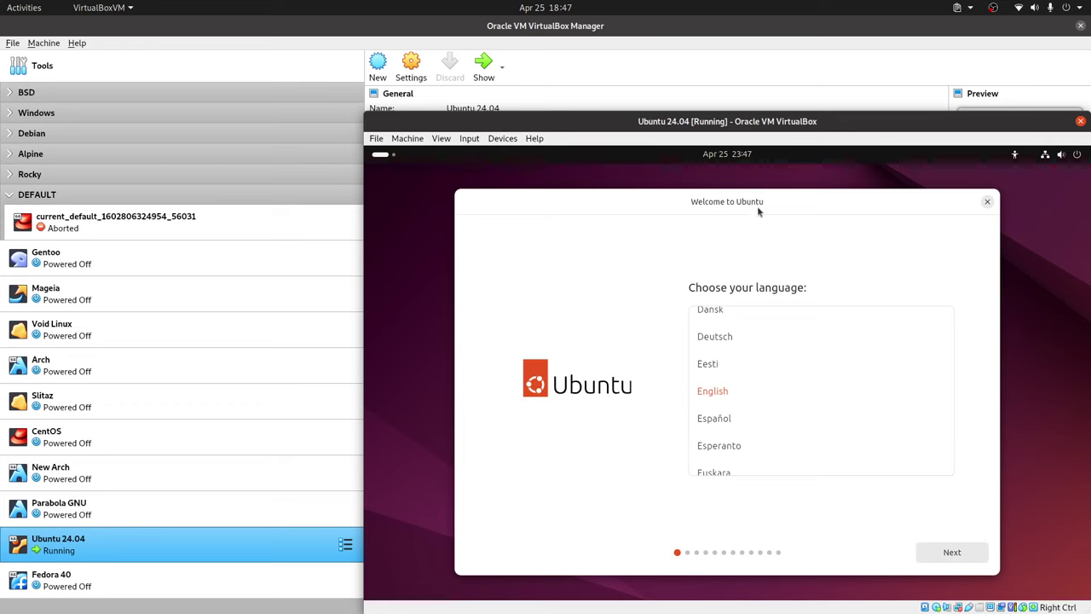
{"action": "left_click", "coordinate": [933, 554]}
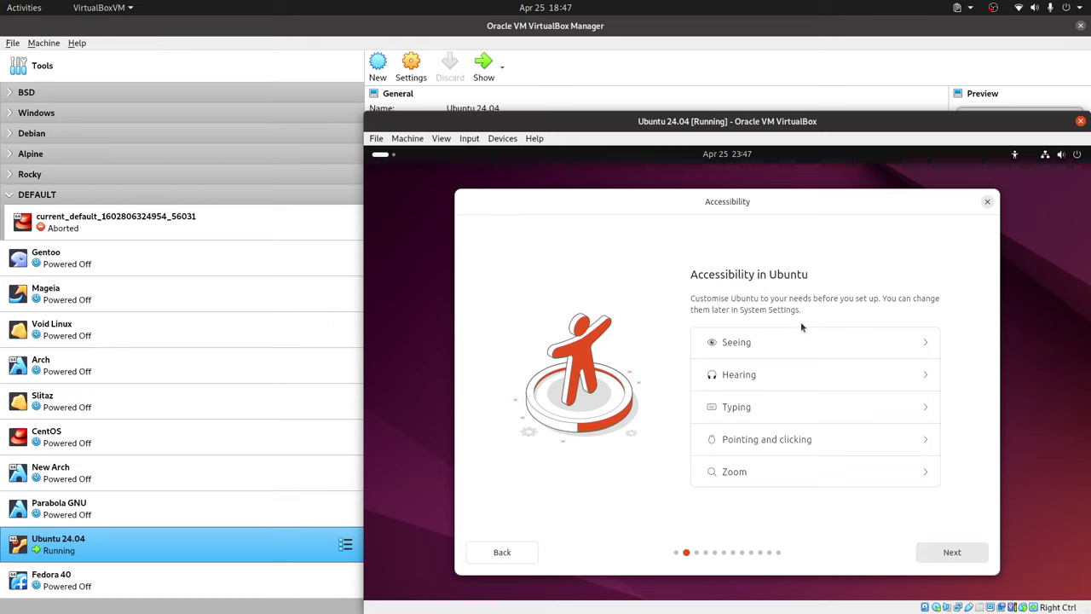
{"action": "left_click", "coordinate": [923, 343]}
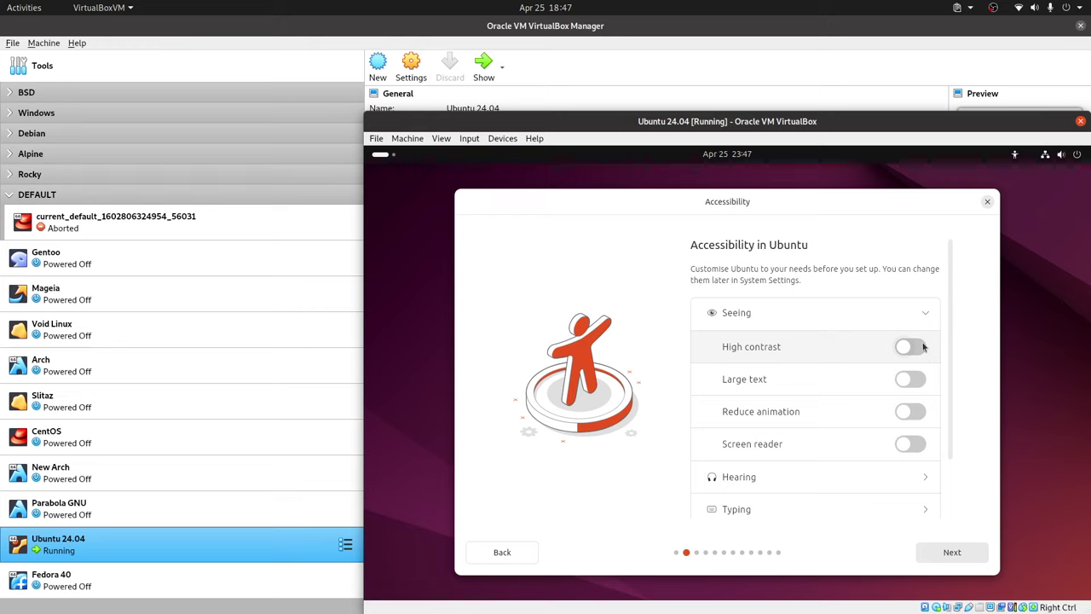
{"action": "scroll", "coordinate": [937, 435], "scroll_direction": "down", "scroll_amount": 2}
{"action": "left_click", "coordinate": [926, 418]}
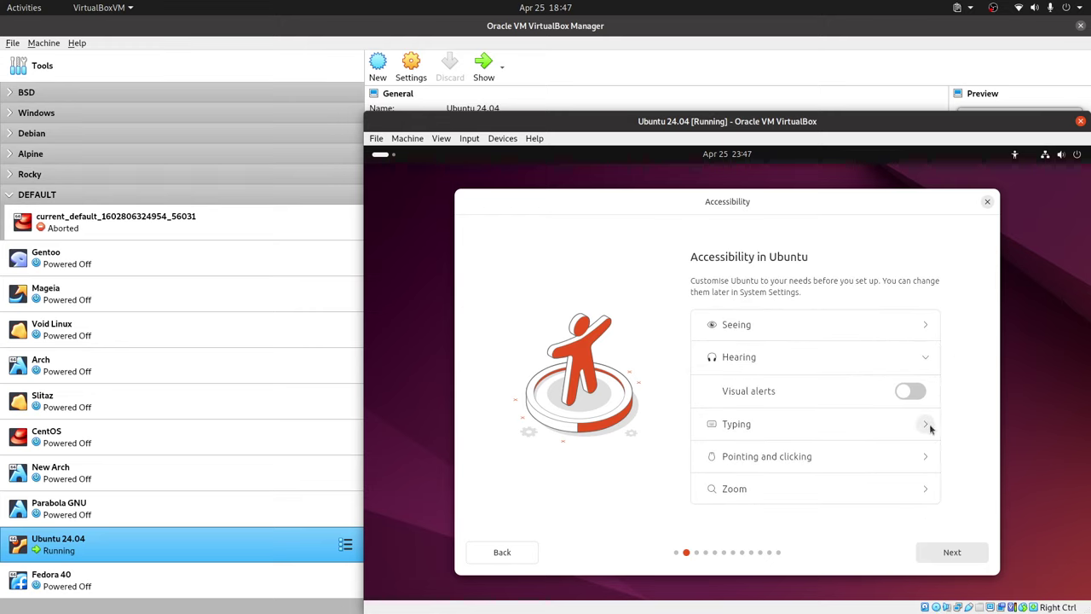
{"action": "left_click", "coordinate": [930, 424]}
{"action": "left_click", "coordinate": [924, 475]}
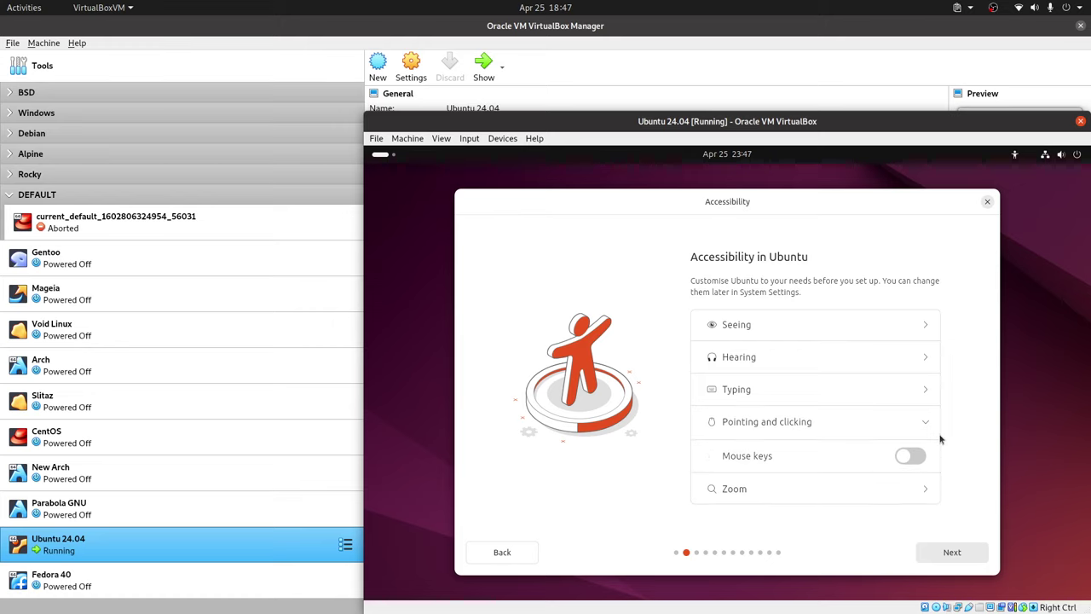
{"action": "left_click", "coordinate": [923, 486]}
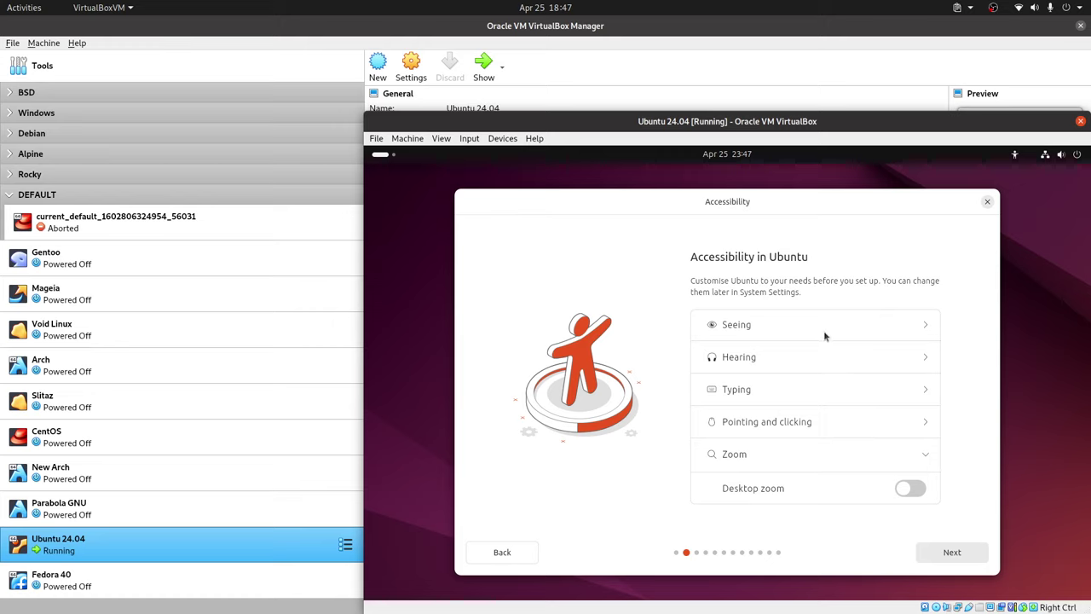
{"action": "left_click", "coordinate": [948, 551]}
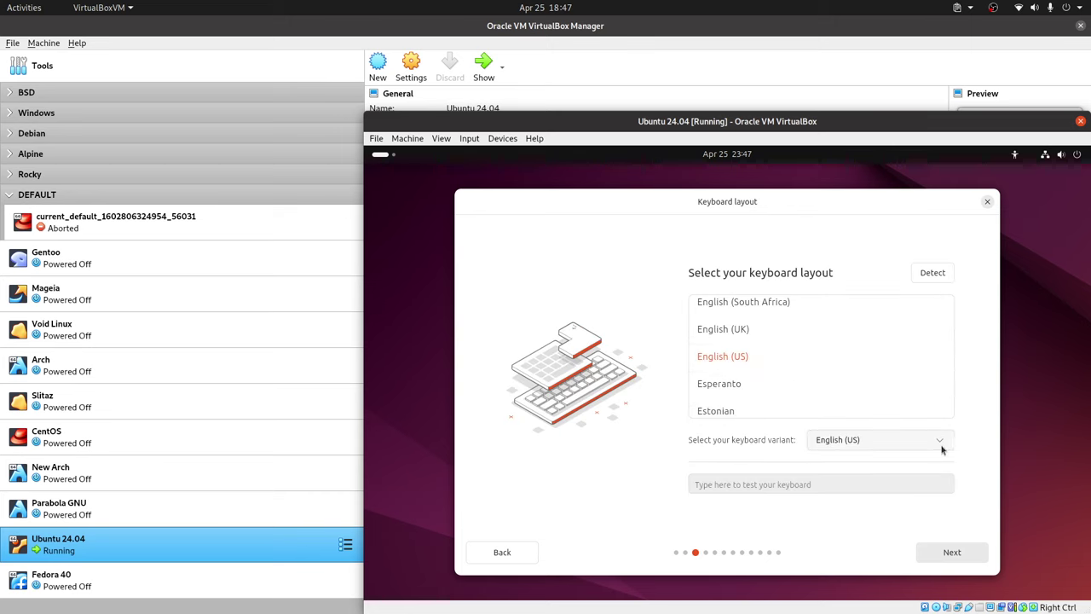
Choose the English (US, alt. intl.) keyboard variant and continue.
{"action": "left_click", "coordinate": [942, 443]}
{"action": "left_click", "coordinate": [852, 441]}
{"action": "left_click", "coordinate": [864, 442]}
{"action": "left_click", "coordinate": [882, 442]}
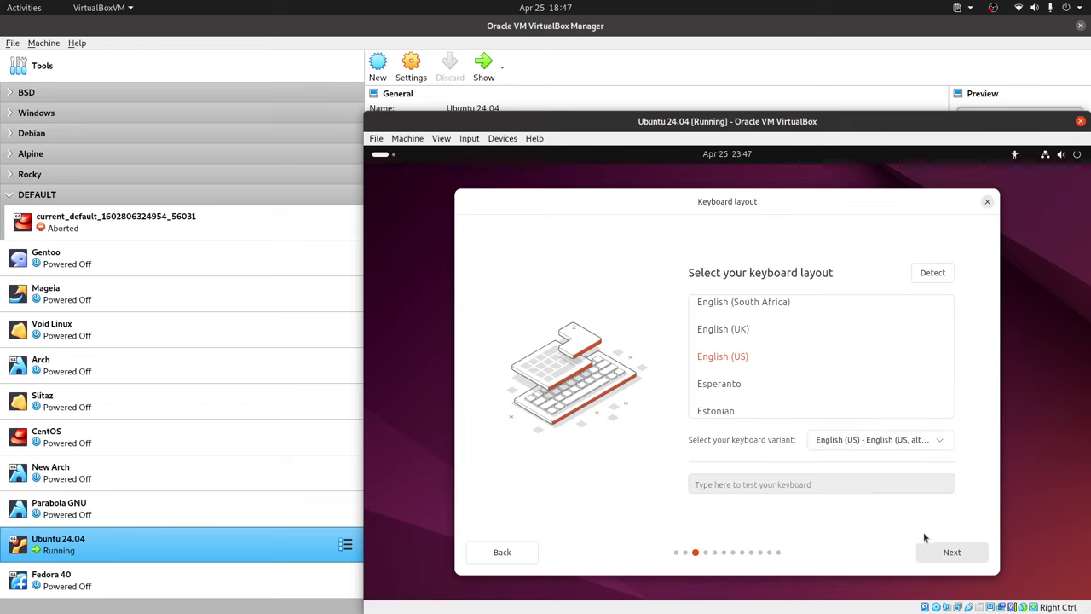
{"action": "left_click", "coordinate": [961, 556]}
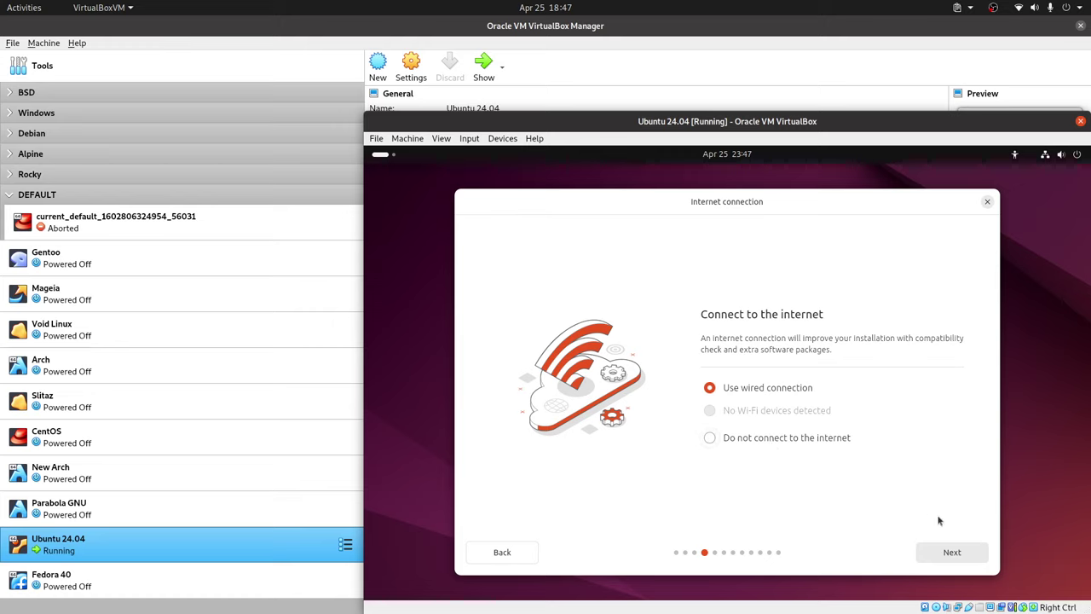
Keep the wired connection and choose Install Ubuntu rather than Try Ubuntu.
{"action": "left_click", "coordinate": [967, 560]}
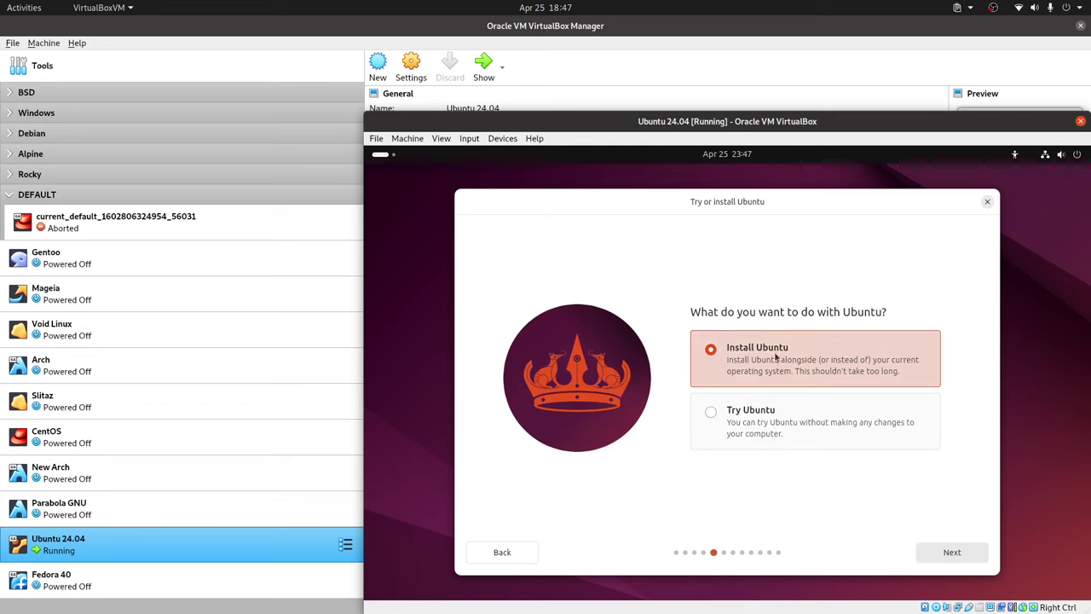
{"action": "left_click", "coordinate": [757, 416]}
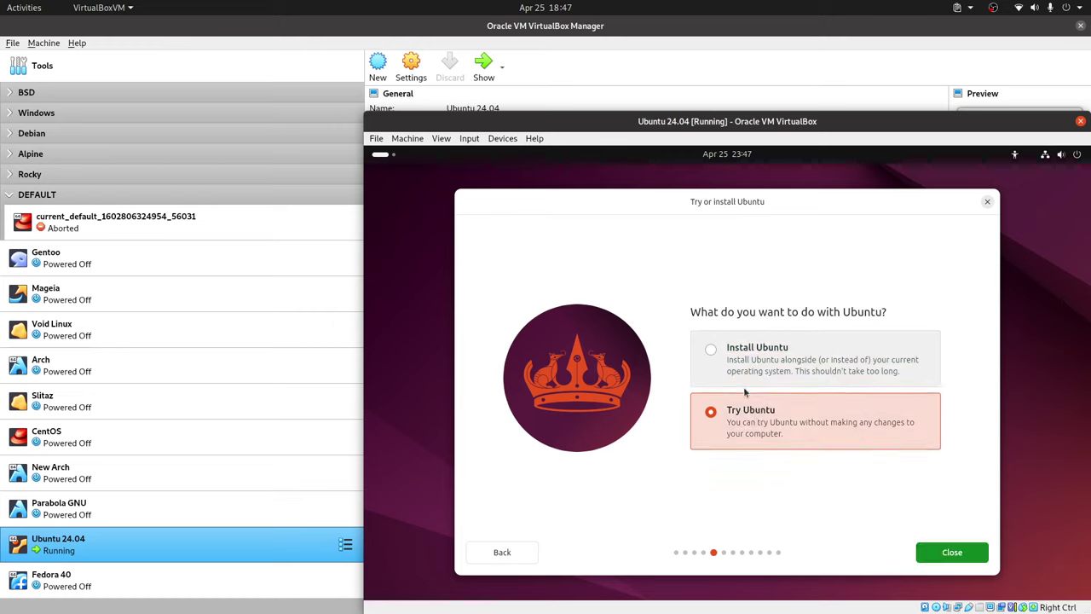
{"action": "left_click", "coordinate": [772, 345]}
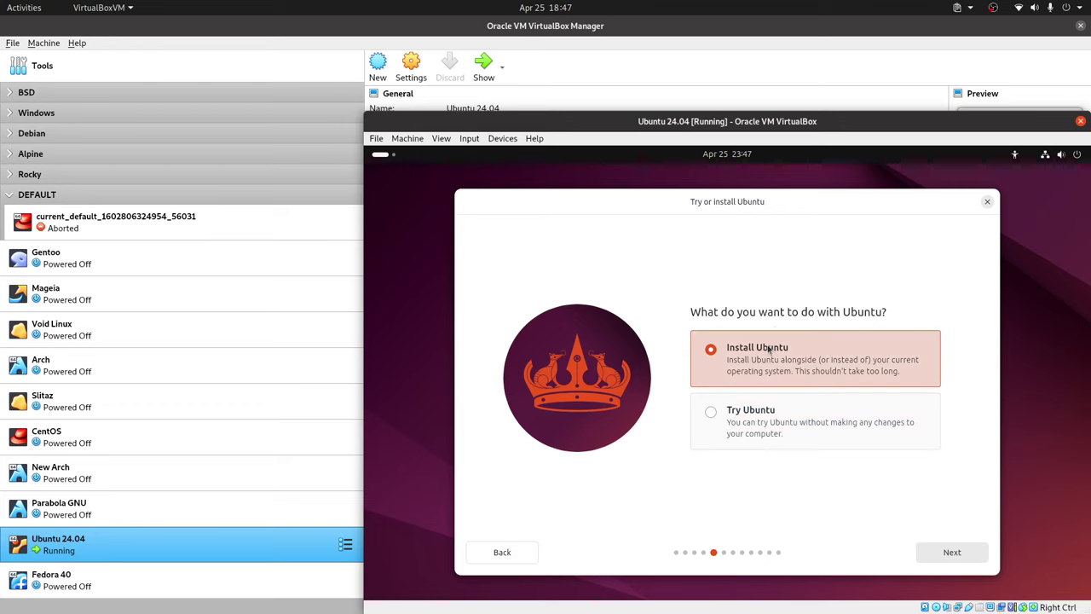
{"action": "left_click", "coordinate": [953, 553]}
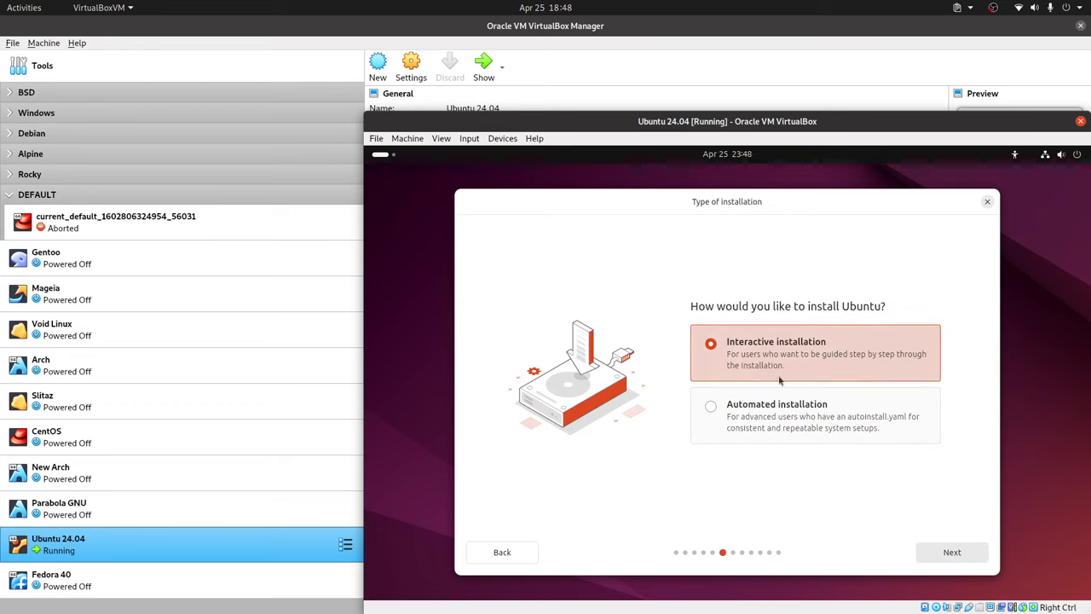
Try Automated installation, then settle on Interactive installation.
{"action": "left_click", "coordinate": [754, 407]}
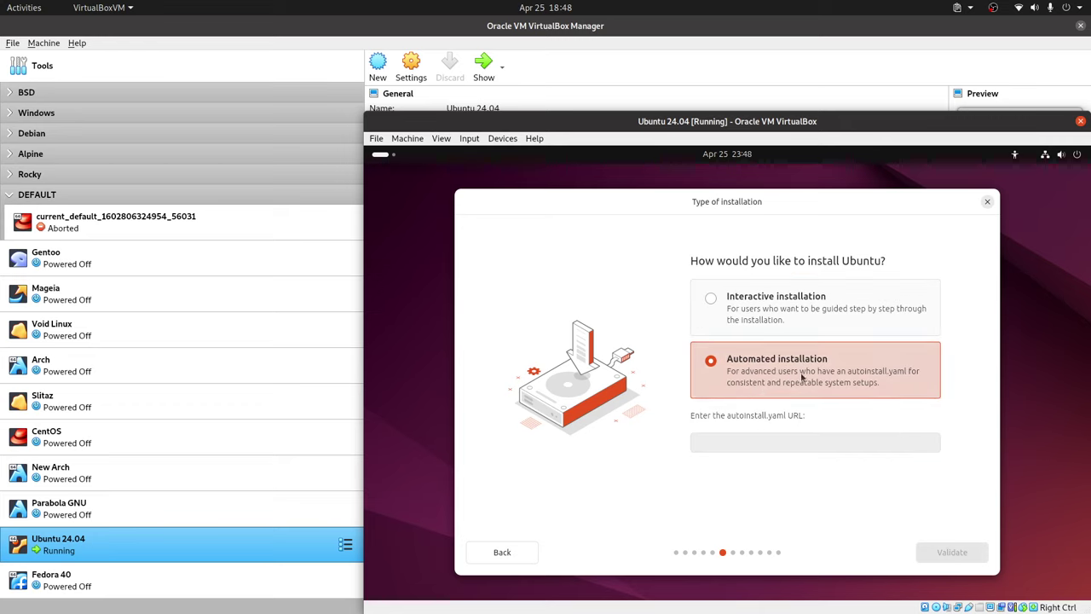
{"action": "left_click", "coordinate": [780, 444]}
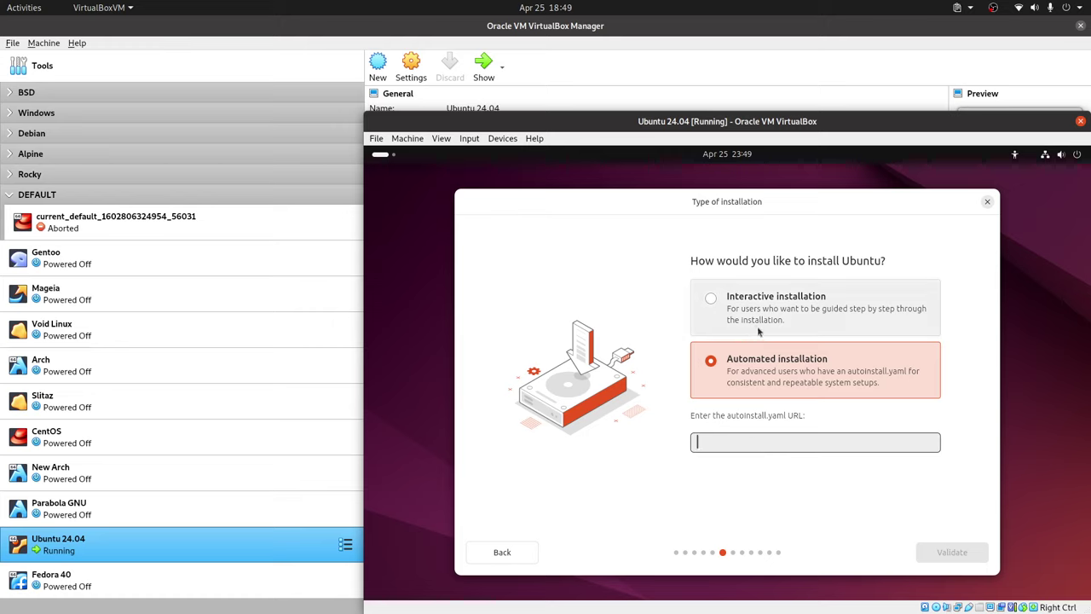
{"action": "left_click", "coordinate": [710, 299]}
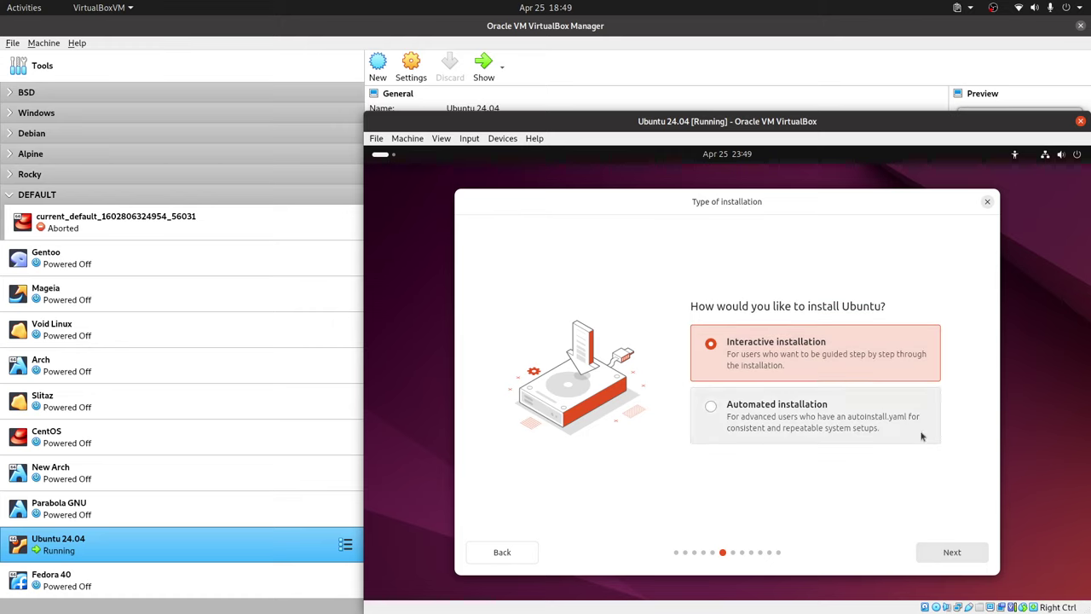
Keep the default app selection and skip proprietary software to reach Disk setup.
{"action": "left_click", "coordinate": [955, 554]}
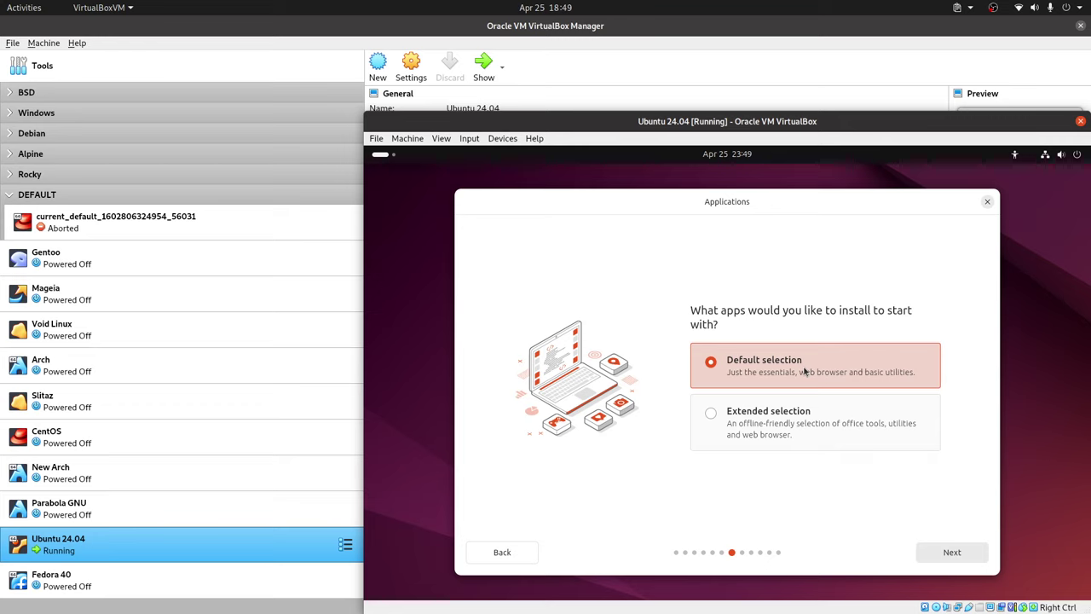
{"action": "left_click", "coordinate": [960, 558]}
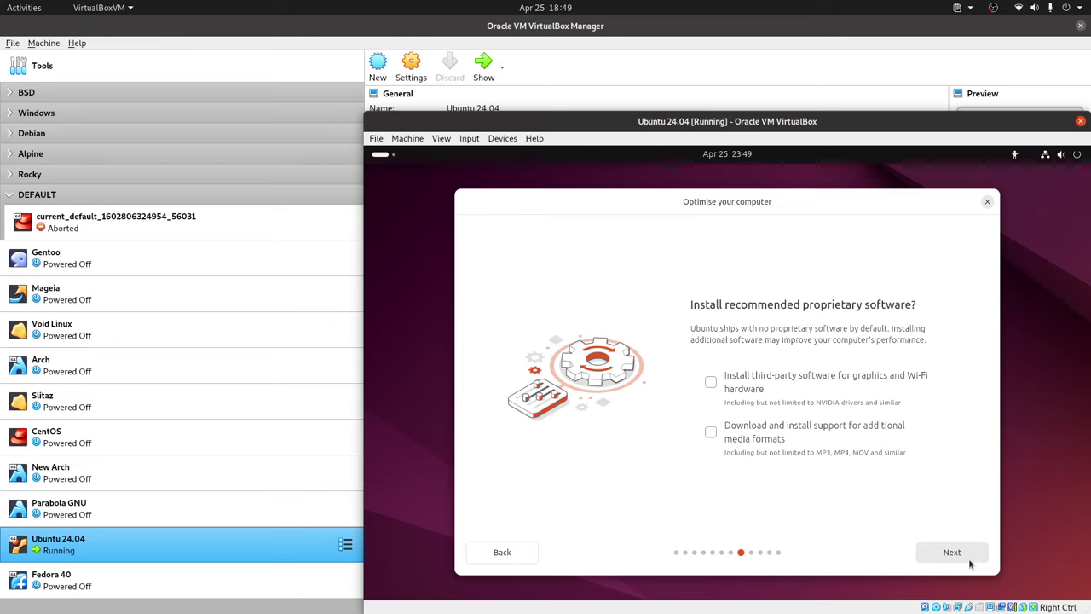
{"action": "left_click", "coordinate": [968, 558]}
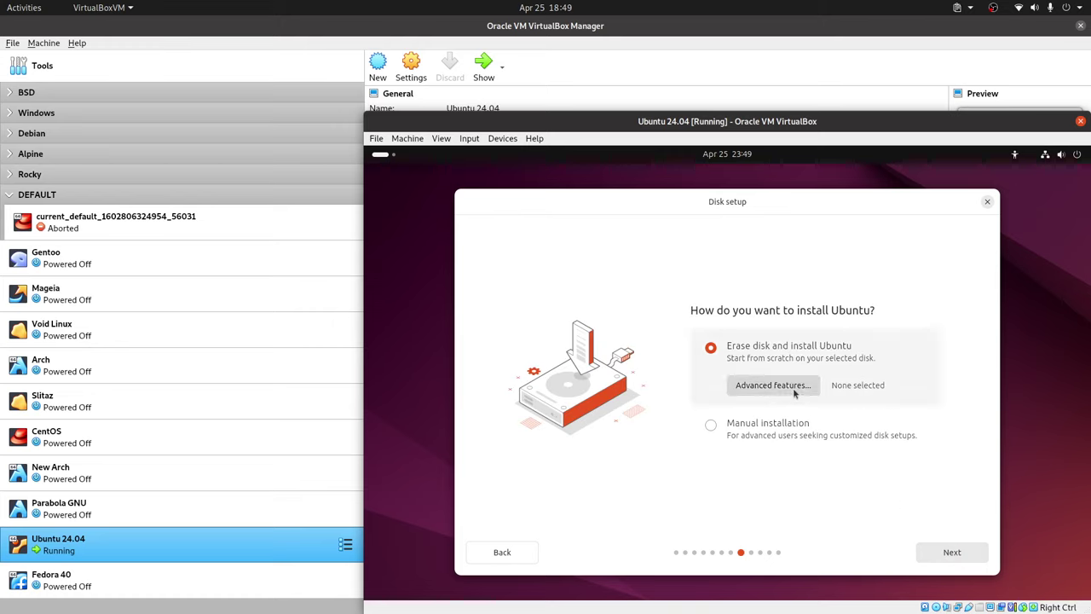
Open and cancel Advanced features twice, briefly toggling Manual installation.
{"action": "left_click", "coordinate": [763, 387]}
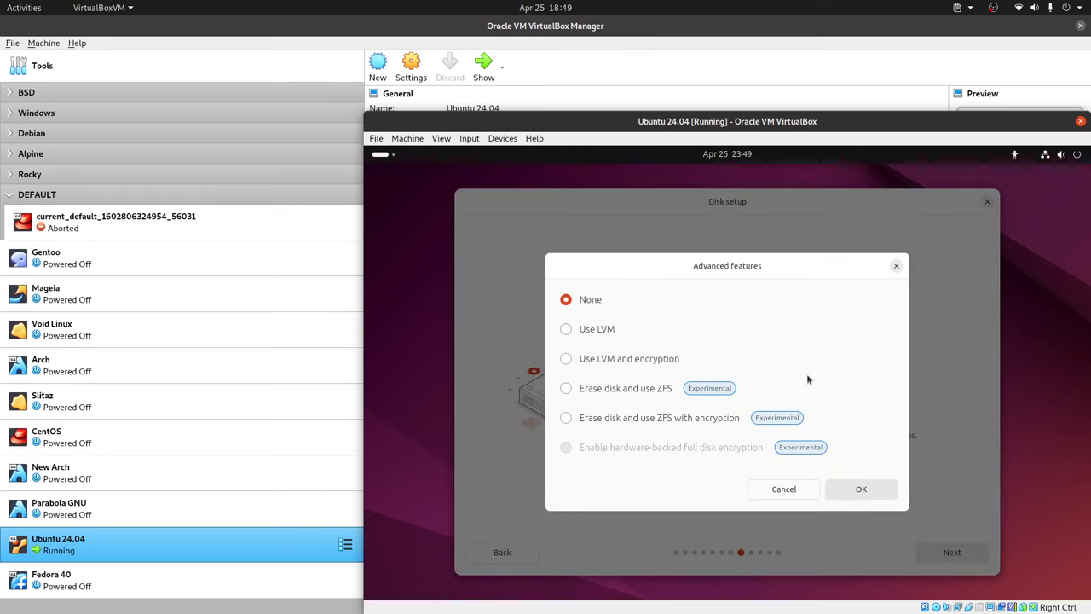
{"action": "left_click", "coordinate": [896, 266]}
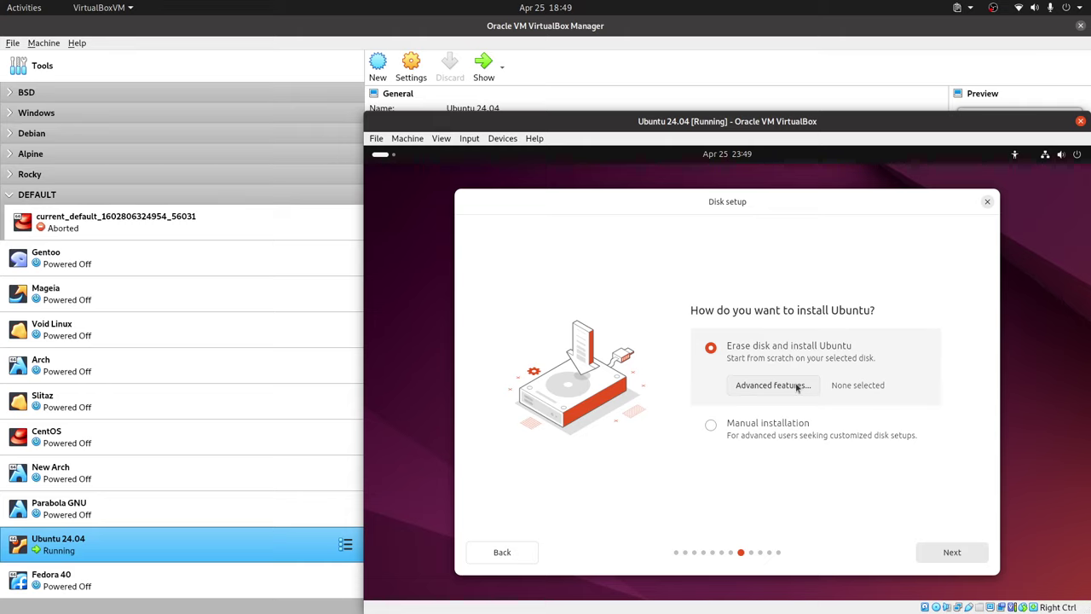
{"action": "left_click", "coordinate": [794, 386]}
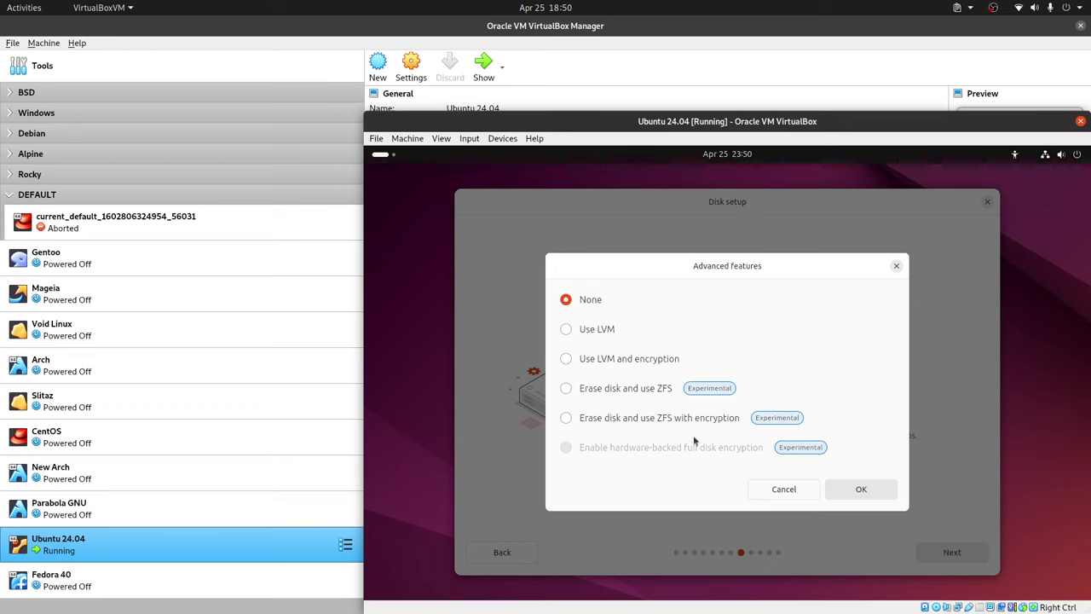
{"action": "left_click", "coordinate": [806, 489]}
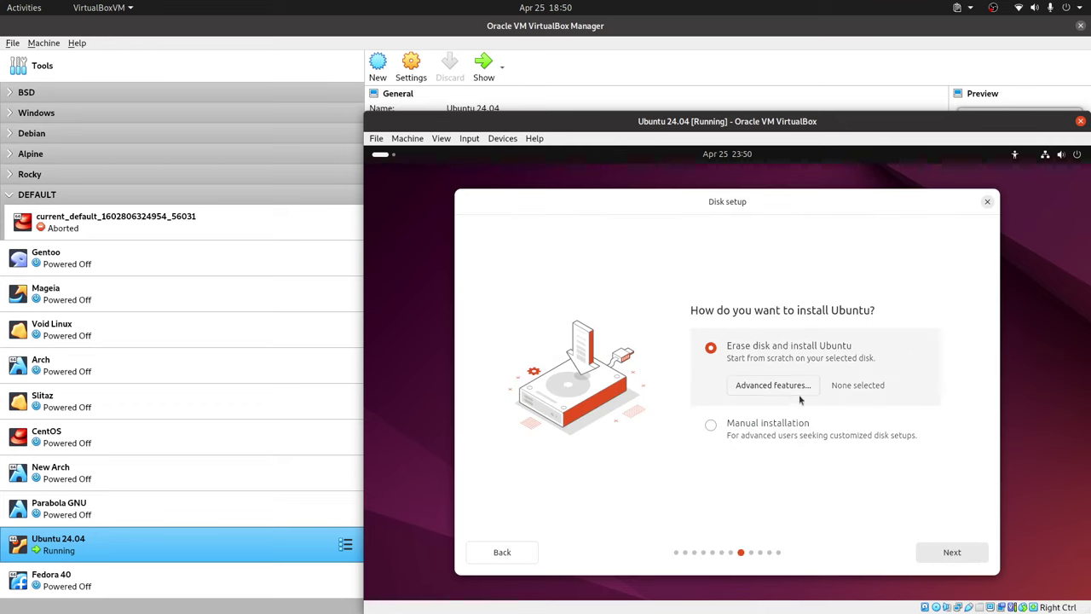
{"action": "left_click", "coordinate": [781, 427]}
{"action": "left_click", "coordinate": [725, 352]}
Close Advanced features again, select Manual installation, and proceed to partitioning.
{"action": "left_click", "coordinate": [779, 386]}
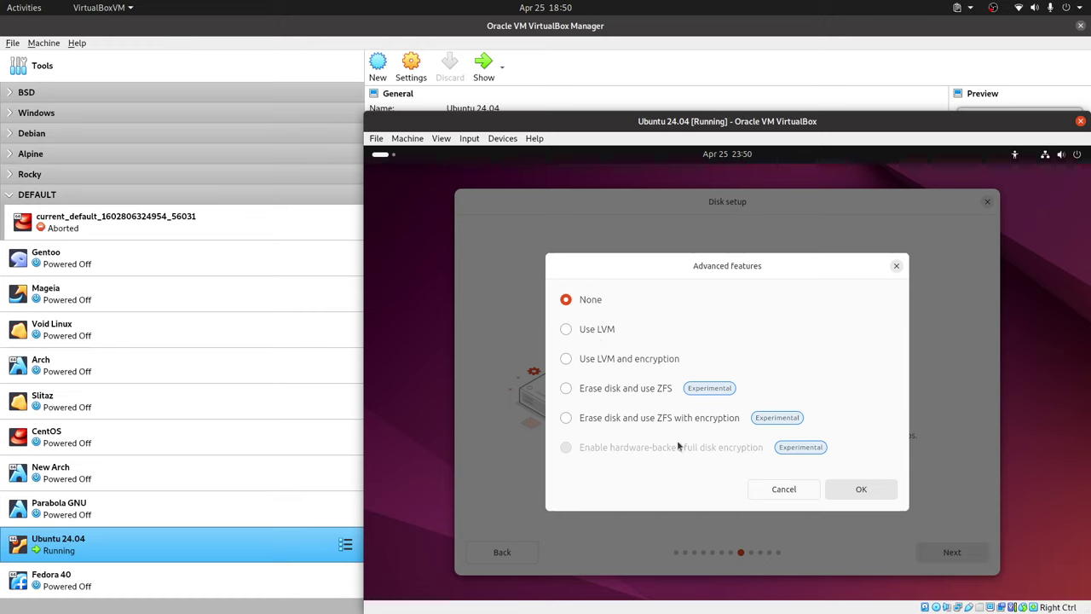
{"action": "left_click", "coordinate": [783, 490]}
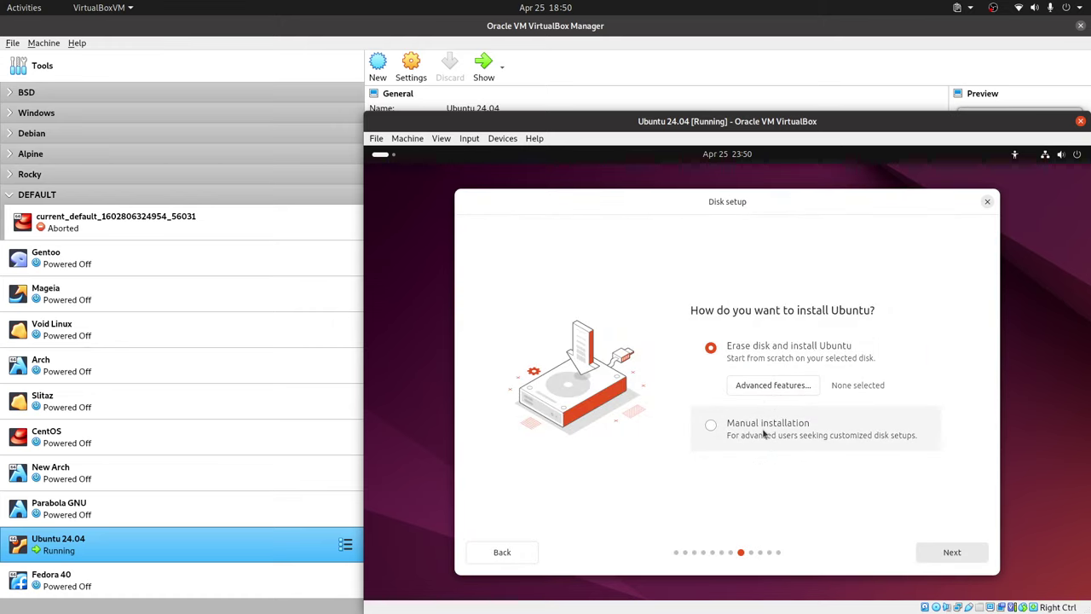
{"action": "left_click", "coordinate": [765, 433]}
{"action": "left_click", "coordinate": [967, 558]}
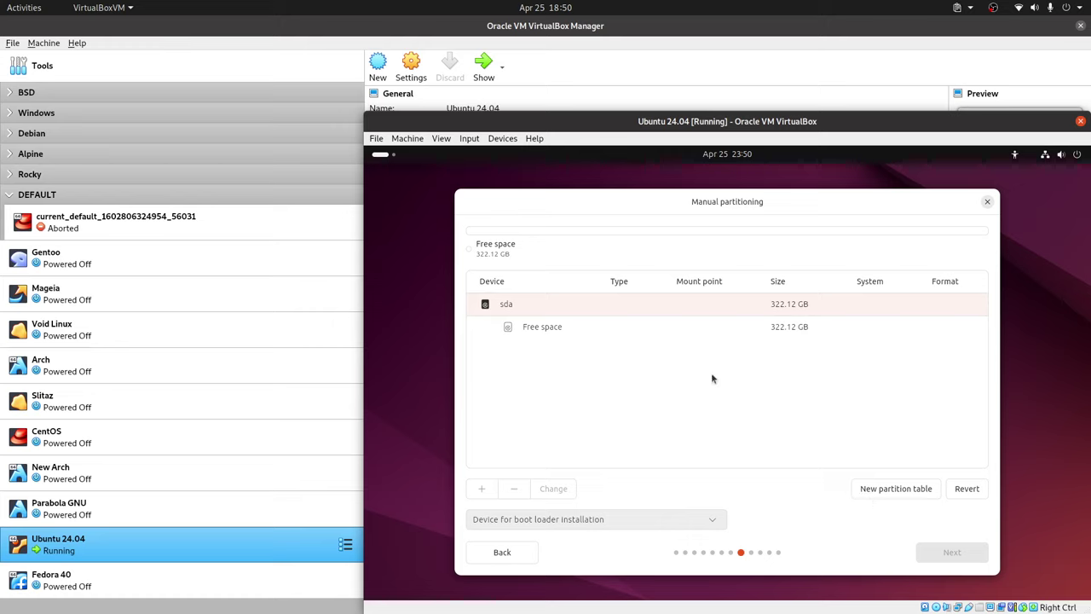
Create a 512 MB XFS partition mounted at /boot in sda's free space.
{"action": "left_click", "coordinate": [561, 329]}
{"action": "left_click", "coordinate": [483, 489]}
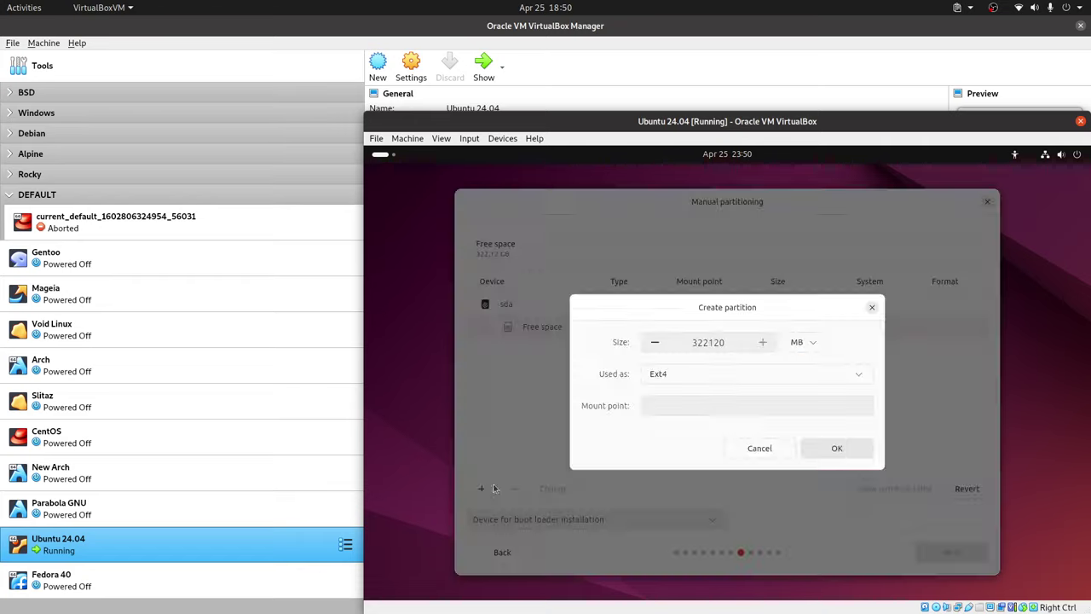
{"action": "left_click", "coordinate": [786, 373]}
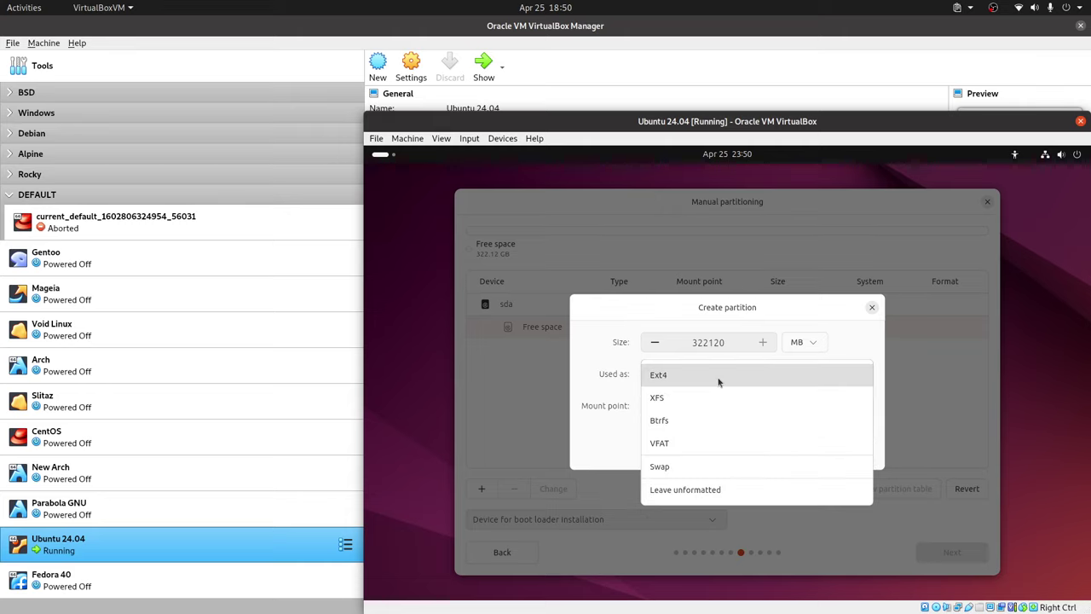
{"action": "left_click", "coordinate": [703, 398]}
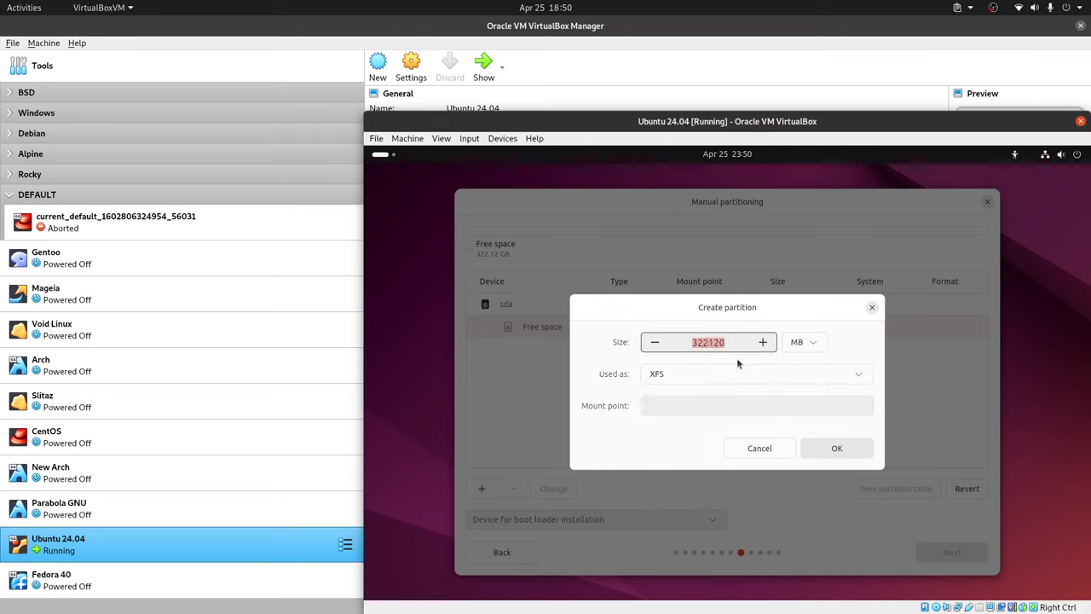
{"action": "left_click", "coordinate": [847, 408]}
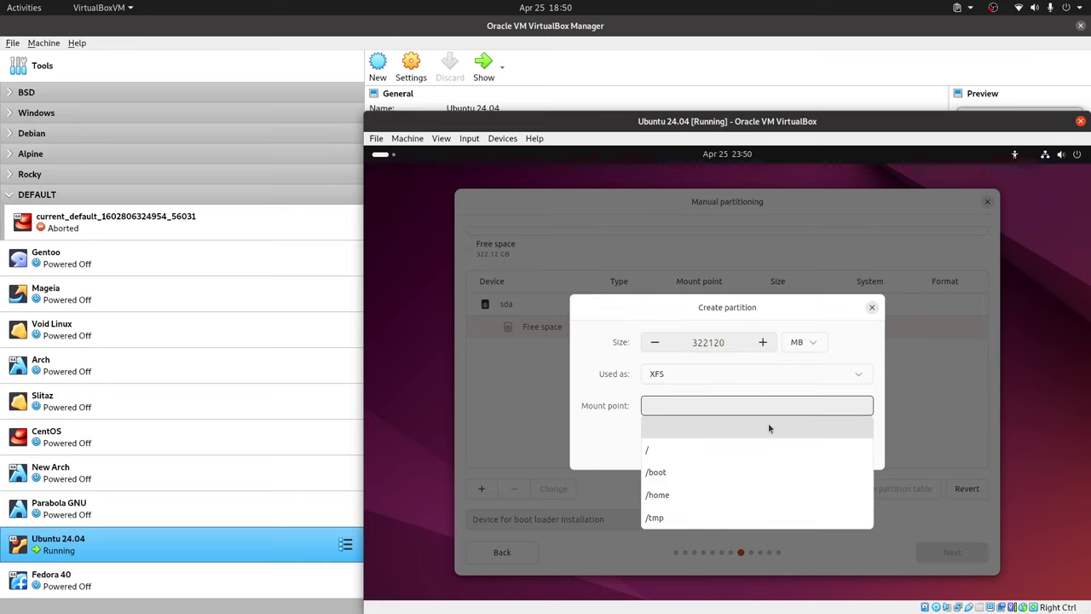
{"action": "left_click", "coordinate": [692, 470]}
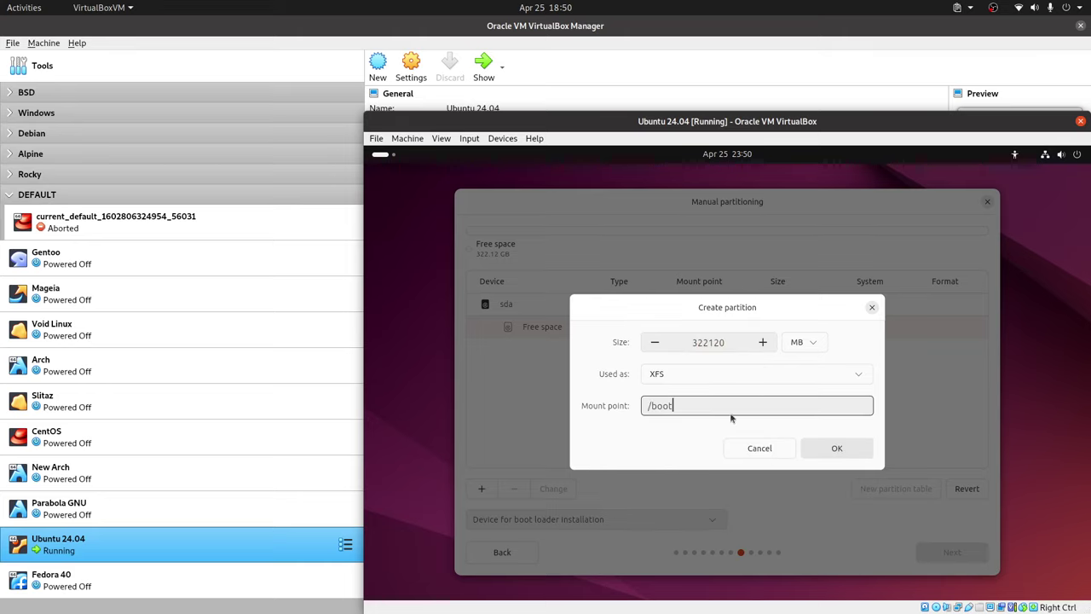
{"action": "double_click", "coordinate": [709, 343]}
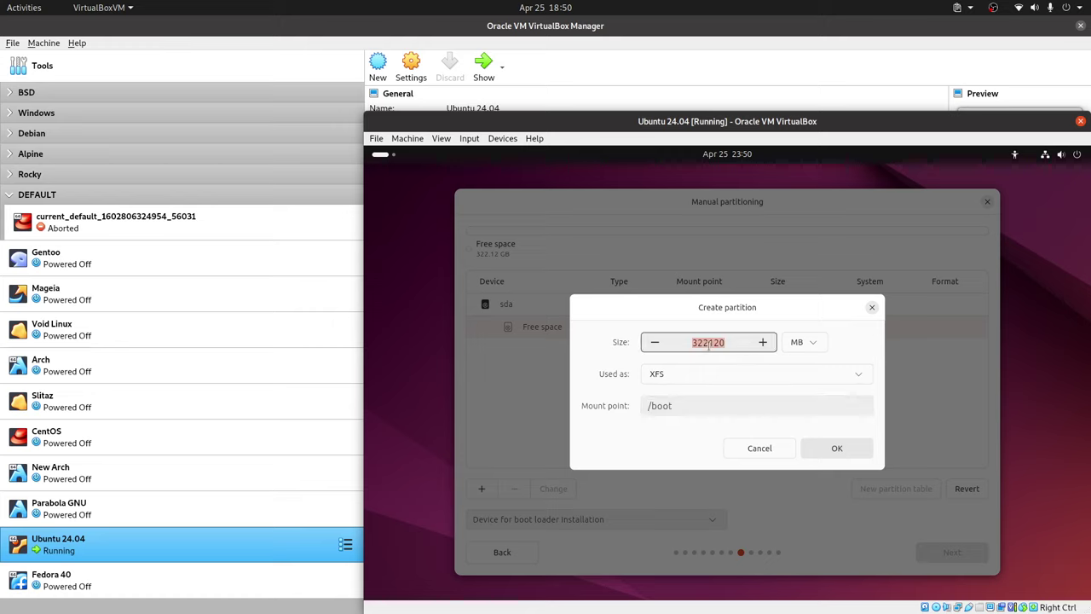
{"action": "type", "text": "512"}
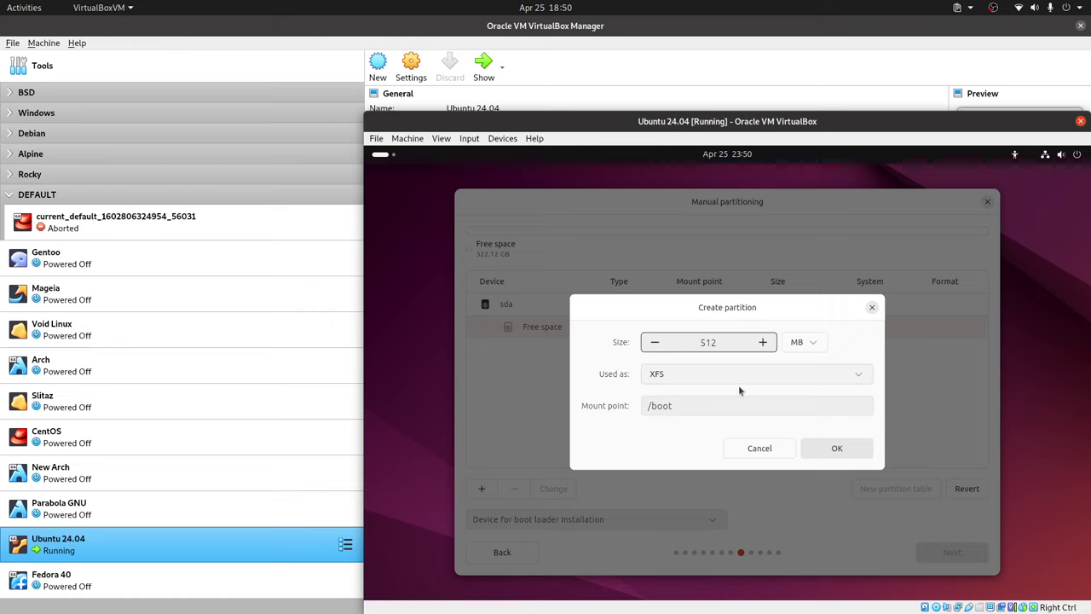
{"action": "left_click", "coordinate": [836, 449]}
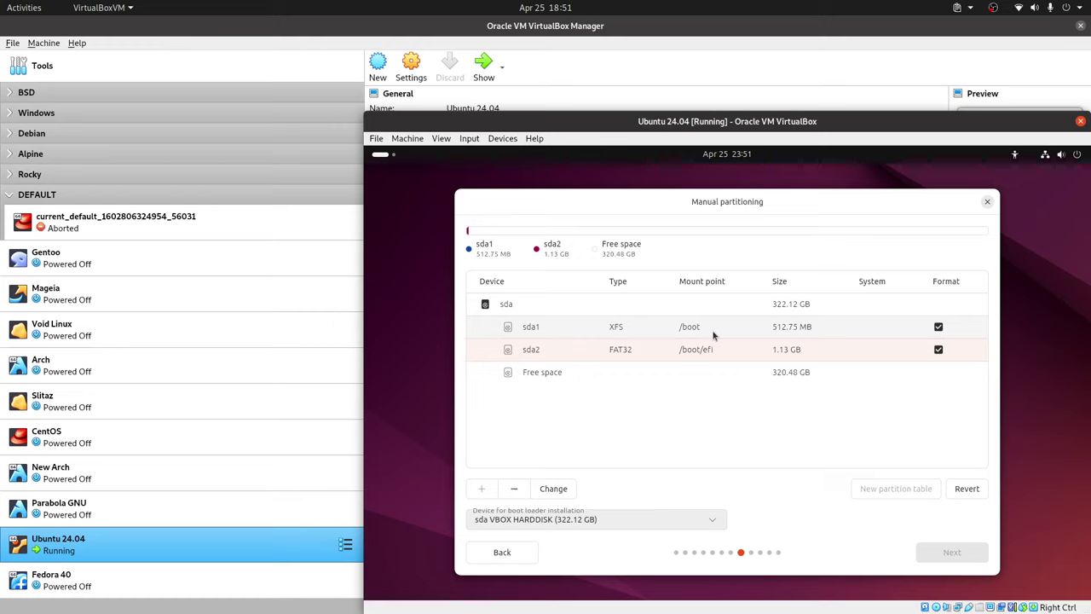
Create a 20 GB XFS partition mounted at / from the free space.
{"action": "left_click", "coordinate": [682, 373]}
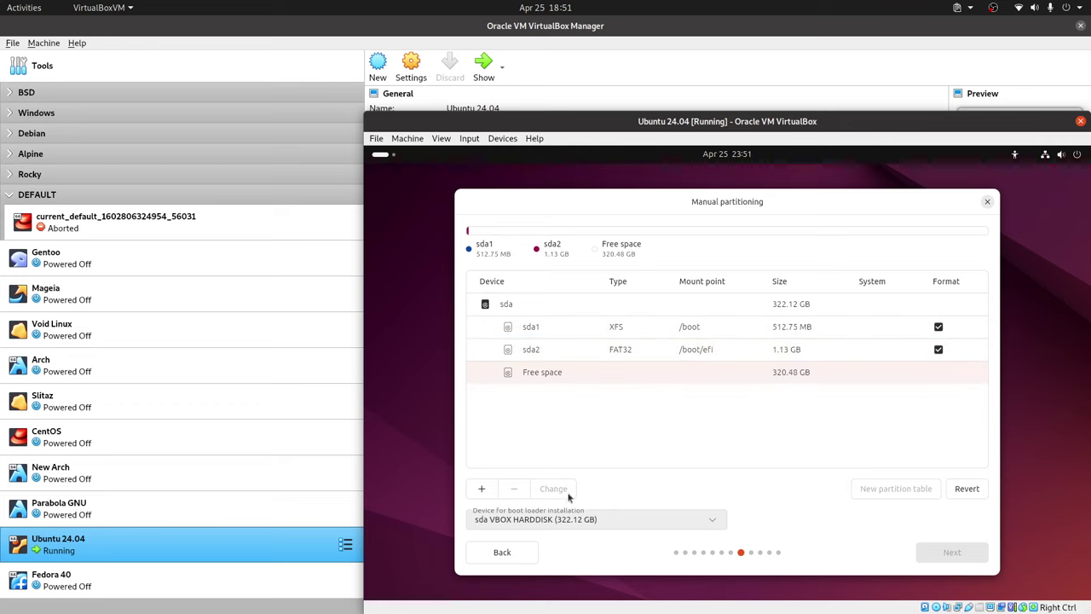
{"action": "left_click", "coordinate": [482, 490]}
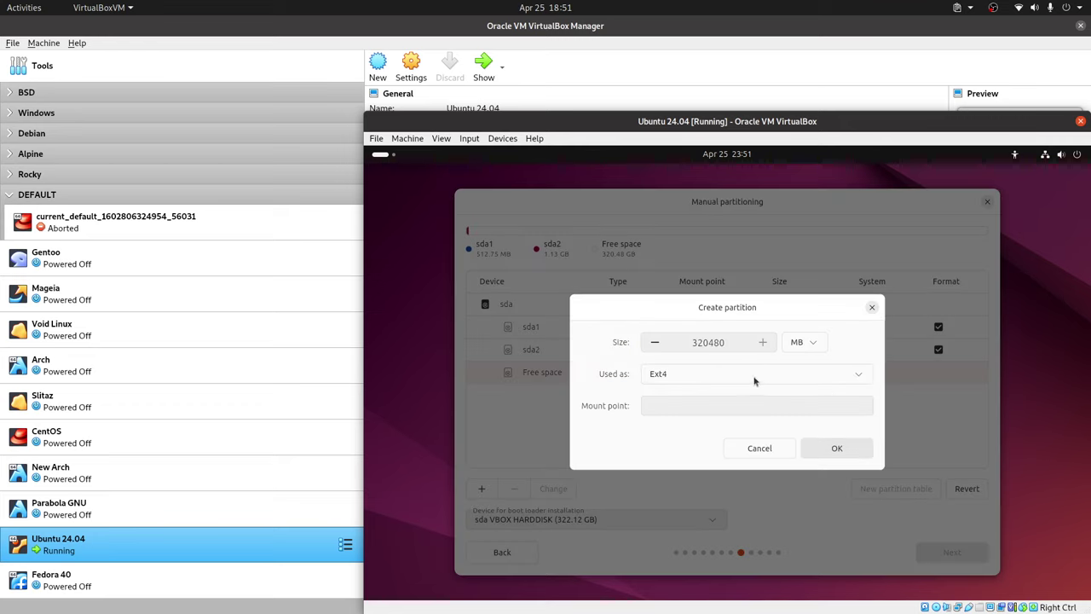
{"action": "left_click", "coordinate": [812, 345]}
{"action": "left_click", "coordinate": [795, 412]}
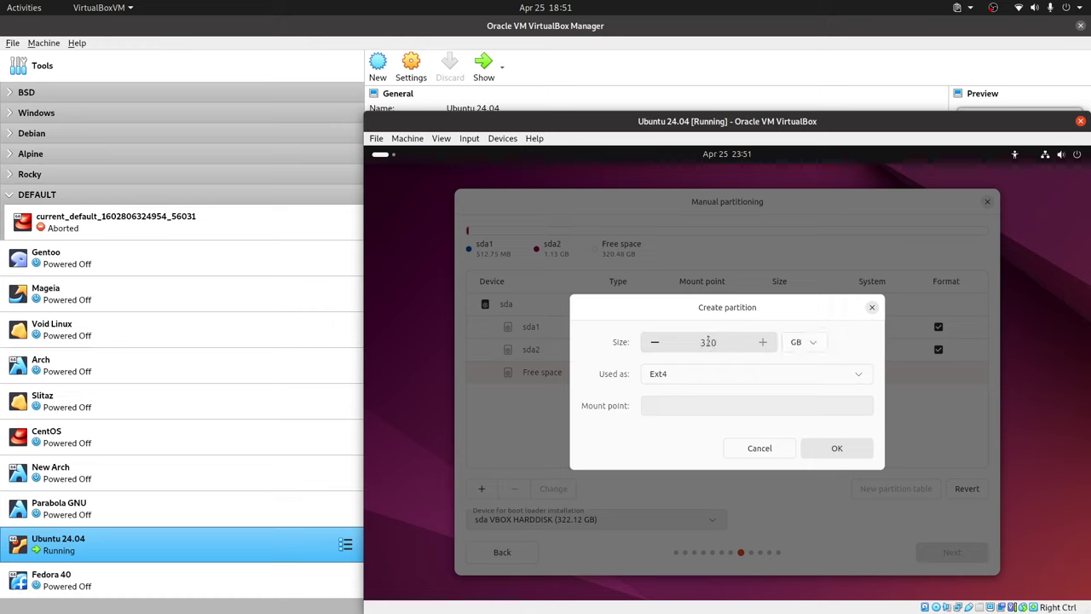
{"action": "left_click_drag", "start_coordinate": [707, 342], "coordinate": [719, 344]}
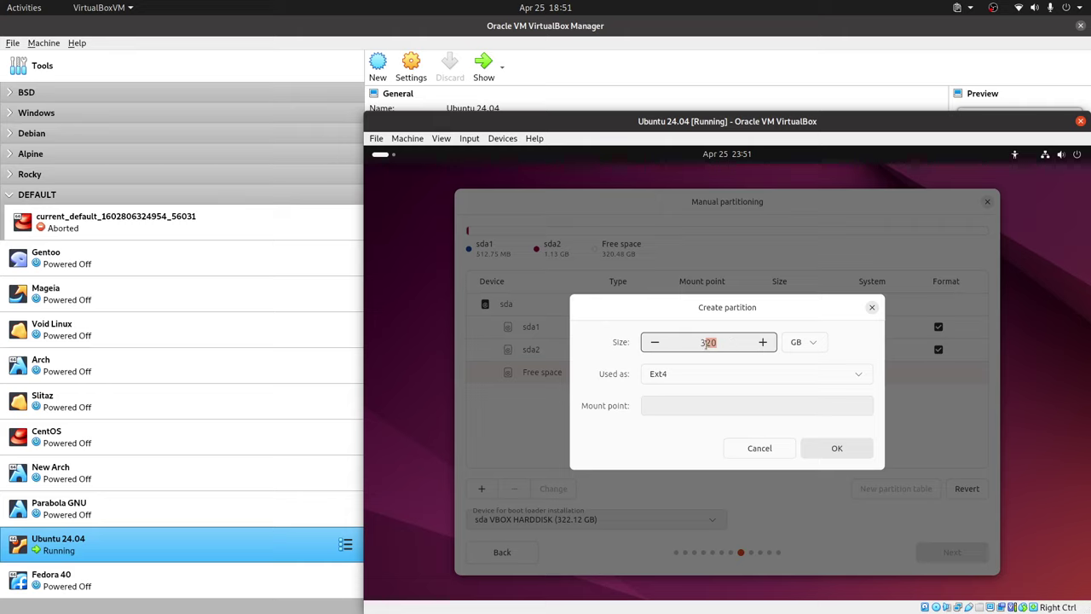
{"action": "key", "text": "Left"}
{"action": "key", "text": "BackSpace"}
{"action": "left_click", "coordinate": [732, 372]}
{"action": "left_click", "coordinate": [699, 398]}
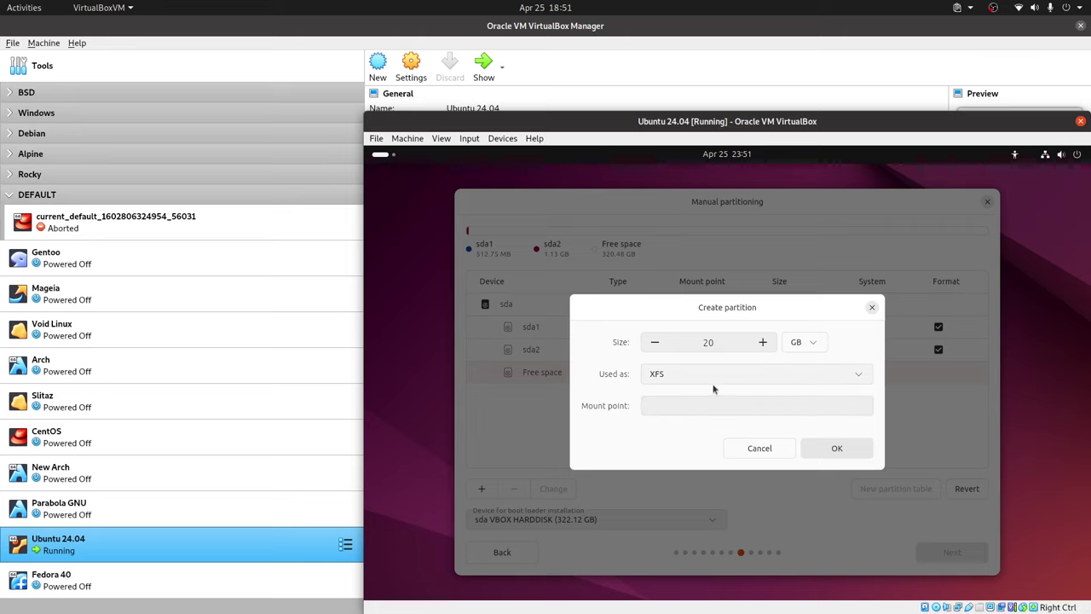
{"action": "left_click", "coordinate": [722, 406]}
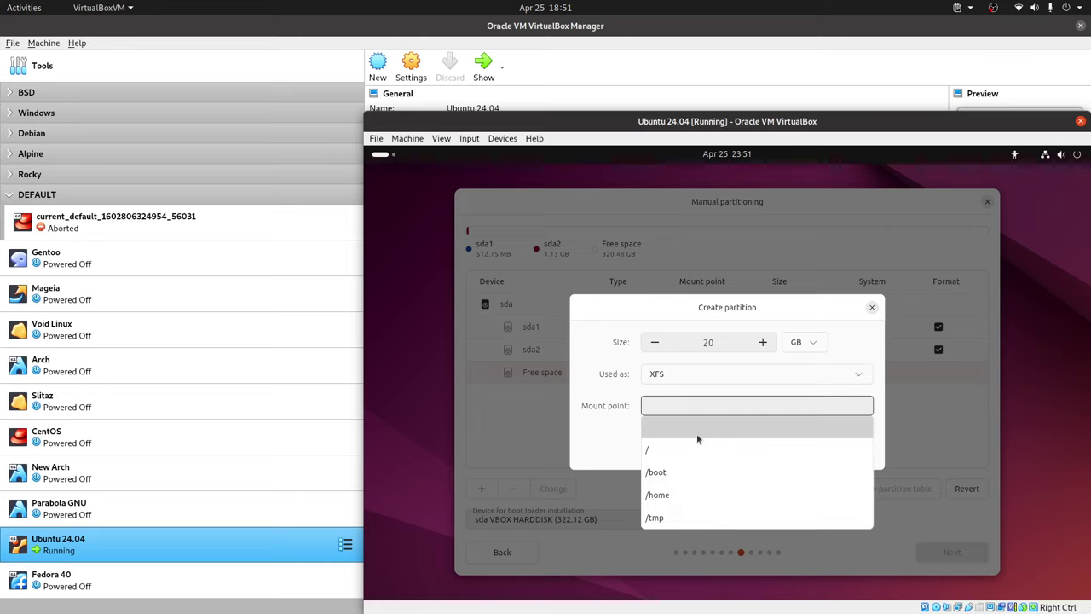
{"action": "left_click", "coordinate": [691, 449]}
{"action": "left_click", "coordinate": [836, 448]}
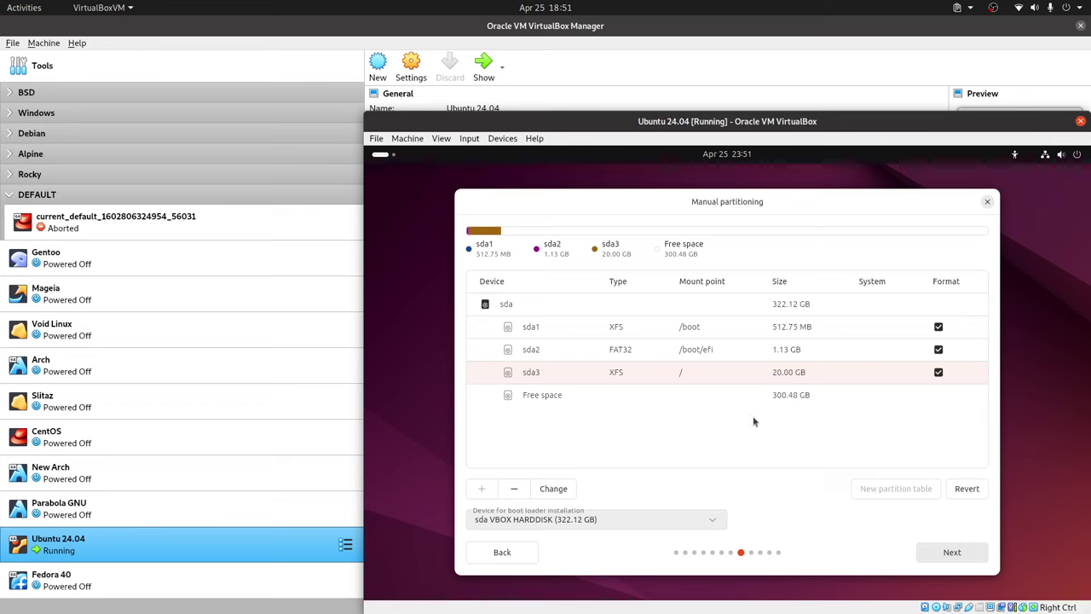
Begin a new partition in the remaining free space, choosing its size unit.
{"action": "left_click", "coordinate": [562, 401]}
{"action": "left_click", "coordinate": [482, 489]}
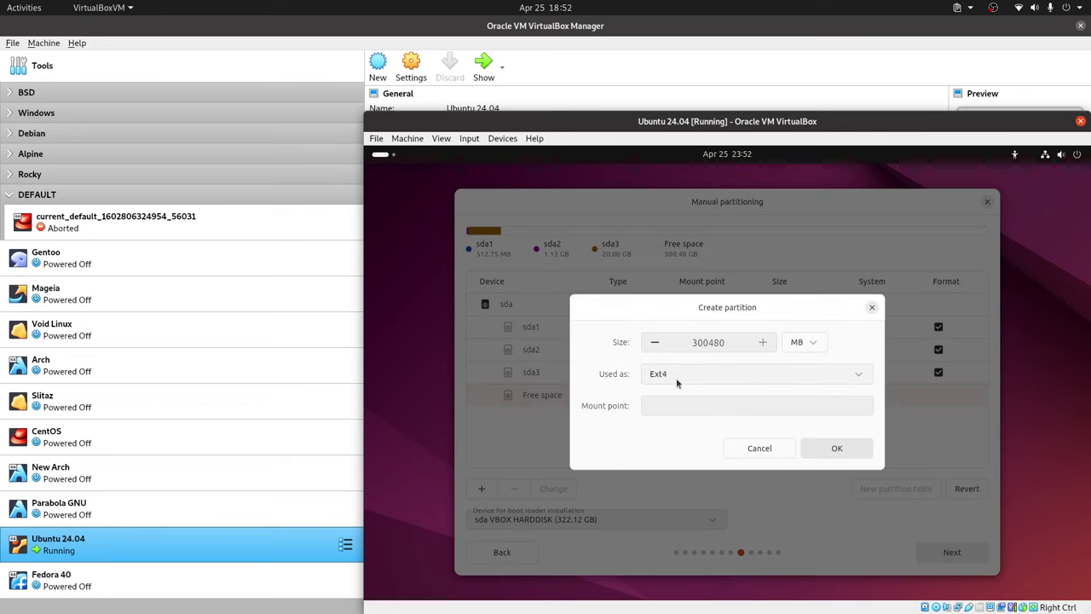
{"action": "left_click", "coordinate": [804, 342]}
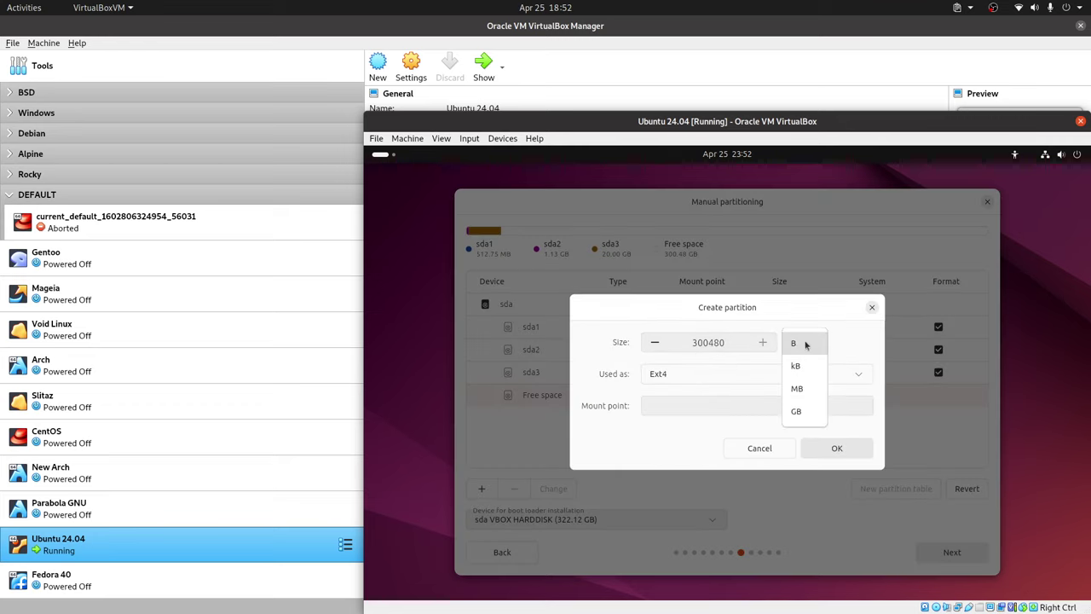
Create a 296 GB XFS partition mounted at /home.
{"action": "left_click", "coordinate": [796, 411]}
{"action": "double_click", "coordinate": [717, 352]}
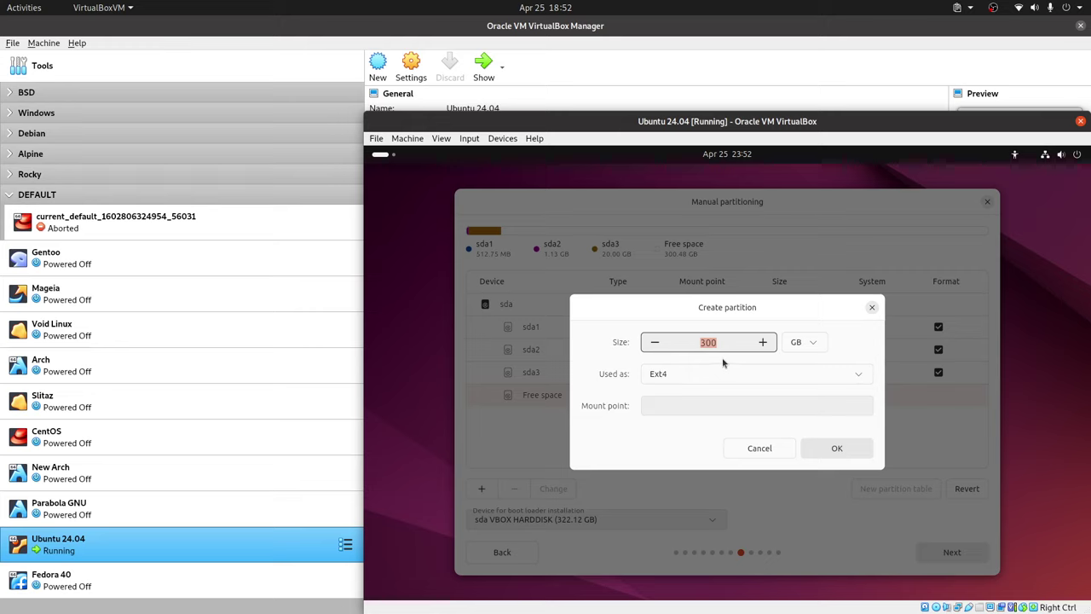
{"action": "type", "text": "296"}
{"action": "left_click", "coordinate": [740, 376]}
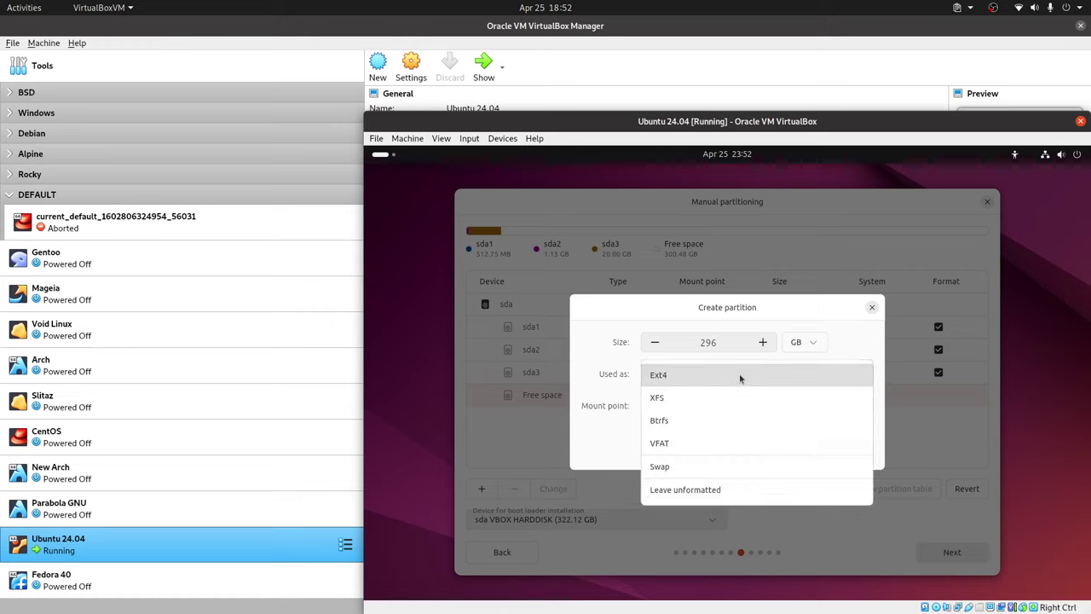
{"action": "left_click", "coordinate": [691, 399]}
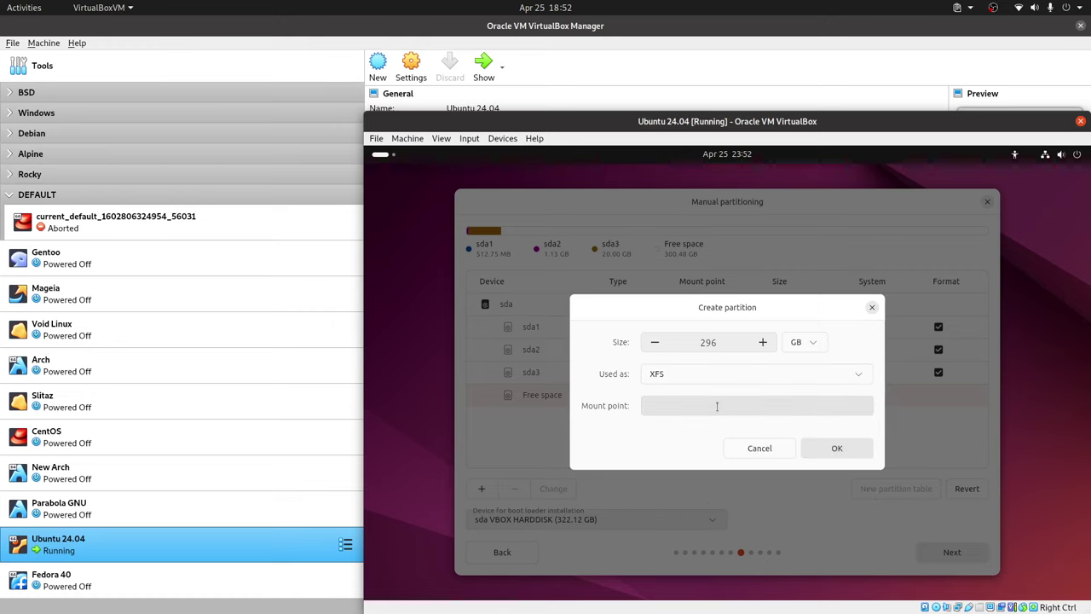
{"action": "left_click", "coordinate": [717, 405]}
{"action": "left_click", "coordinate": [694, 498]}
{"action": "left_click", "coordinate": [836, 448]}
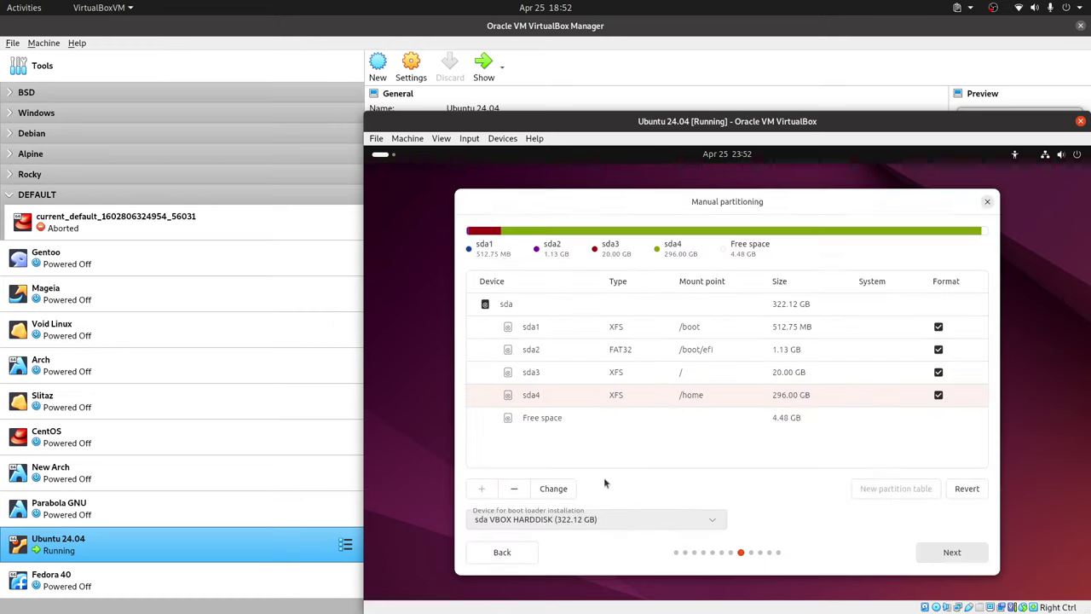
Inspect the sda4 /home partition's settings and close them unchanged.
{"action": "left_click", "coordinate": [563, 424]}
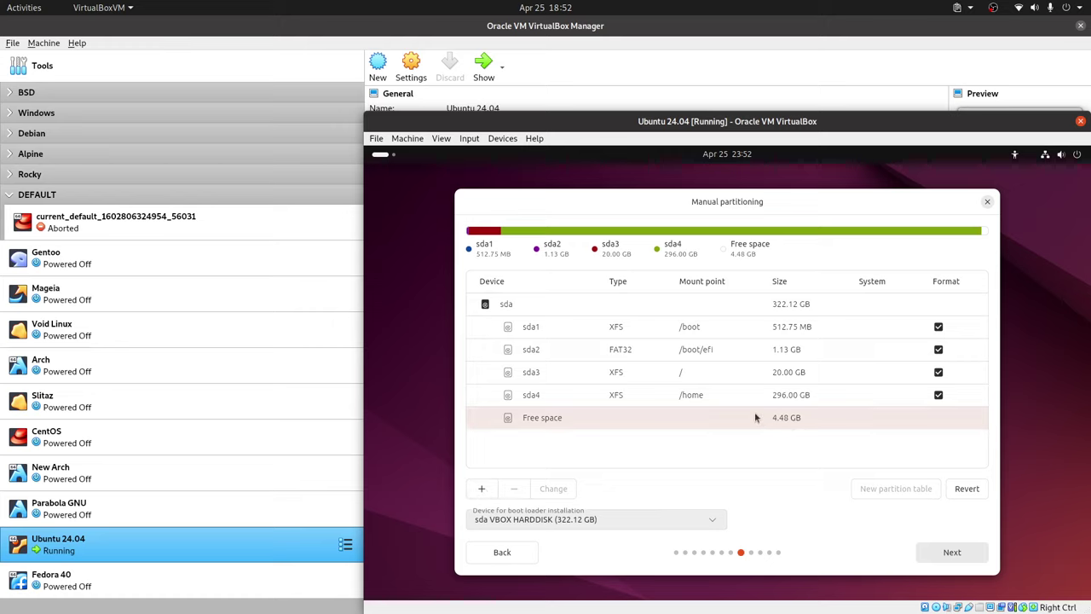
{"action": "left_click", "coordinate": [728, 398]}
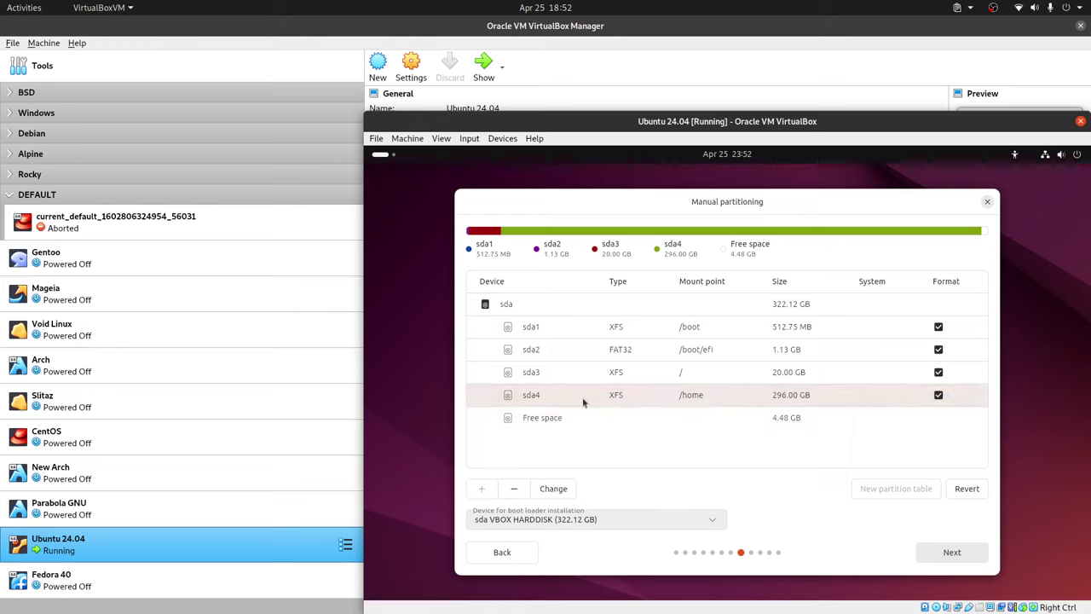
{"action": "left_click", "coordinate": [553, 489]}
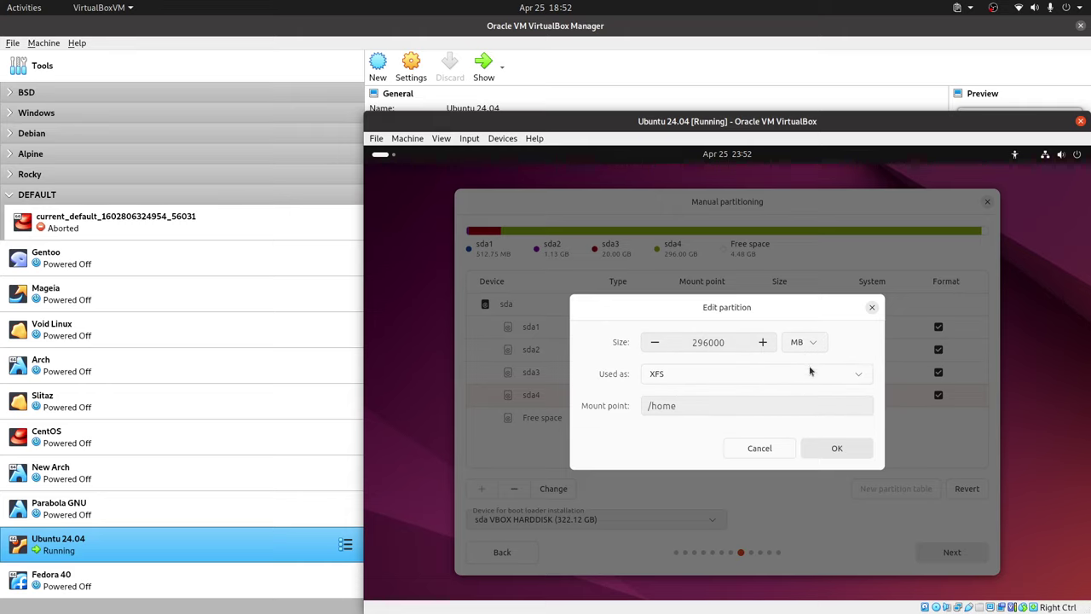
{"action": "left_click", "coordinate": [757, 447]}
Turn the remaining 4.48 GB into a swap partition and continue to account setup.
{"action": "left_click", "coordinate": [580, 420]}
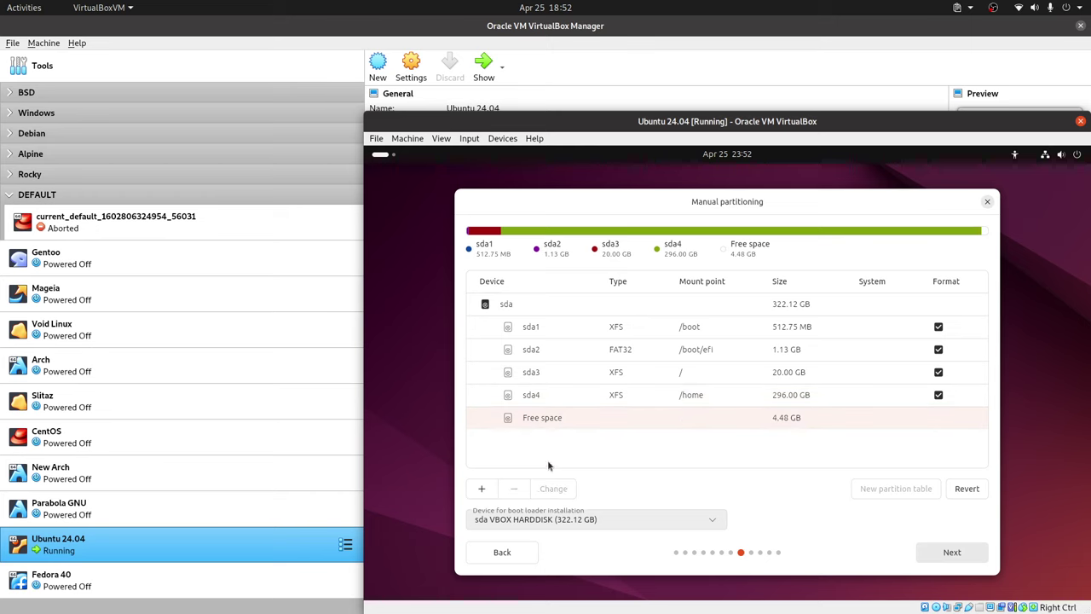
{"action": "left_click", "coordinate": [481, 489]}
{"action": "left_click", "coordinate": [762, 373]}
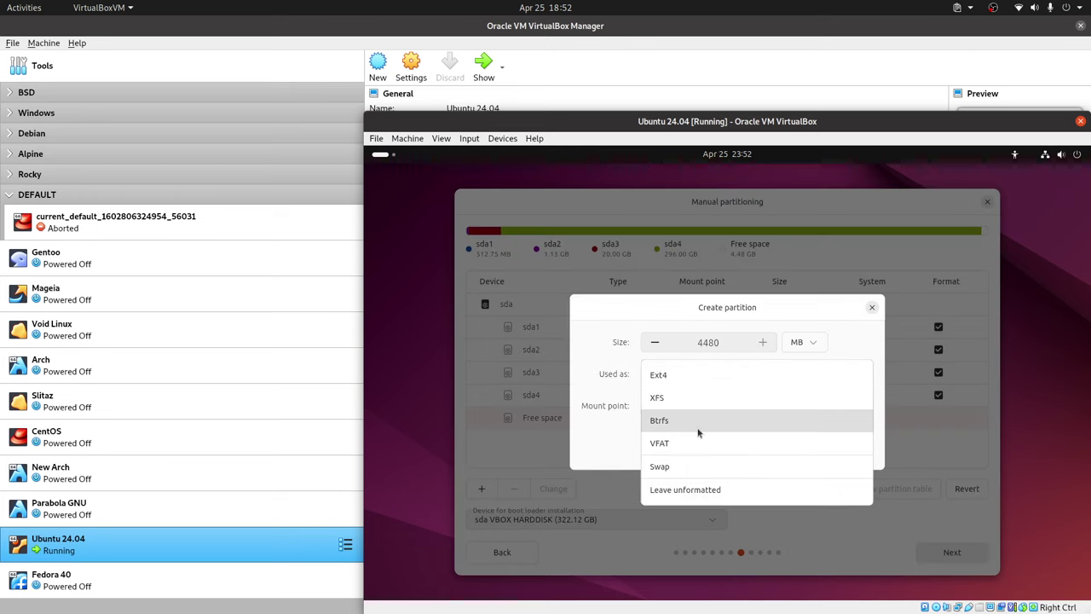
{"action": "left_click", "coordinate": [687, 465]}
{"action": "left_click", "coordinate": [836, 448]}
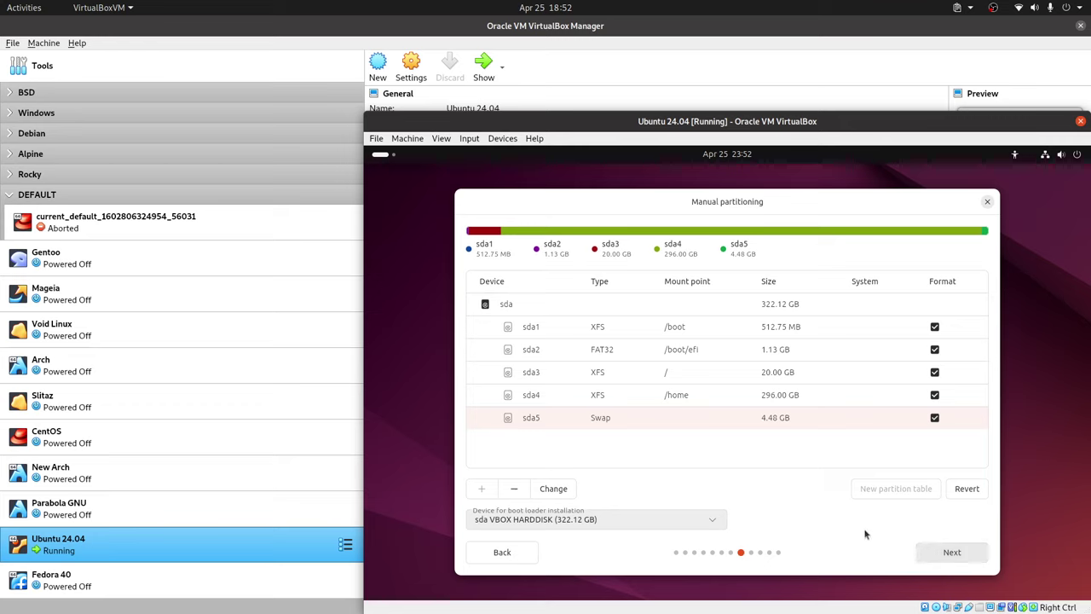
{"action": "left_click", "coordinate": [924, 548]}
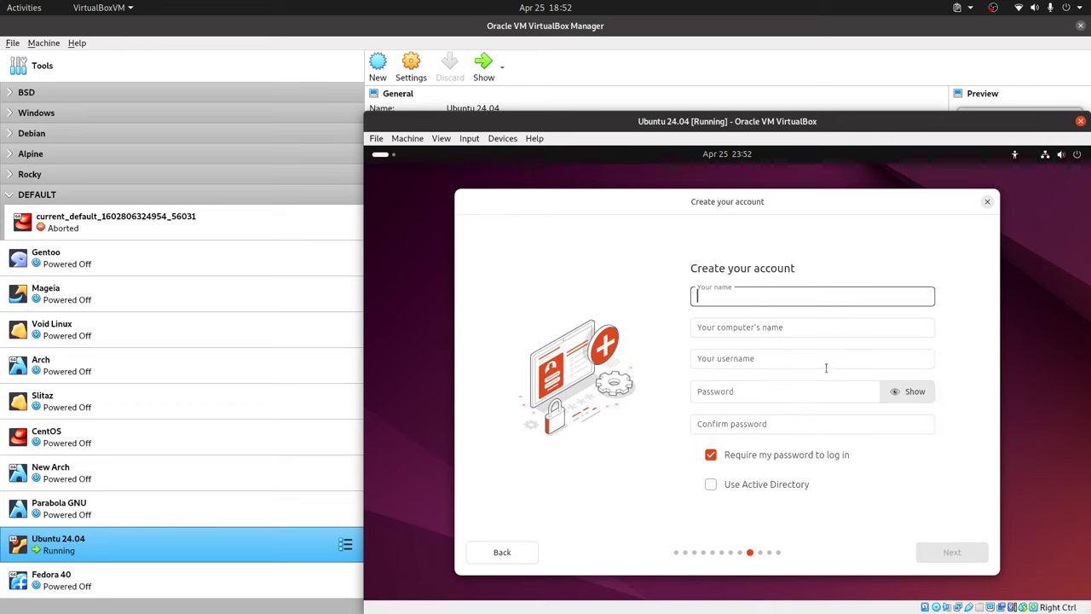
Fill in the Your name field, then go back to Manual partitioning.
{"action": "type", "text": "Libre"}
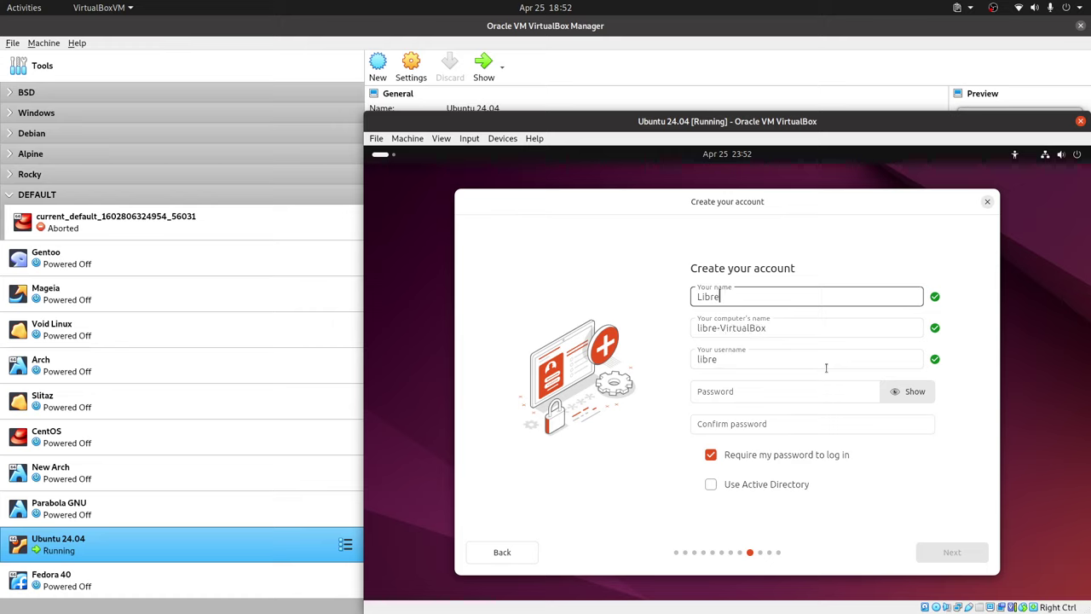
{"action": "type", "text": "Byte"}
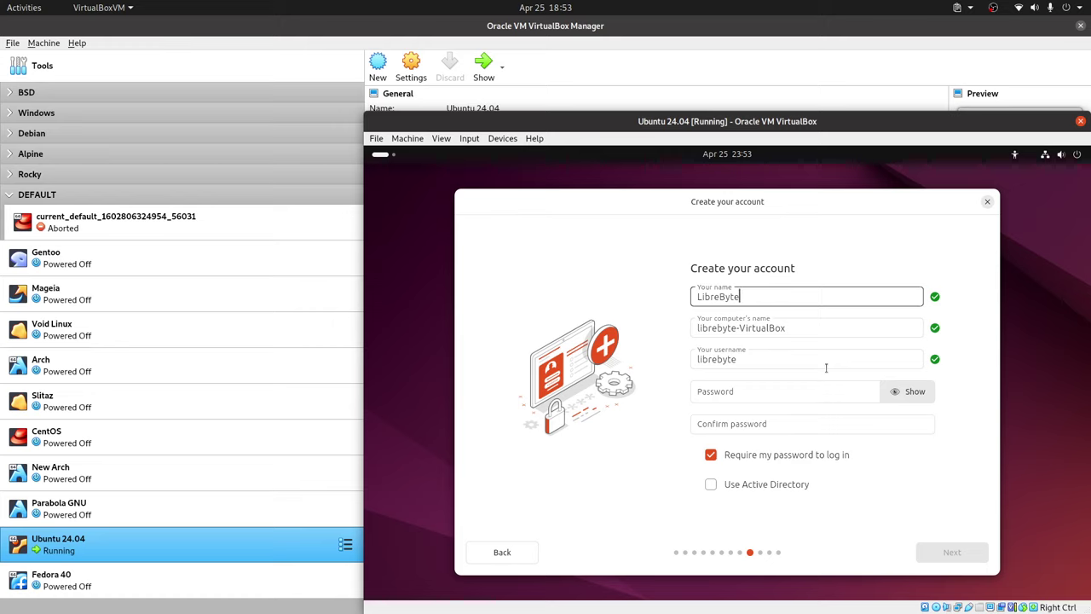
{"action": "left_click", "coordinate": [502, 552]}
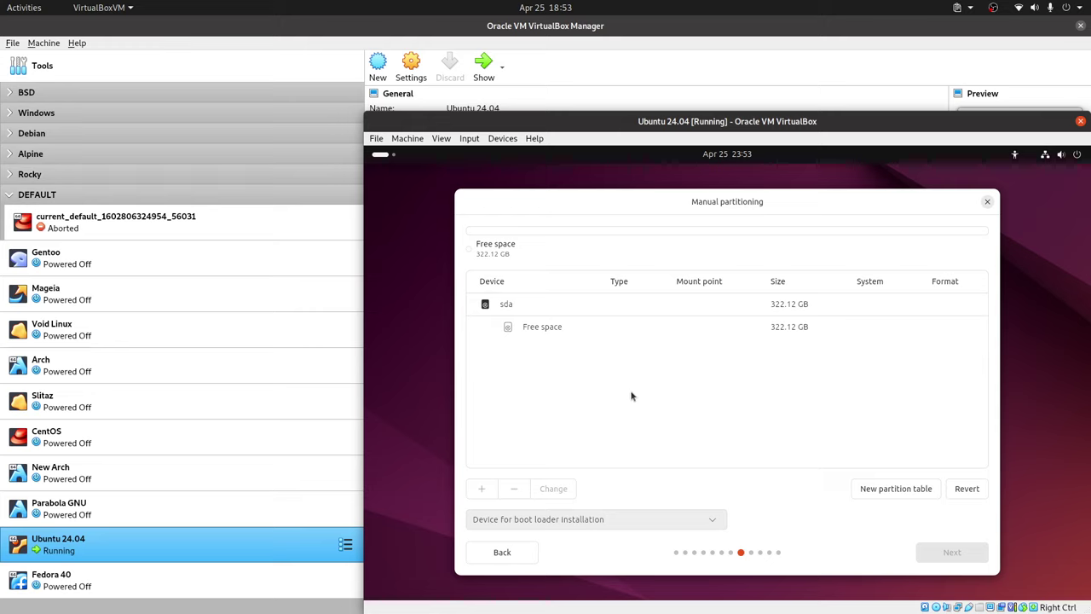
Create a 512 MB XFS partition mounted at /boot in the free space.
{"action": "left_click", "coordinate": [546, 334]}
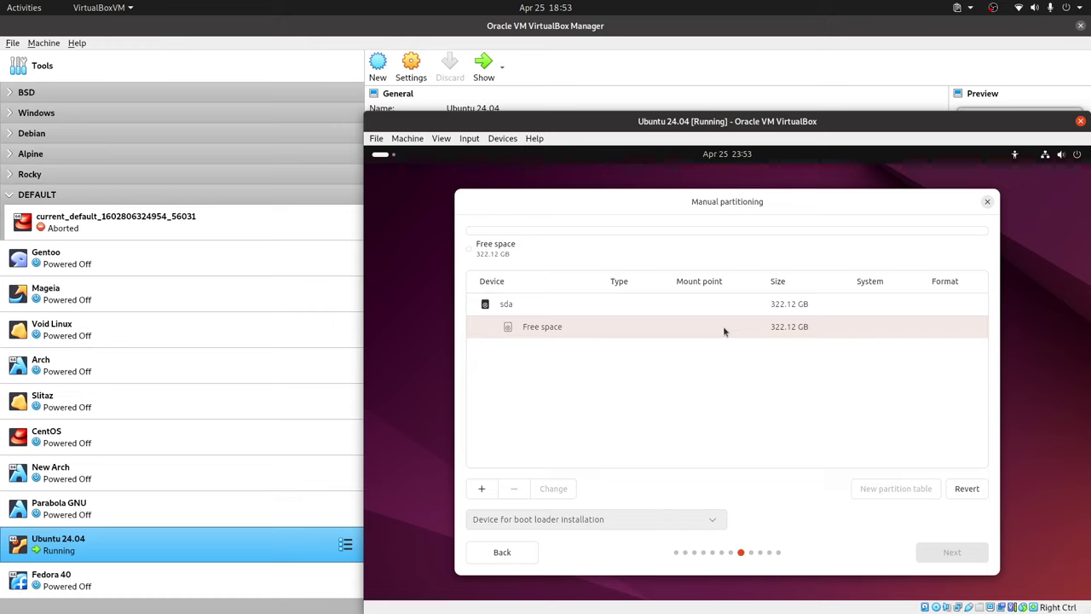
{"action": "left_click", "coordinate": [482, 489]}
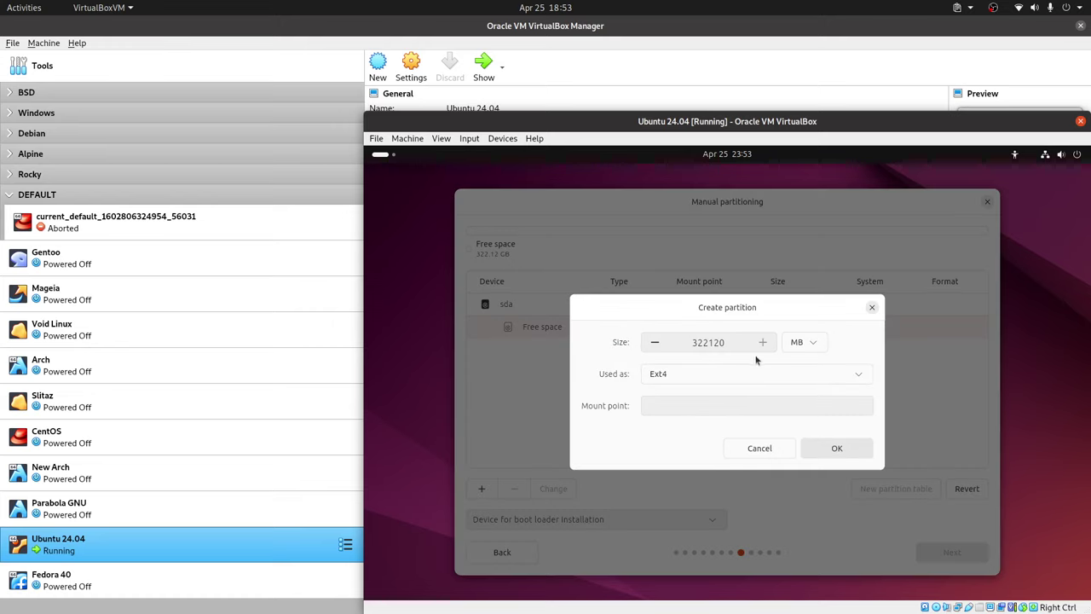
{"action": "left_click", "coordinate": [804, 341]}
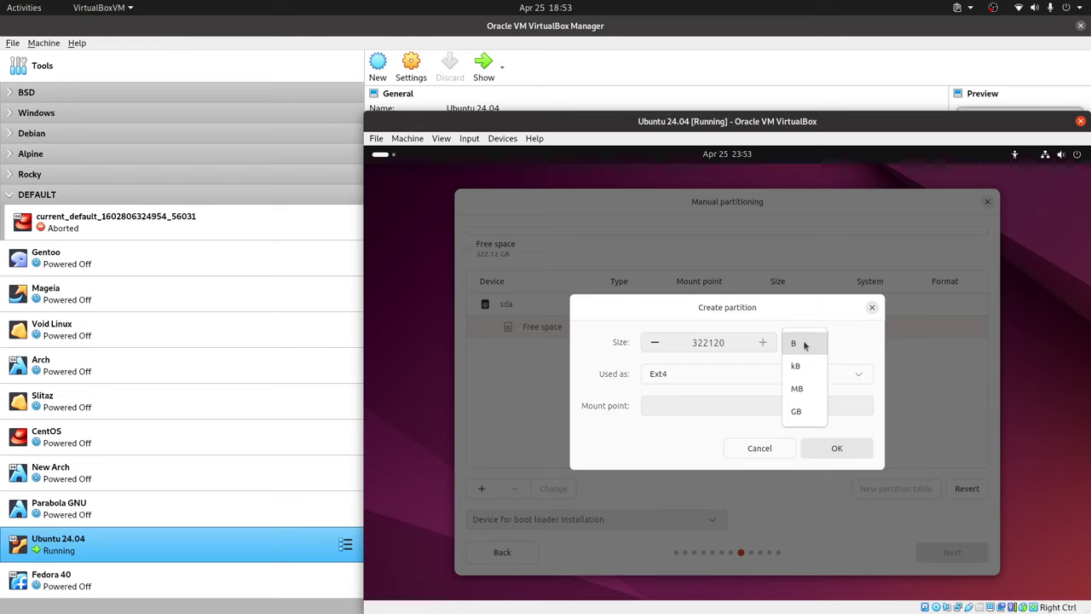
{"action": "left_click", "coordinate": [804, 388]}
{"action": "double_click", "coordinate": [697, 342]}
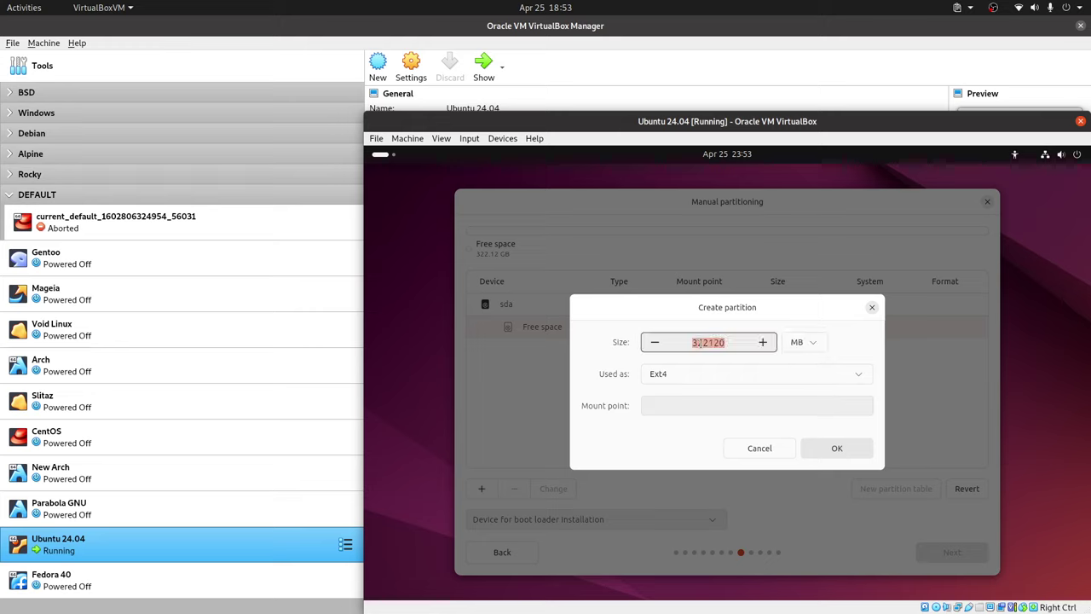
{"action": "type", "text": "512"}
{"action": "left_click", "coordinate": [758, 375]}
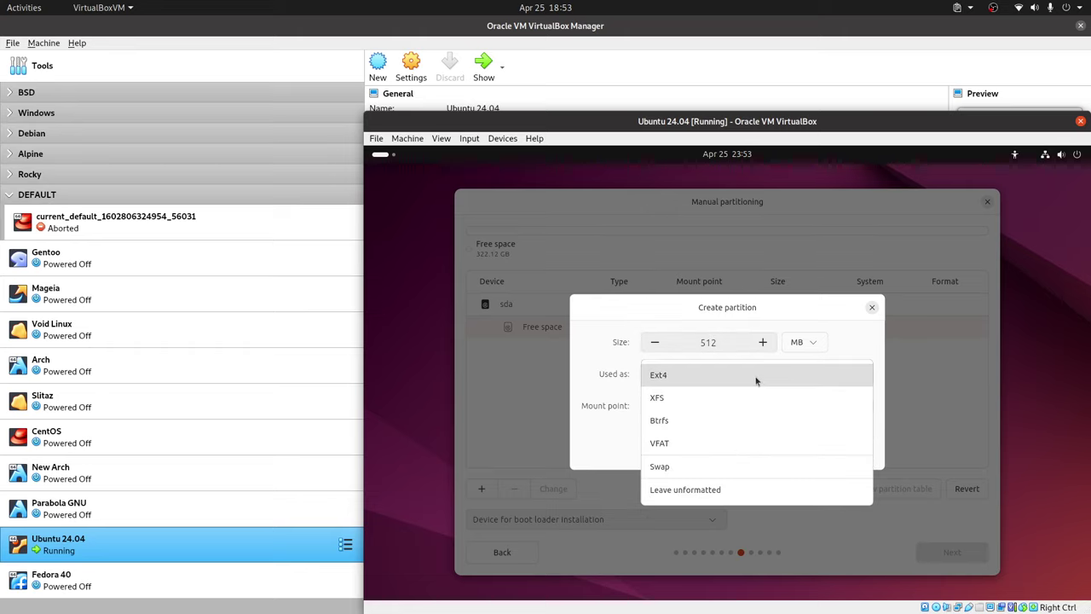
{"action": "left_click", "coordinate": [692, 399]}
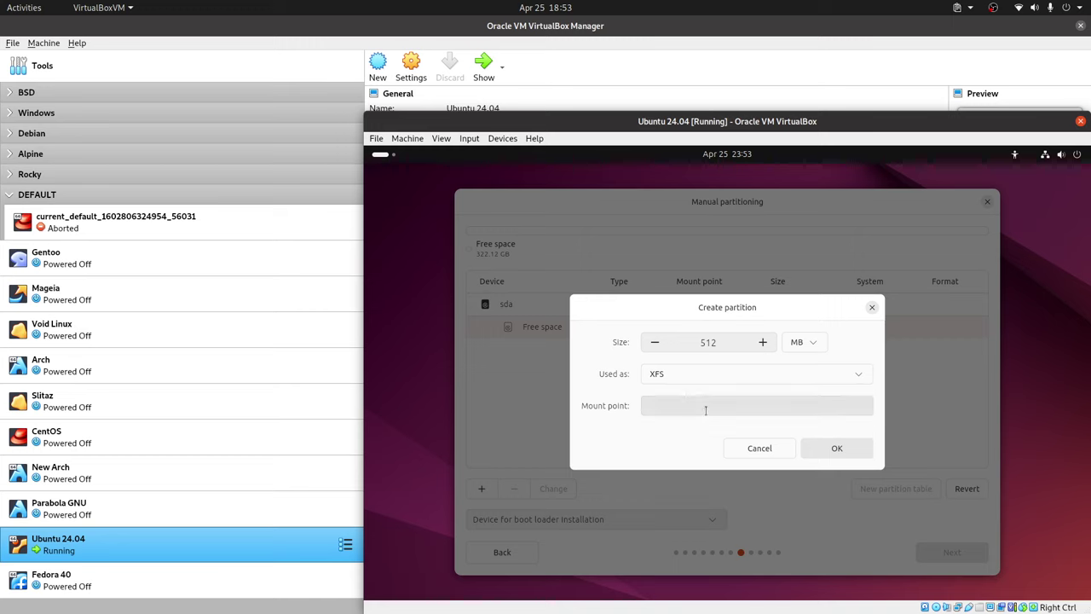
{"action": "left_click", "coordinate": [707, 406]}
{"action": "left_click", "coordinate": [683, 471]}
{"action": "left_click", "coordinate": [837, 449]}
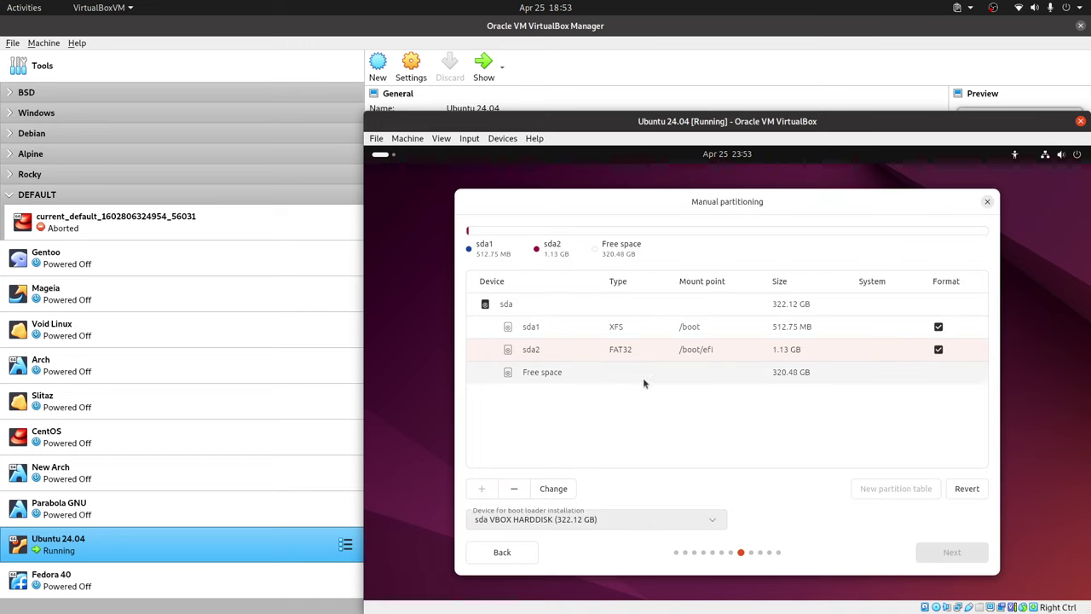
Add a 20 GB XFS root partition mounted at / in the free space.
{"action": "left_click", "coordinate": [531, 373]}
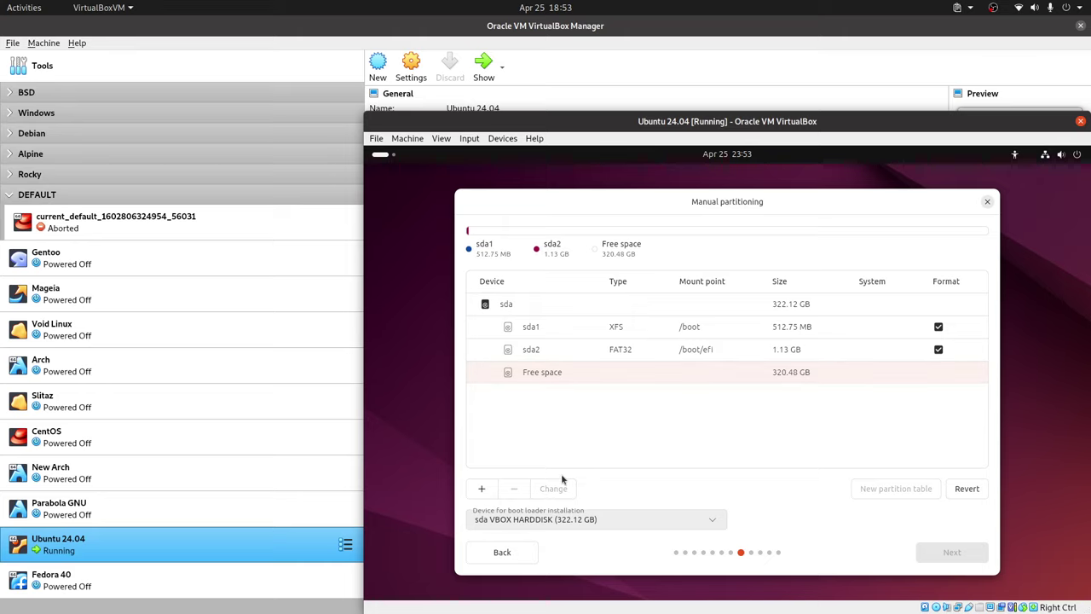
{"action": "left_click", "coordinate": [481, 489]}
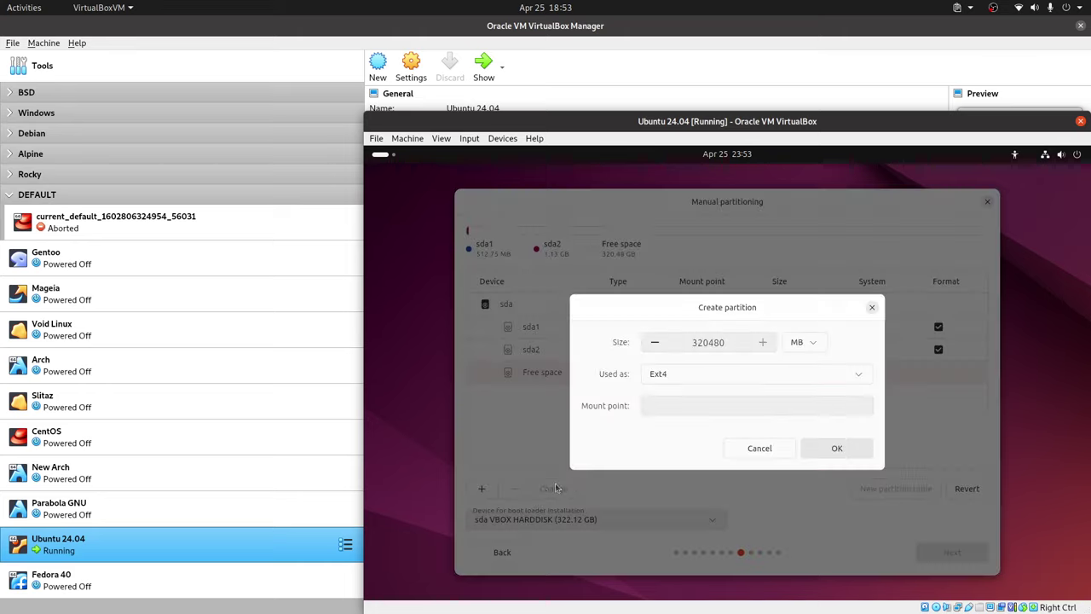
{"action": "left_click", "coordinate": [759, 449]}
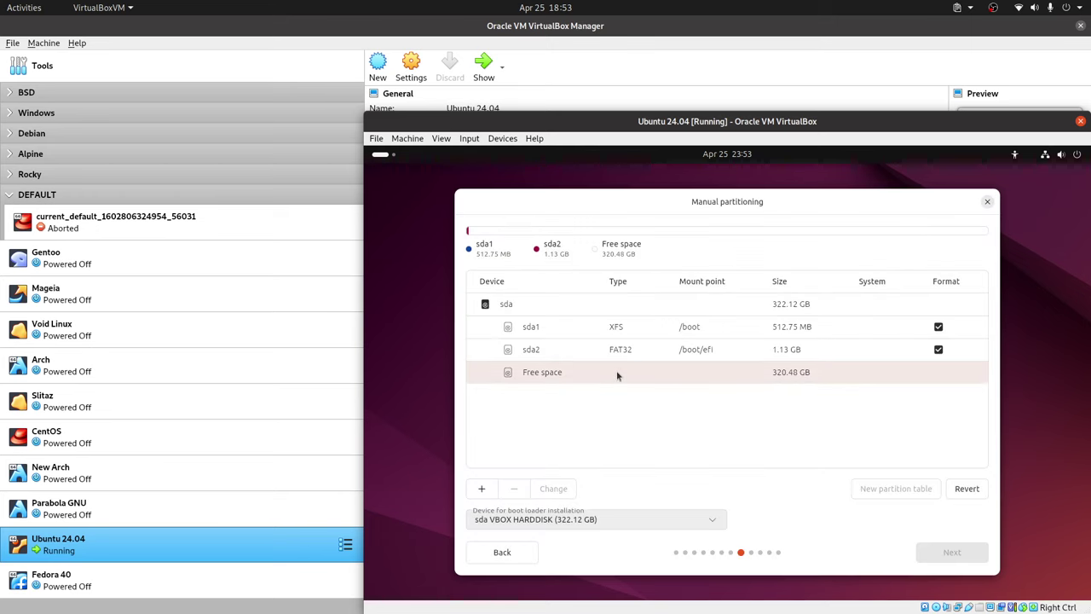
{"action": "left_click", "coordinate": [481, 488]}
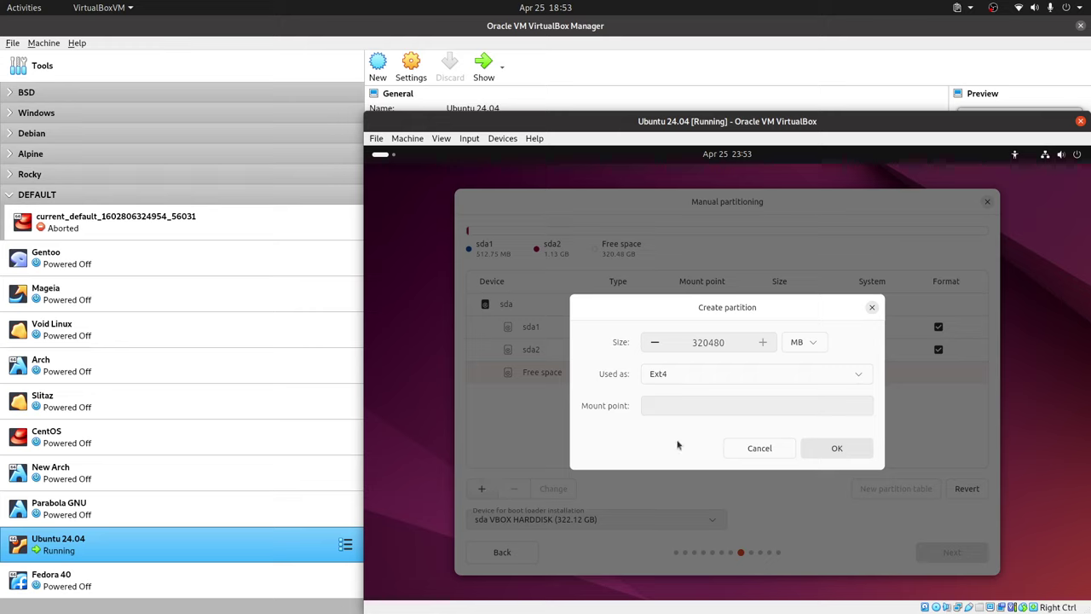
{"action": "double_click", "coordinate": [715, 344]}
{"action": "left_click", "coordinate": [807, 345]}
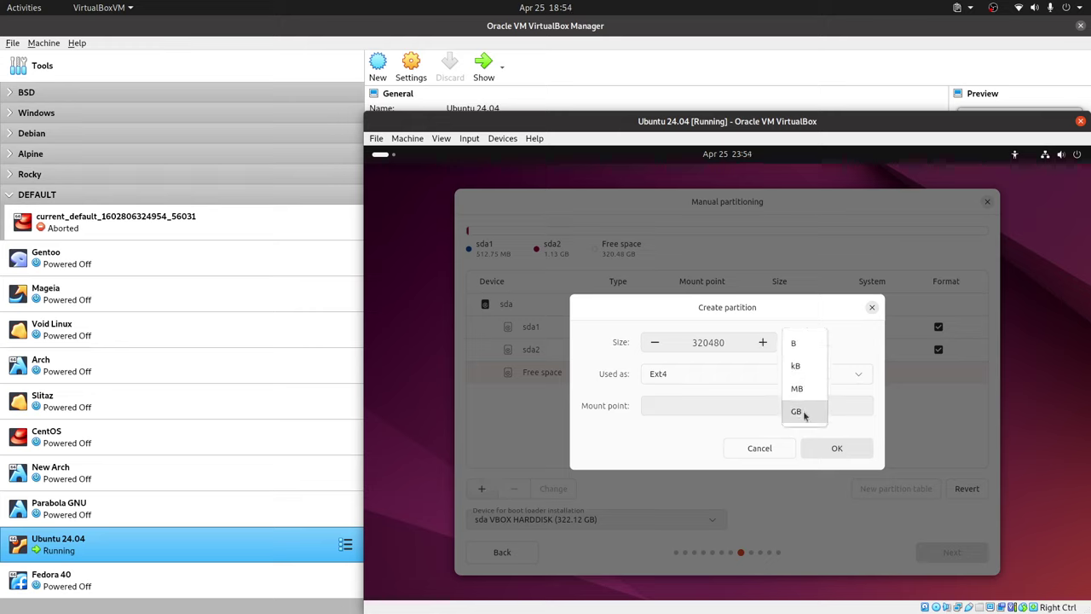
{"action": "left_click", "coordinate": [797, 411]}
{"action": "type", "text": "2"}
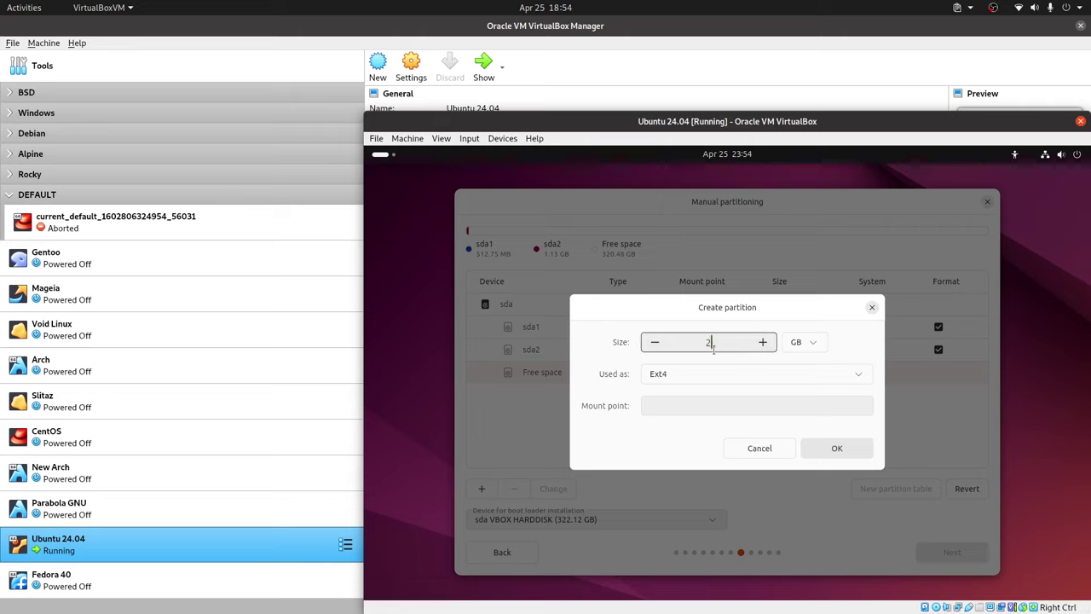
{"action": "type", "text": "0"}
{"action": "left_click", "coordinate": [726, 375]}
{"action": "left_click", "coordinate": [699, 440]}
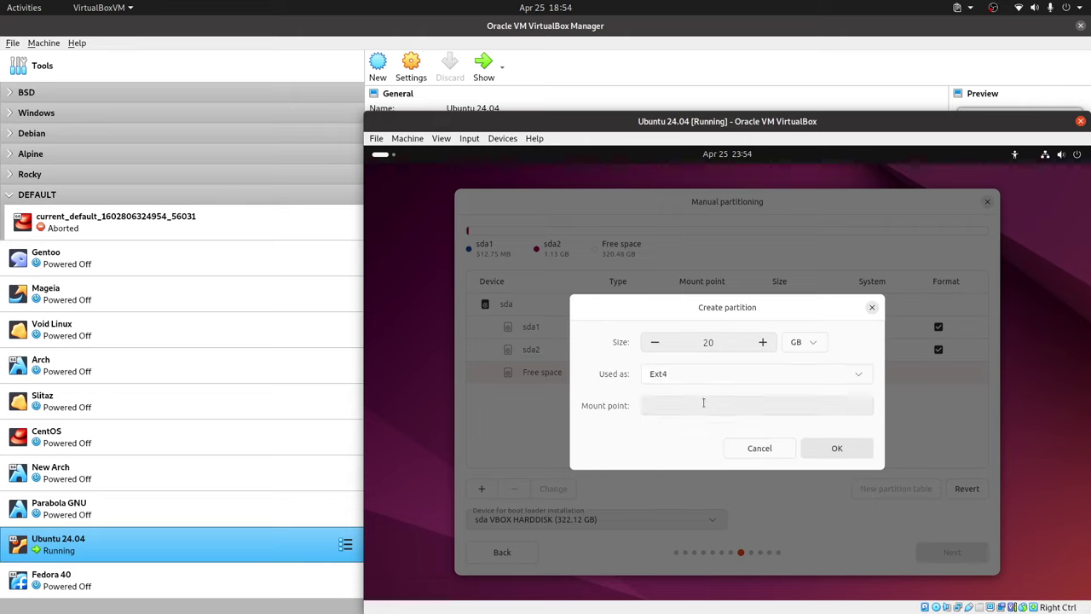
{"action": "left_click", "coordinate": [861, 412]}
{"action": "left_click", "coordinate": [688, 446]}
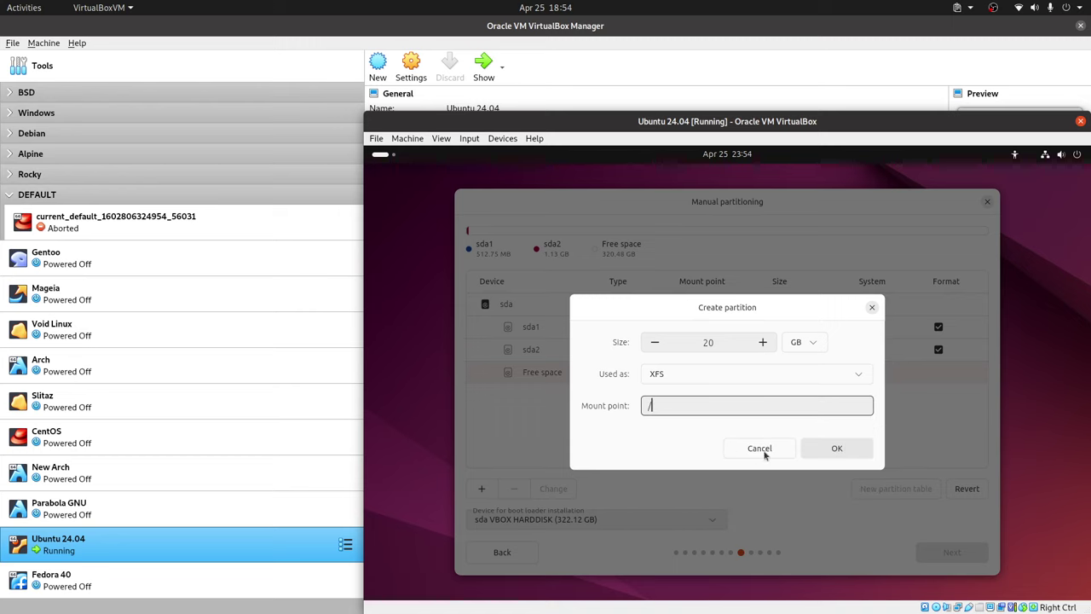
{"action": "left_click", "coordinate": [837, 449]}
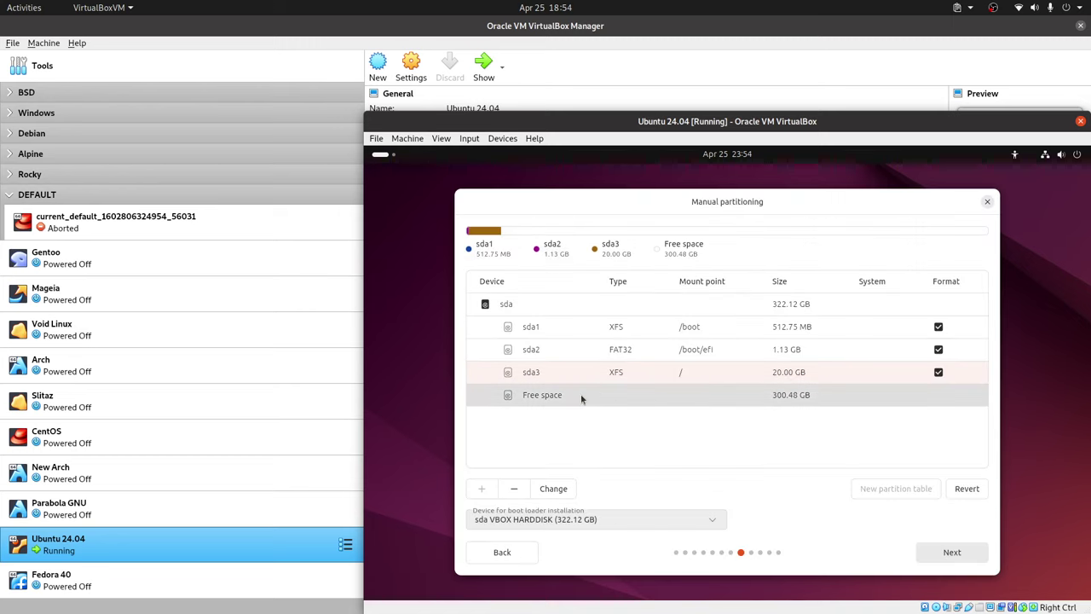
Add a 296 GB XFS partition mounted at /home.
{"action": "left_click", "coordinate": [482, 489]}
{"action": "left_click", "coordinate": [760, 380]}
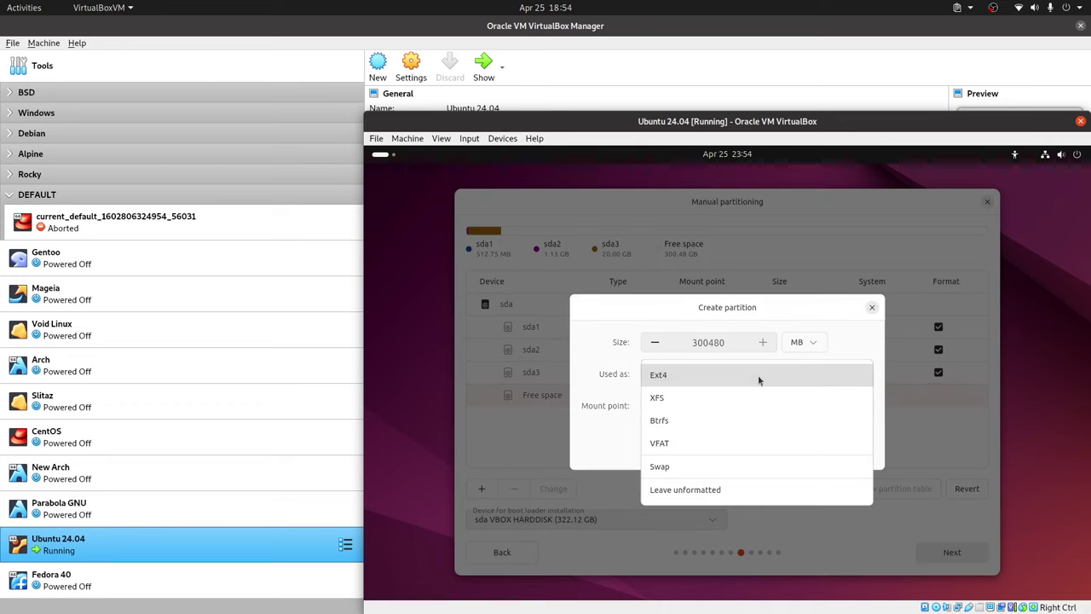
{"action": "left_click", "coordinate": [688, 404]}
{"action": "left_click", "coordinate": [748, 407]}
{"action": "left_click", "coordinate": [801, 342]}
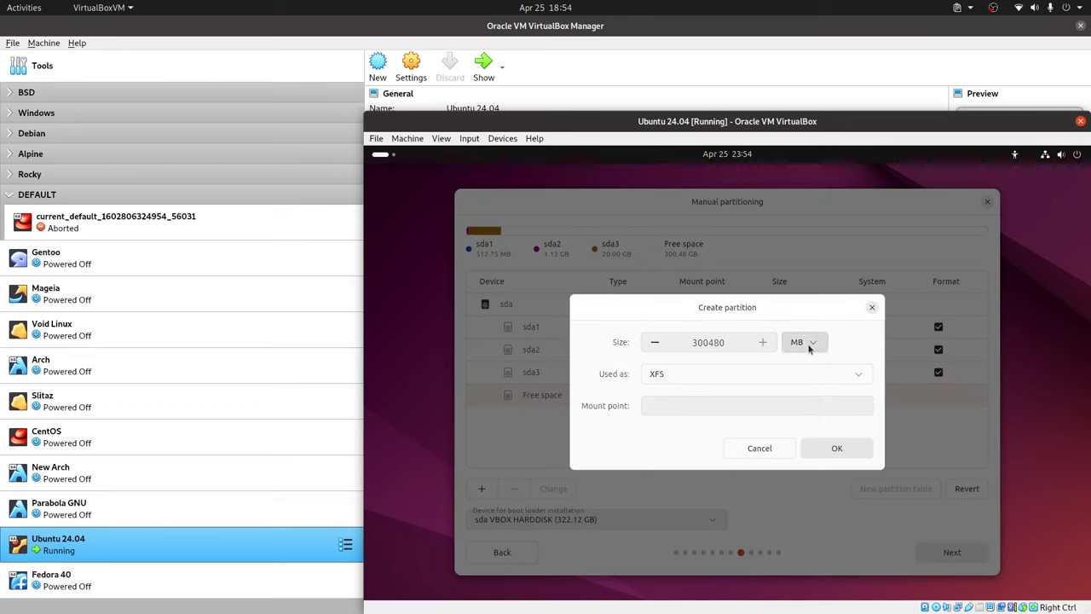
{"action": "left_click", "coordinate": [801, 342]}
{"action": "left_click", "coordinate": [796, 410]}
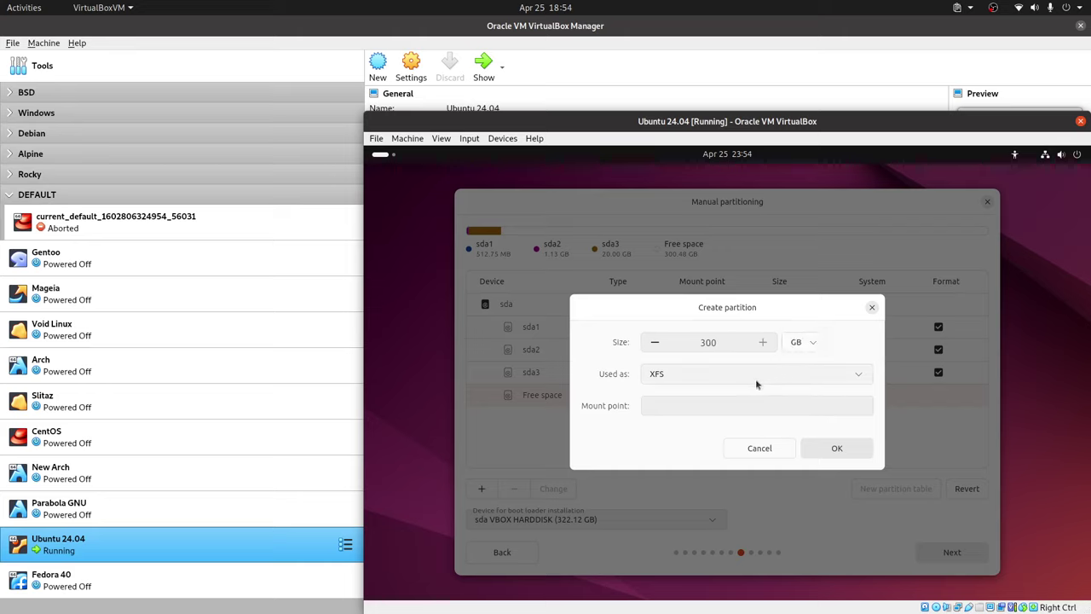
{"action": "left_click", "coordinate": [705, 407]}
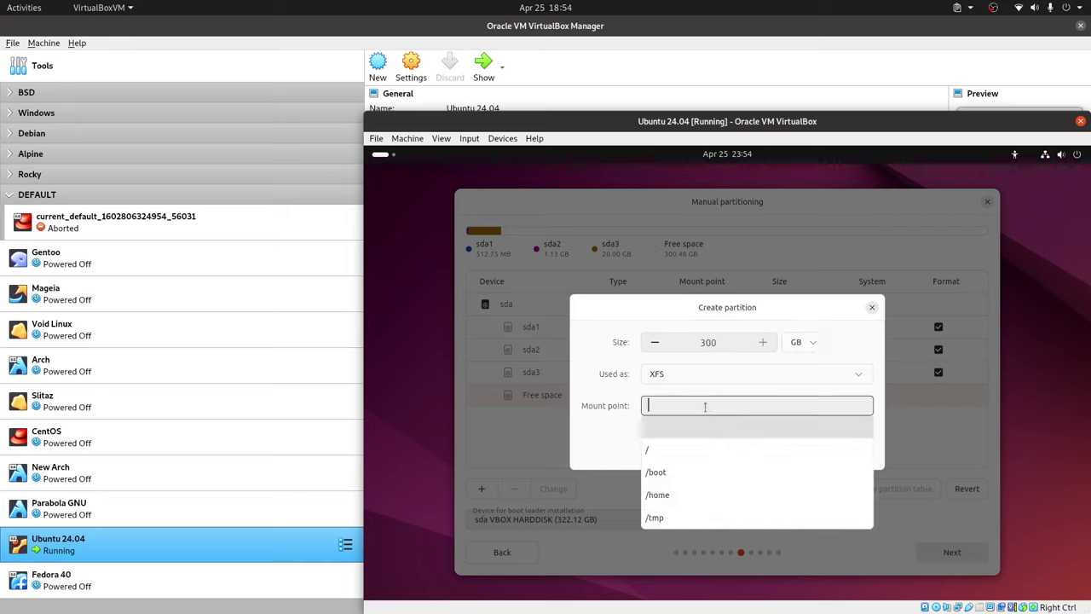
{"action": "double_click", "coordinate": [702, 343]}
{"action": "type", "text": "2"}
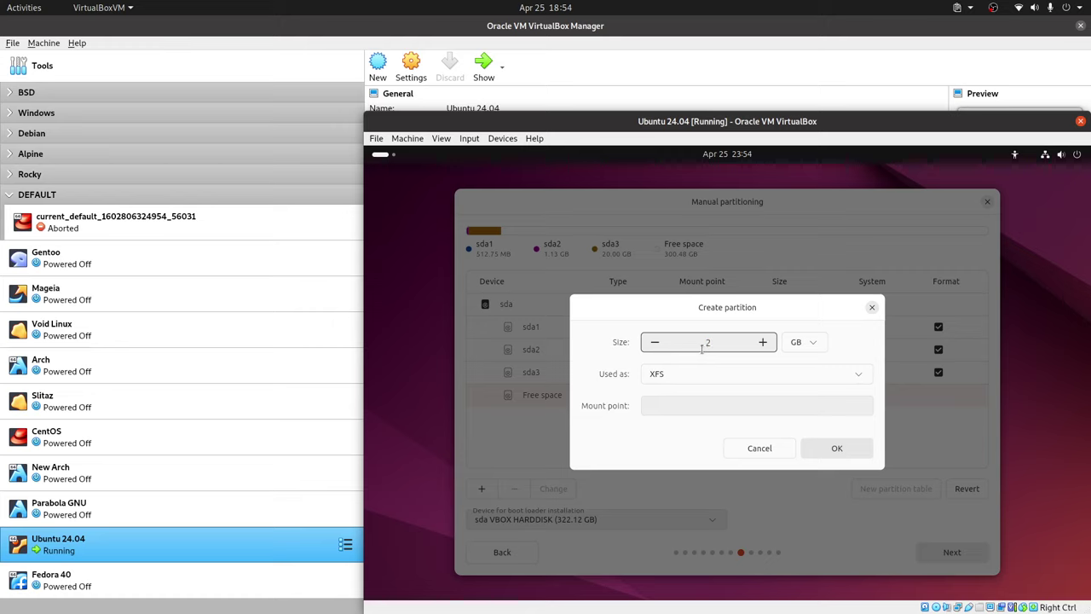
{"action": "type", "text": "96"}
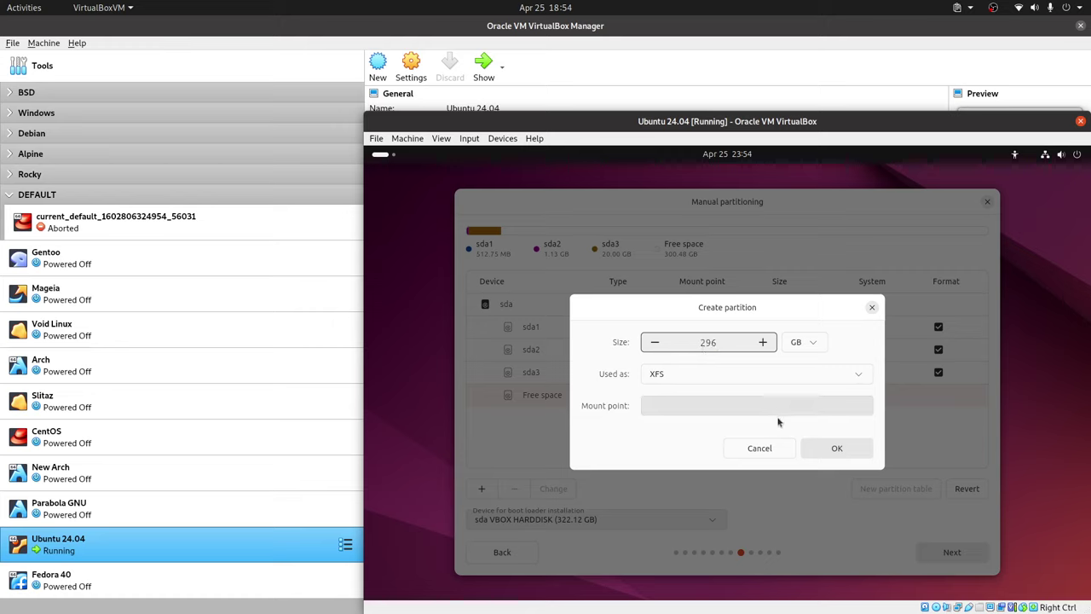
{"action": "left_click", "coordinate": [746, 407]}
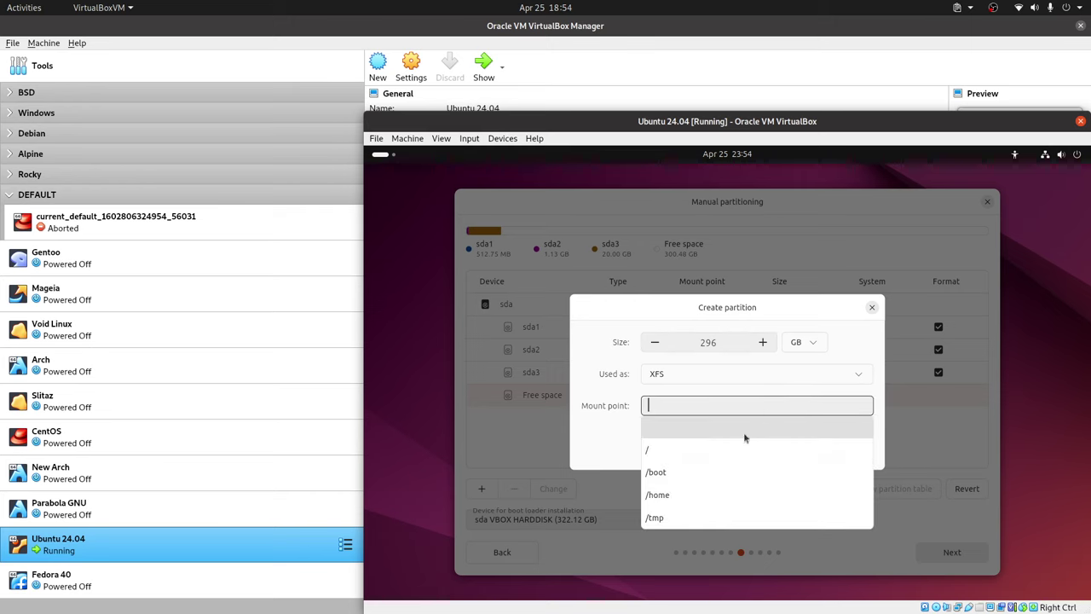
{"action": "left_click", "coordinate": [688, 496]}
{"action": "left_click", "coordinate": [837, 450]}
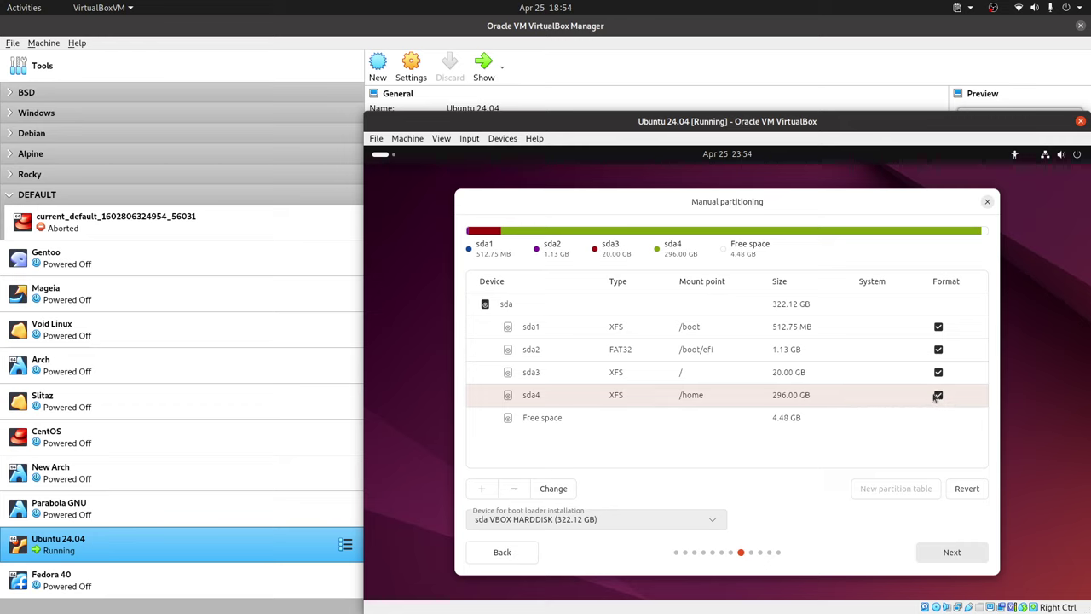
Use the last 4.48 GB of free space as swap and proceed to account setup.
{"action": "left_click", "coordinate": [644, 423]}
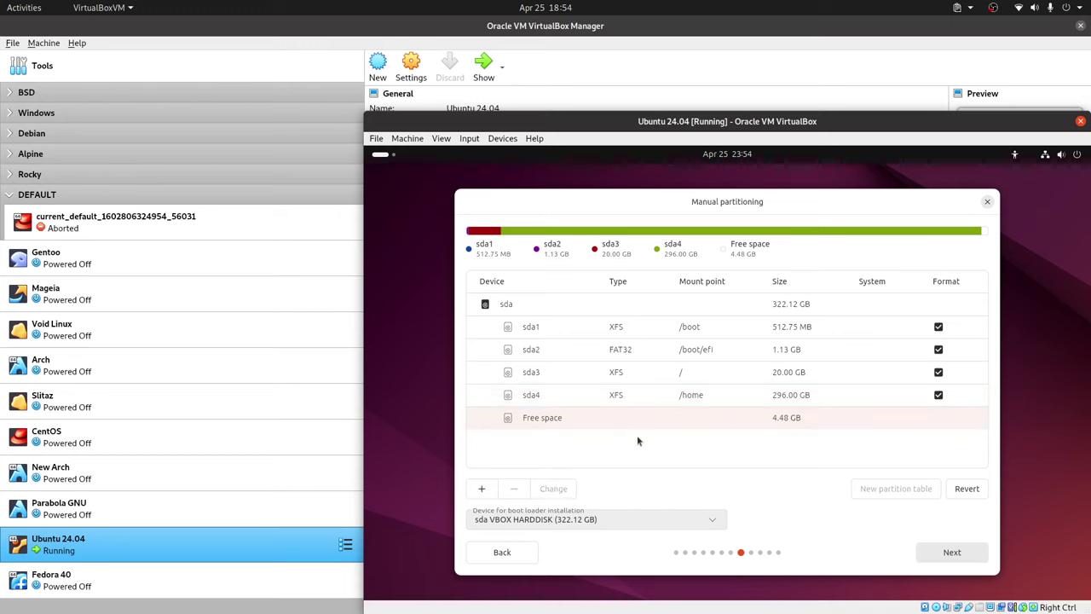
{"action": "left_click", "coordinate": [481, 489]}
{"action": "left_click", "coordinate": [794, 373]}
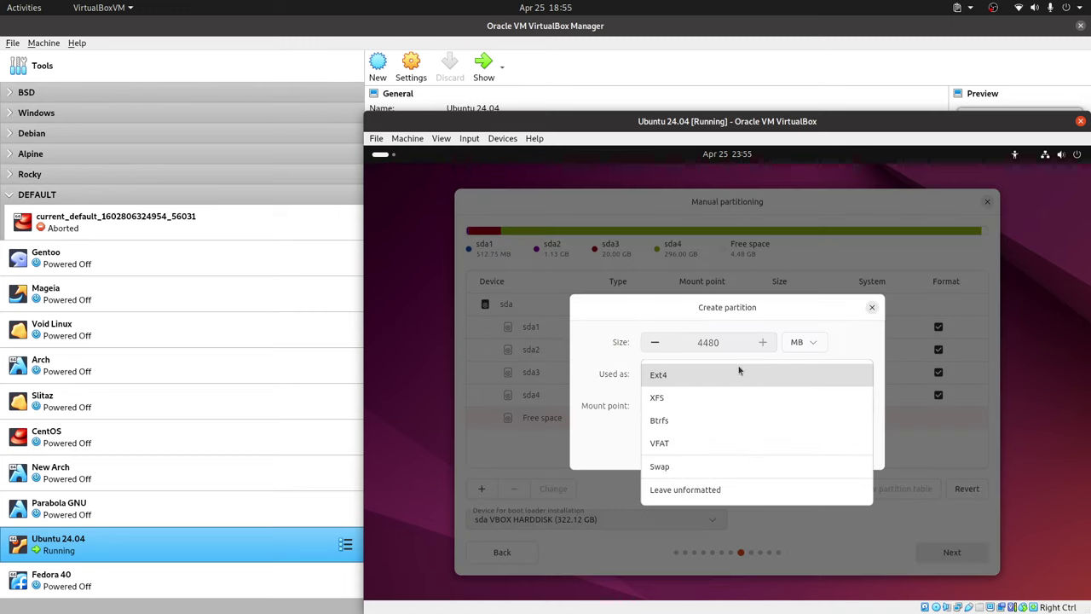
{"action": "left_click", "coordinate": [680, 451]}
{"action": "left_click", "coordinate": [839, 447]}
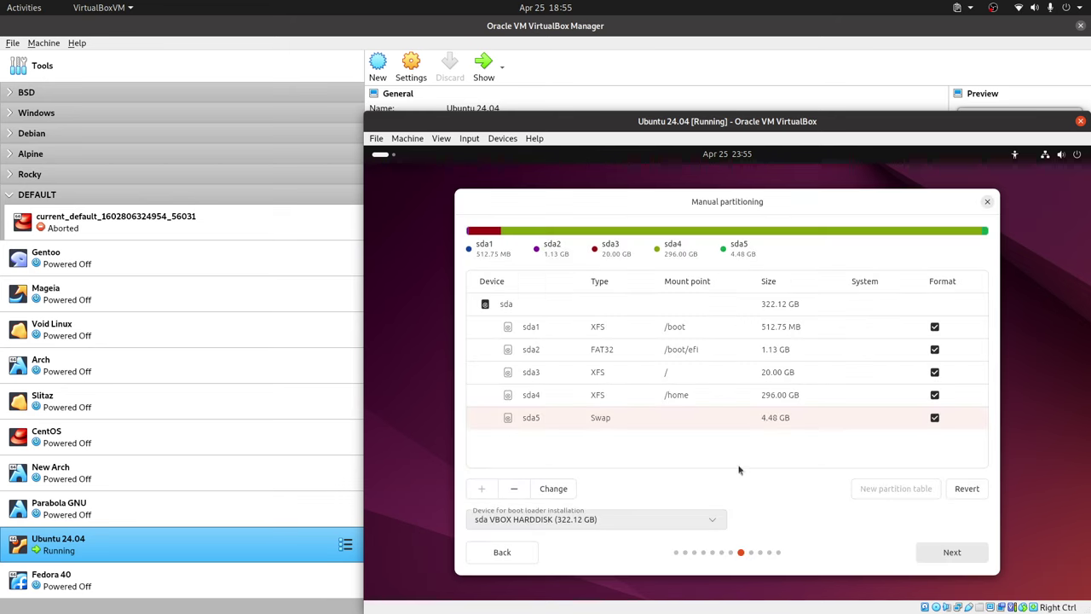
{"action": "left_click", "coordinate": [952, 553]}
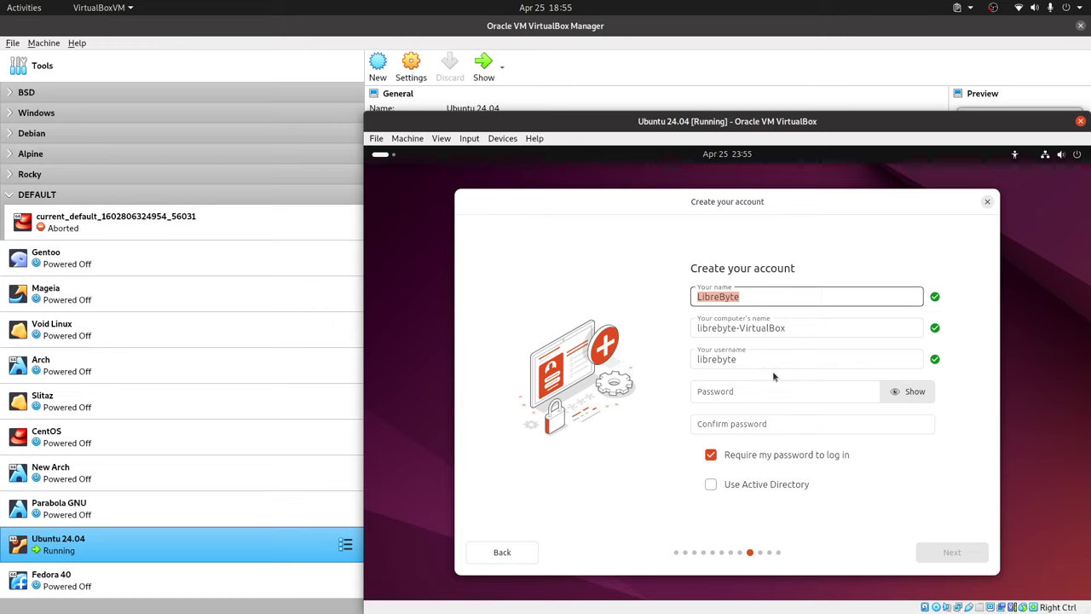
Enter and confirm the account password, then continue to the timezone page.
{"action": "left_click", "coordinate": [752, 392]}
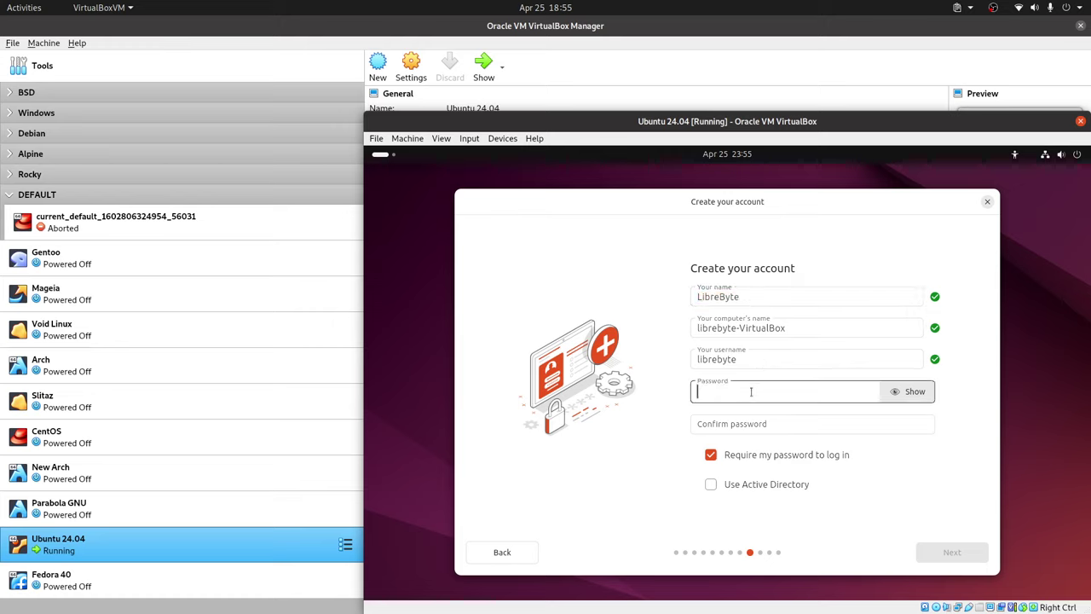
{"action": "type", "text": "123"}
{"action": "left_click", "coordinate": [746, 415]}
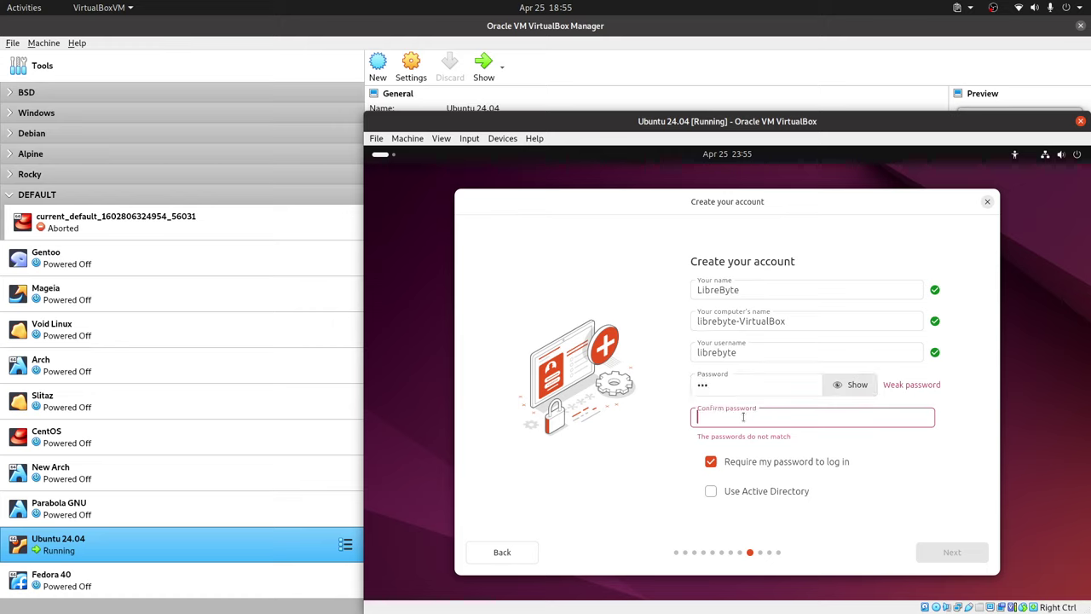
{"action": "type", "text": "123"}
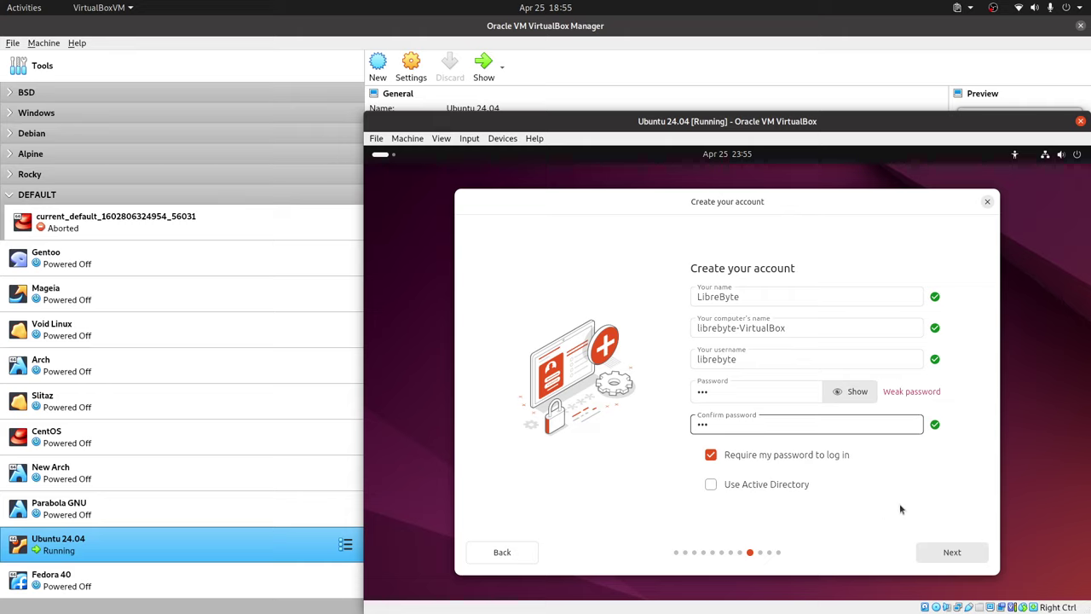
{"action": "left_click", "coordinate": [955, 552]}
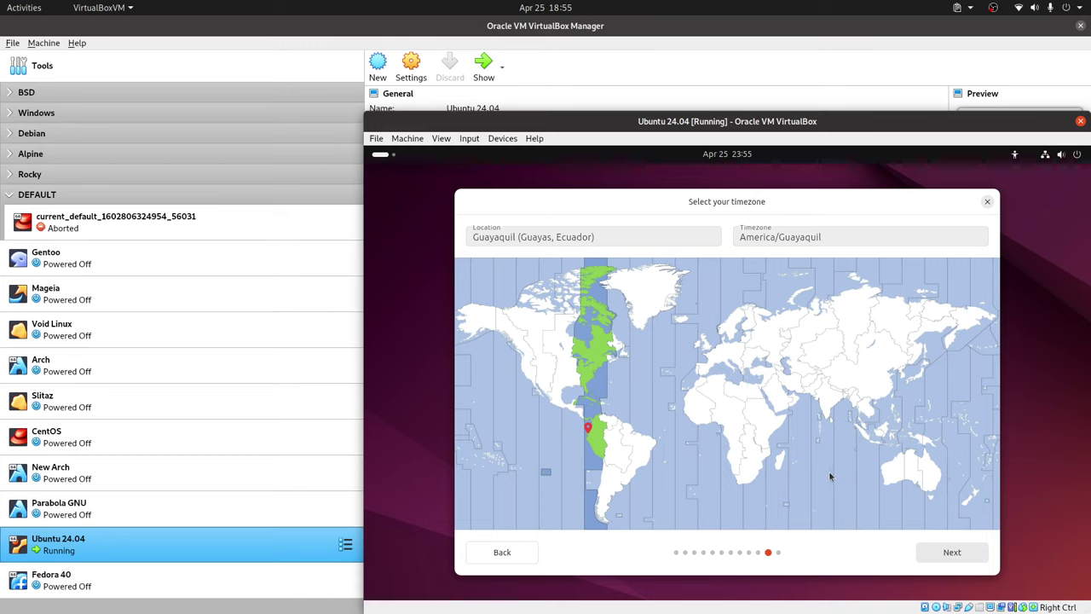
Accept the America/Guayaquil timezone and start installing Ubuntu to the virtual disk.
{"action": "left_click", "coordinate": [959, 552]}
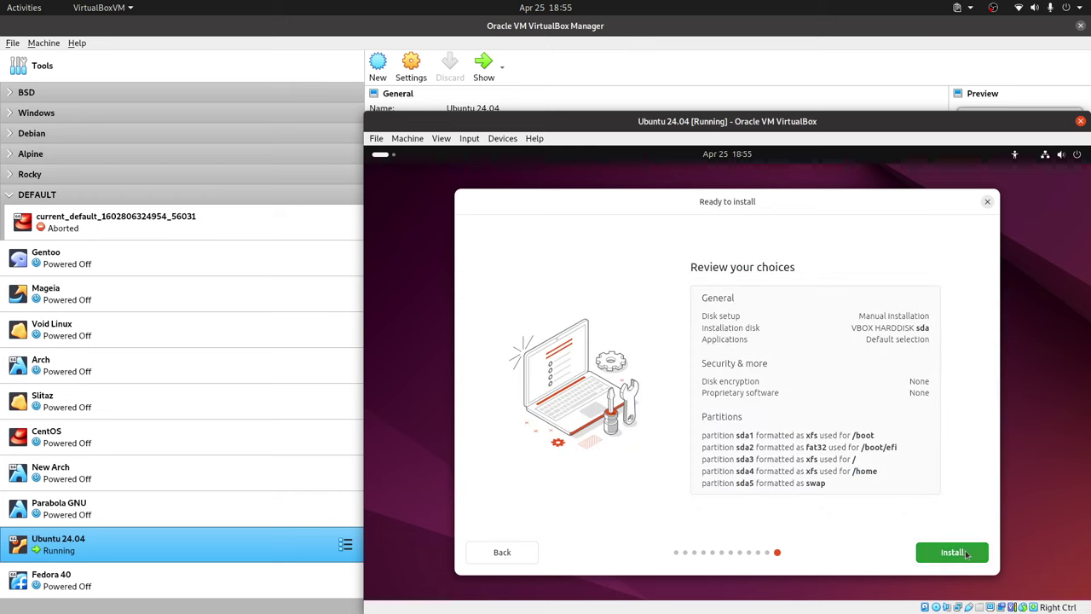
{"action": "left_click", "coordinate": [966, 554]}
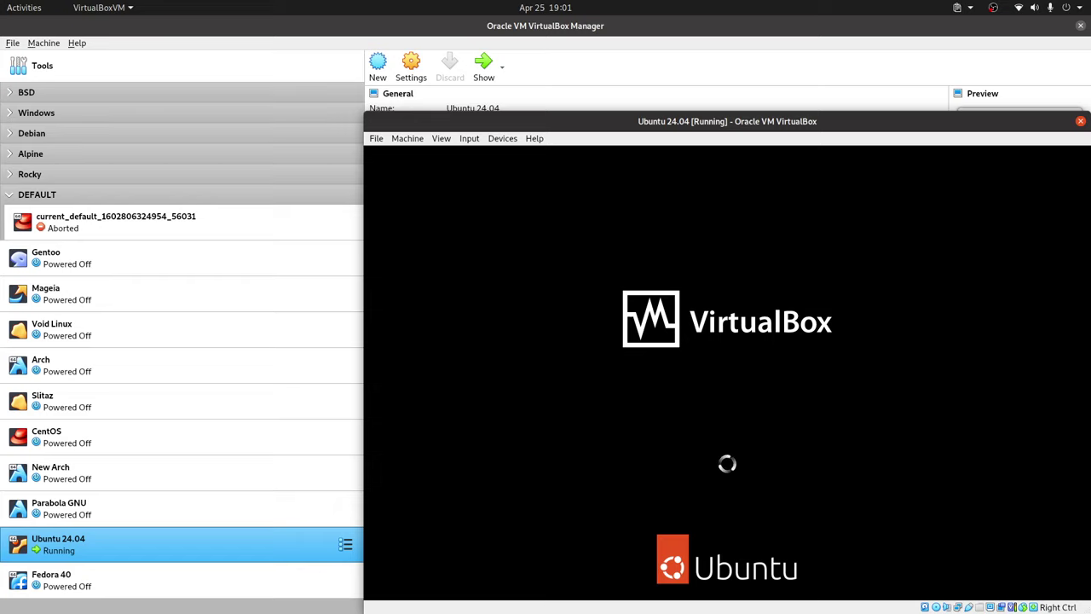
Continue past the boot prompt and dismiss both mouse-integration notice bars.
{"action": "key", "text": "Return"}
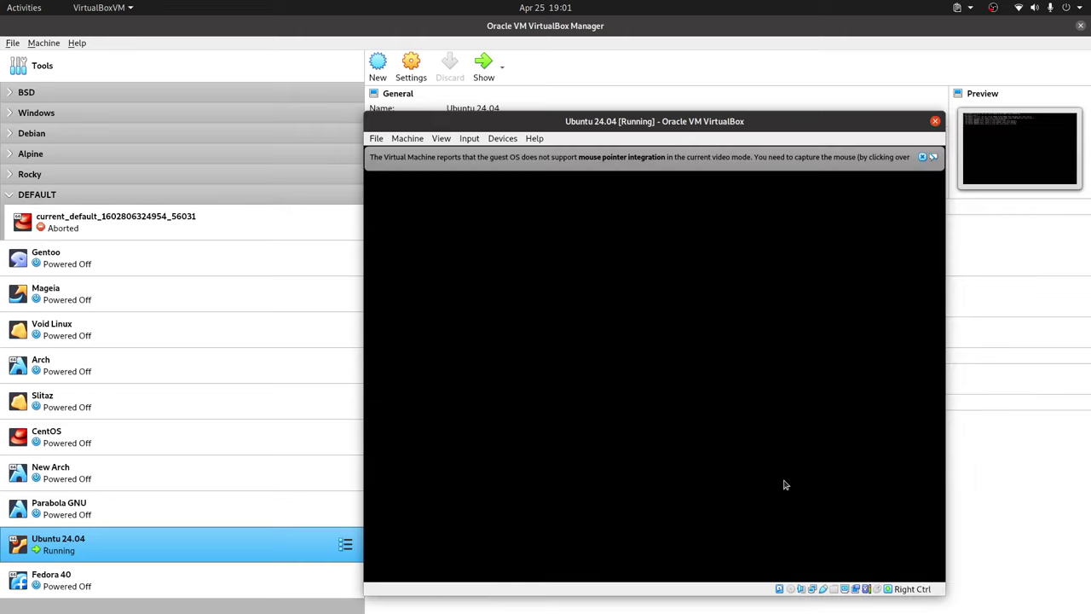
{"action": "left_click", "coordinate": [924, 156]}
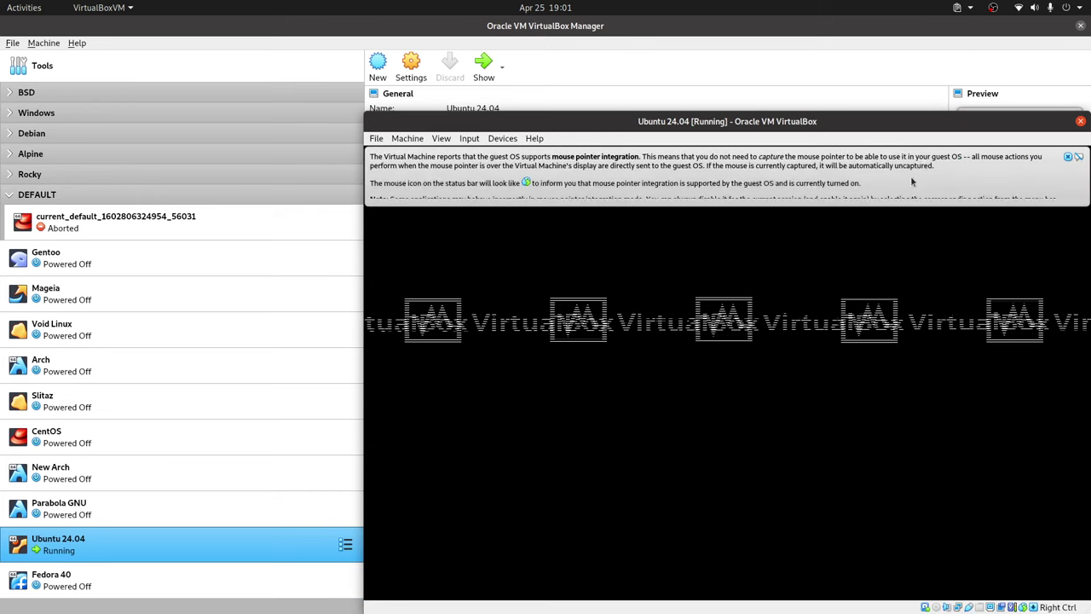
{"action": "left_click", "coordinate": [1068, 157]}
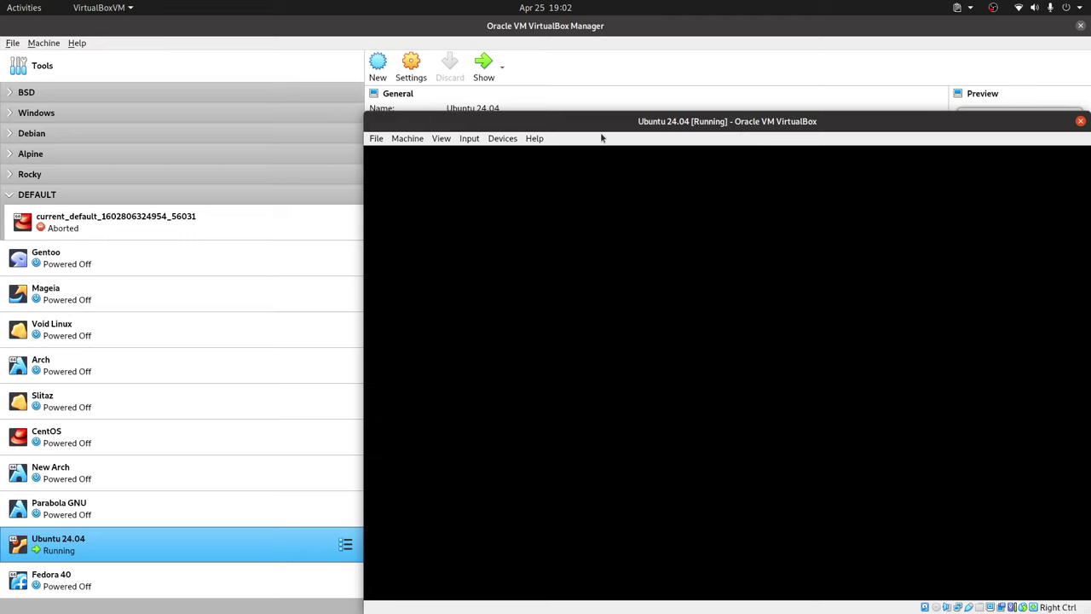
Power off the Ubuntu 24.04 virtual machine from File > Close.
{"action": "left_click", "coordinate": [375, 139]}
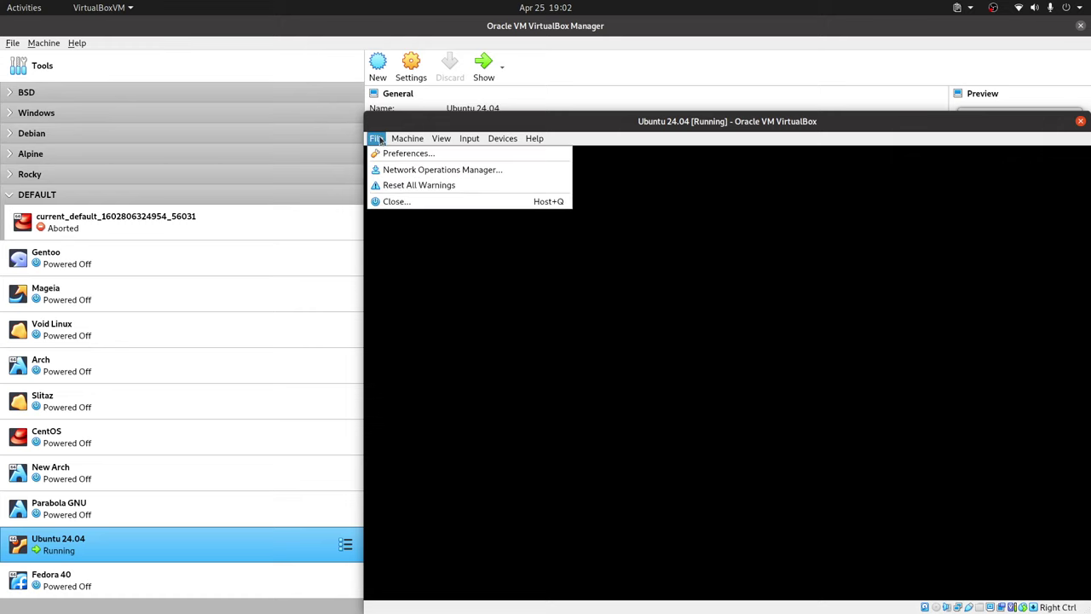
{"action": "left_click", "coordinate": [428, 203]}
{"action": "left_click", "coordinate": [746, 392]}
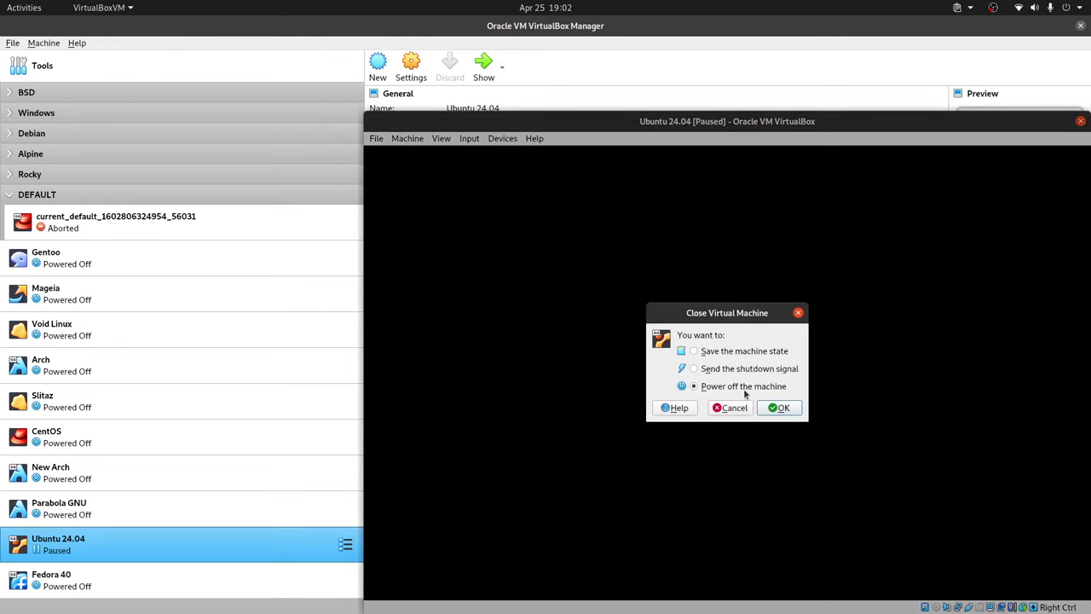
{"action": "left_click", "coordinate": [783, 407]}
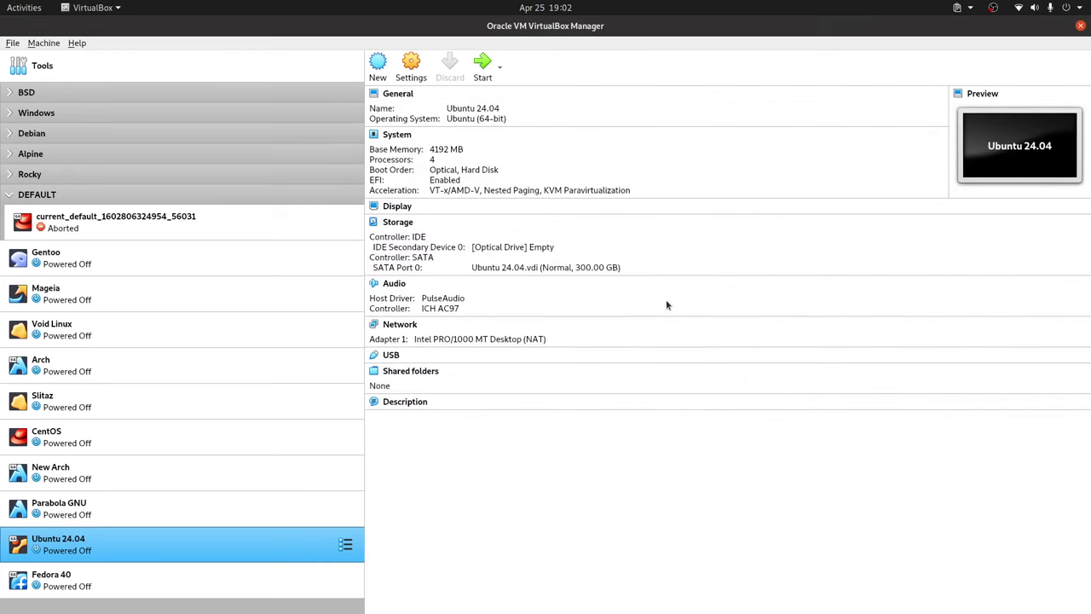
Start Ubuntu 24.04 again and dismiss the keyboard and mouse-integration notices.
{"action": "double_click", "coordinate": [245, 548]}
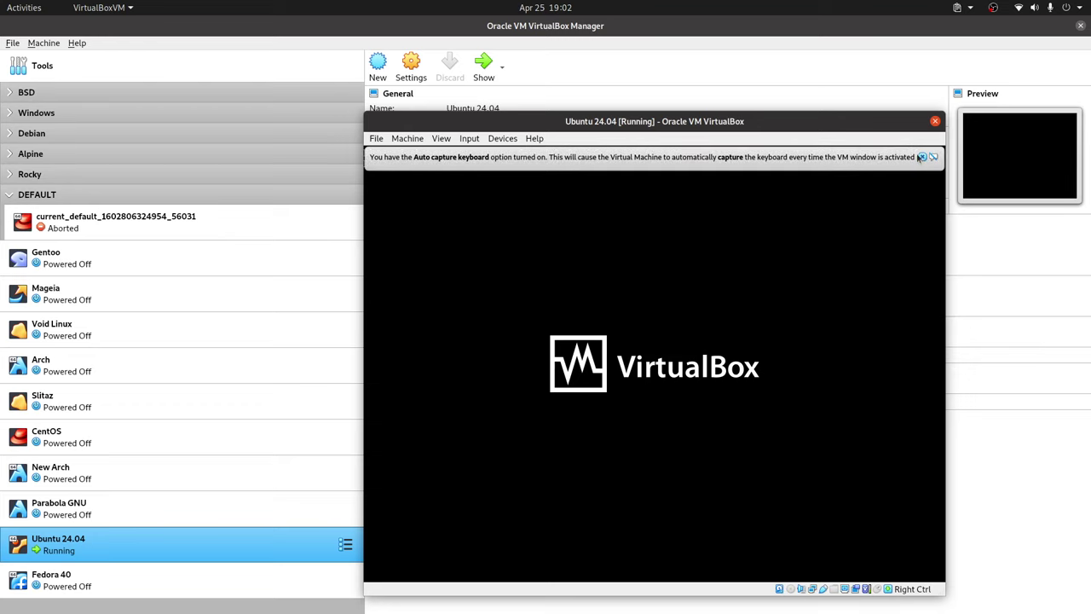
{"action": "left_click", "coordinate": [923, 158]}
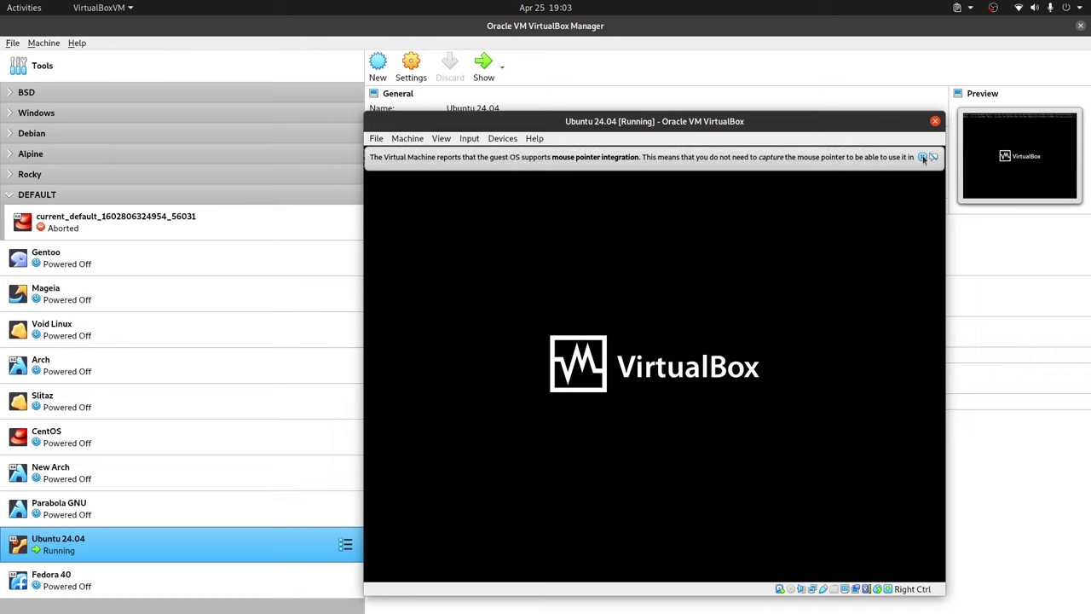
{"action": "left_click", "coordinate": [924, 159]}
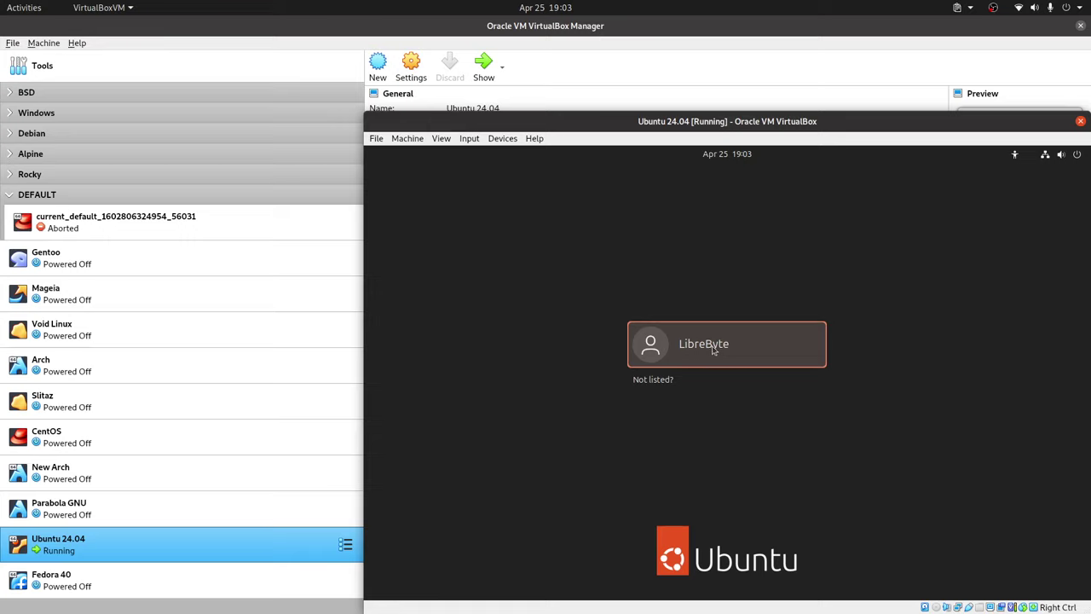
Select the user account, glance at the session options, then submit the account password.
{"action": "left_click", "coordinate": [715, 349]}
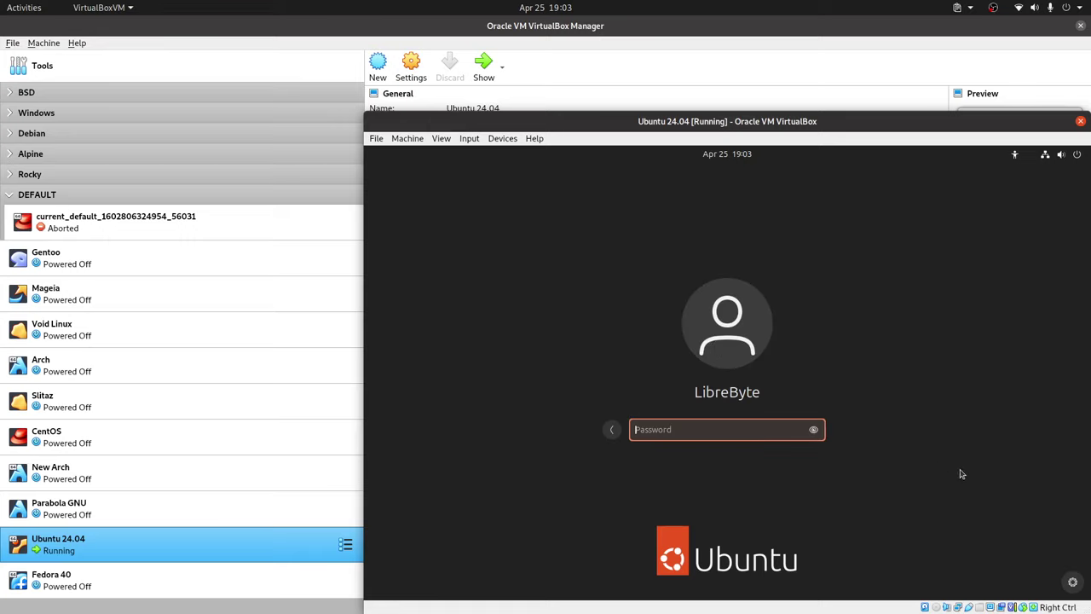
{"action": "left_click", "coordinate": [1073, 588]}
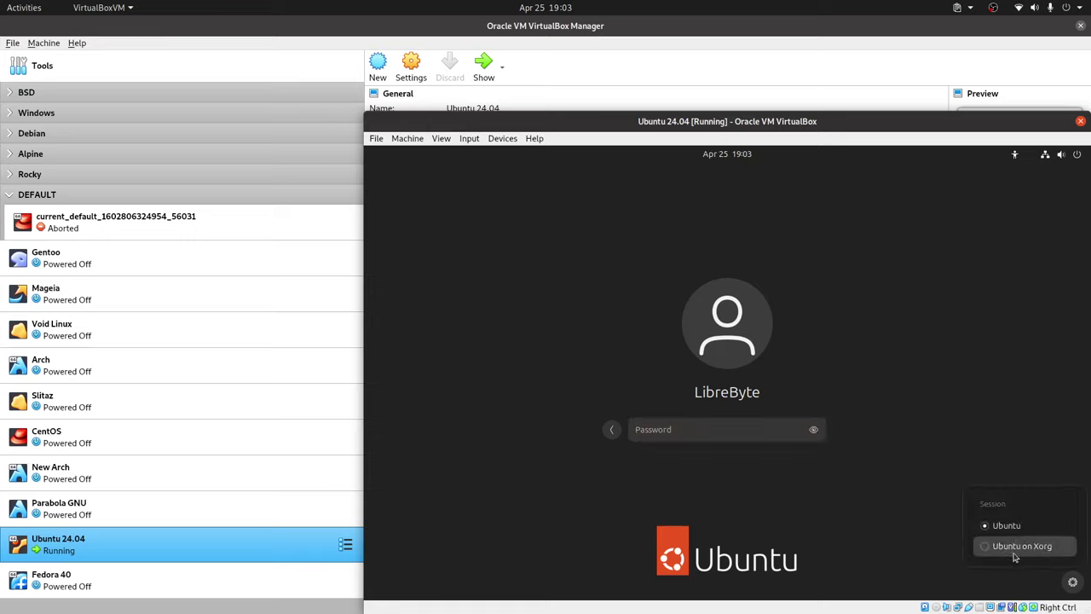
{"action": "left_click", "coordinate": [915, 517]}
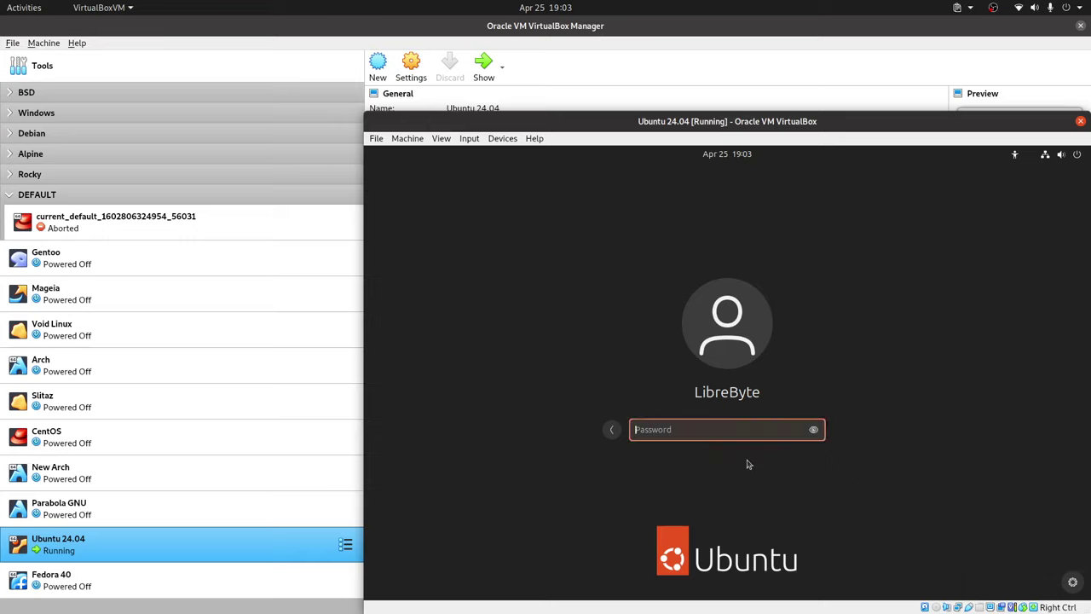
{"action": "type", "text": "123"}
{"action": "key", "text": "Return"}
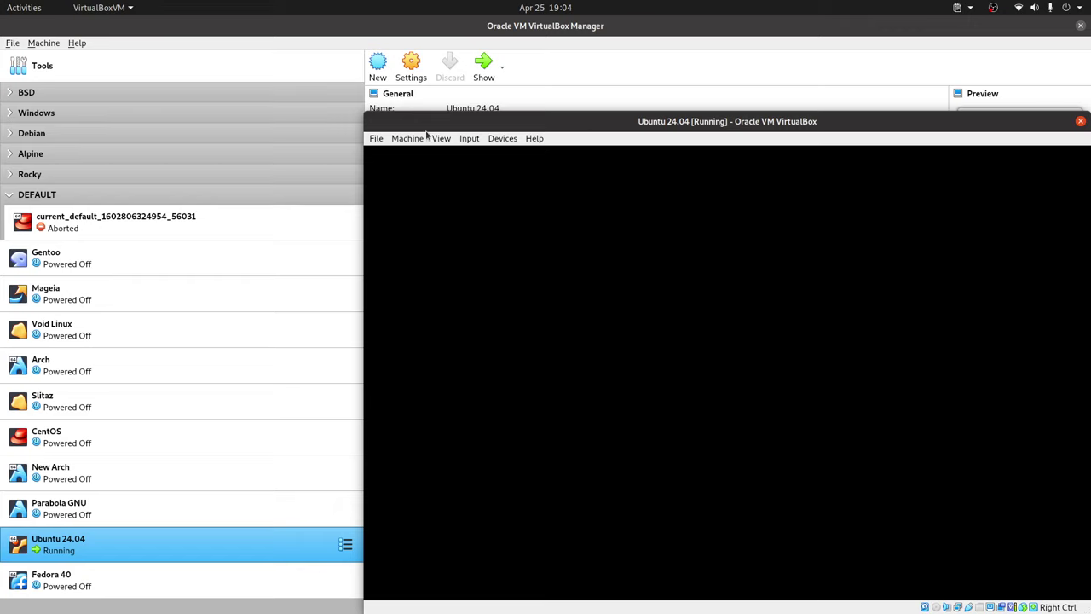
Power off the unresponsive VM via File > Close, confirming with Enter.
{"action": "left_click", "coordinate": [376, 138]}
{"action": "left_click", "coordinate": [400, 205]}
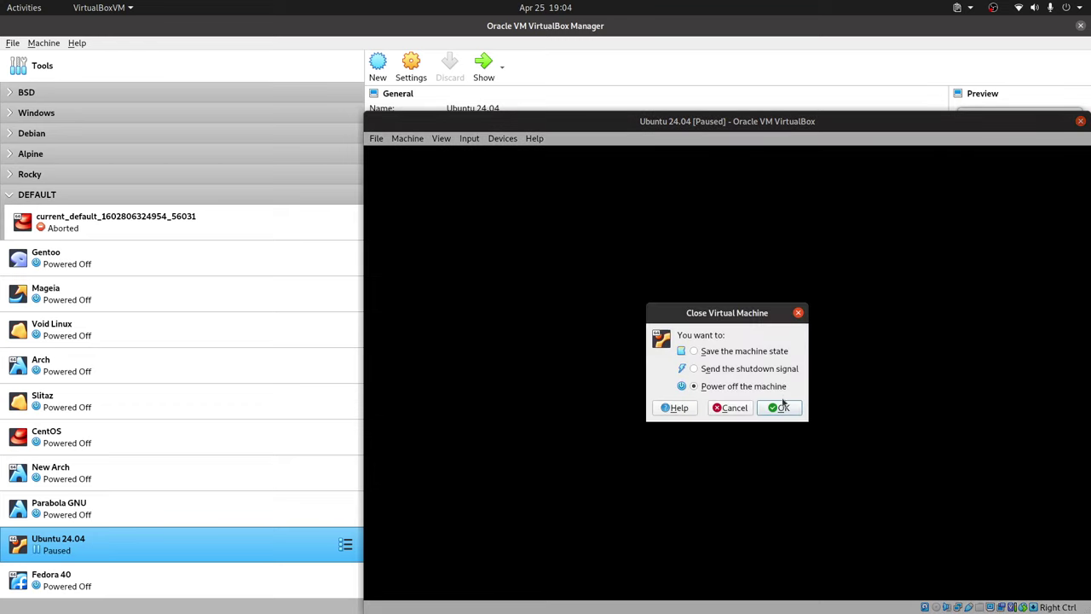
{"action": "key", "text": "Return"}
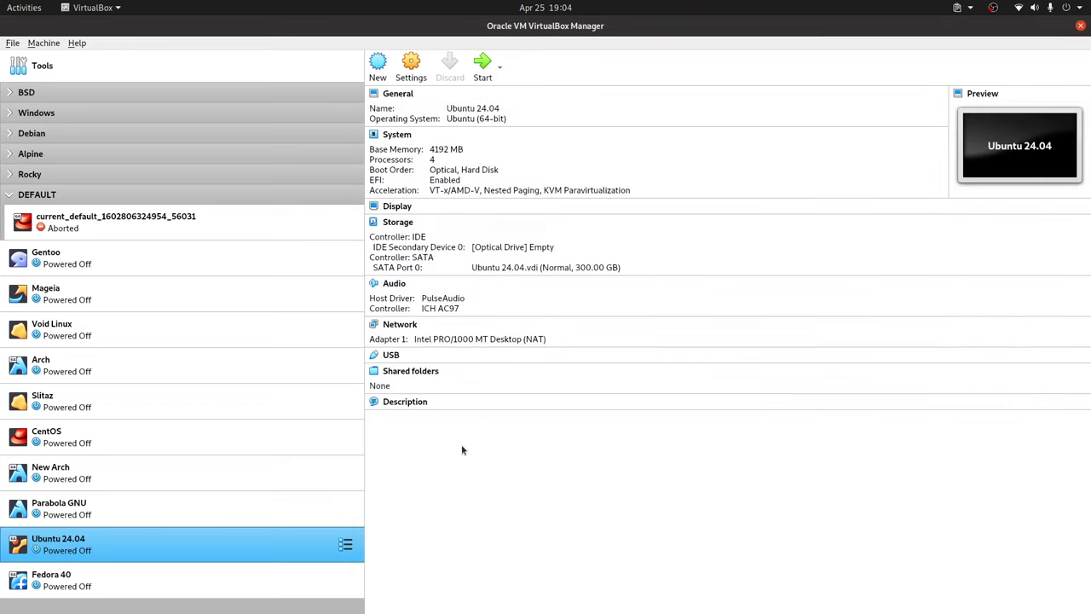
Restart Ubuntu 24.04 and dismiss the keyboard and mouse-integration notices.
{"action": "double_click", "coordinate": [239, 558]}
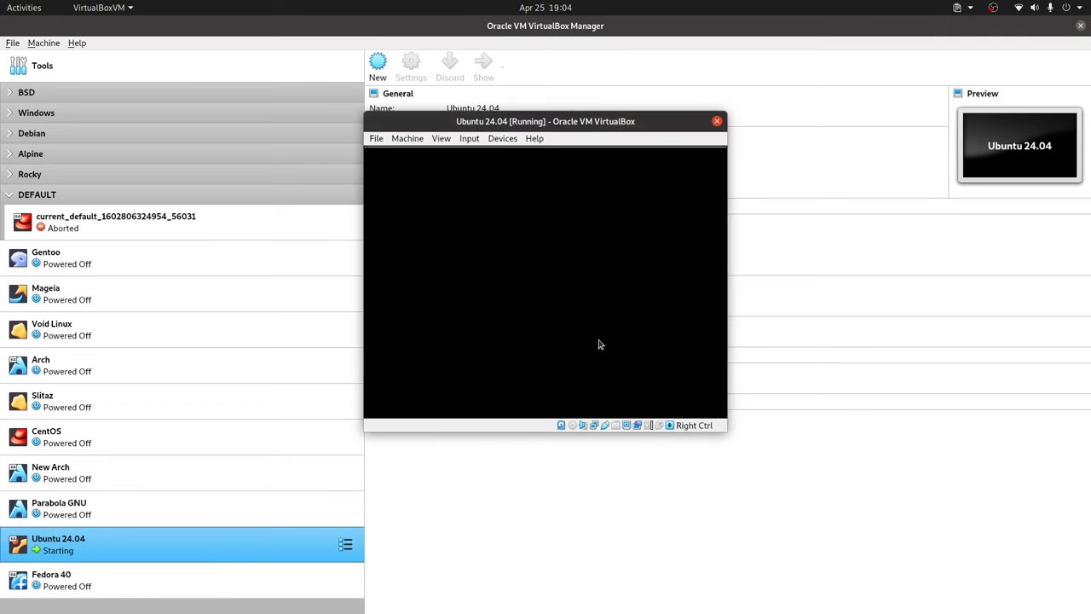
{"action": "left_click", "coordinate": [923, 158]}
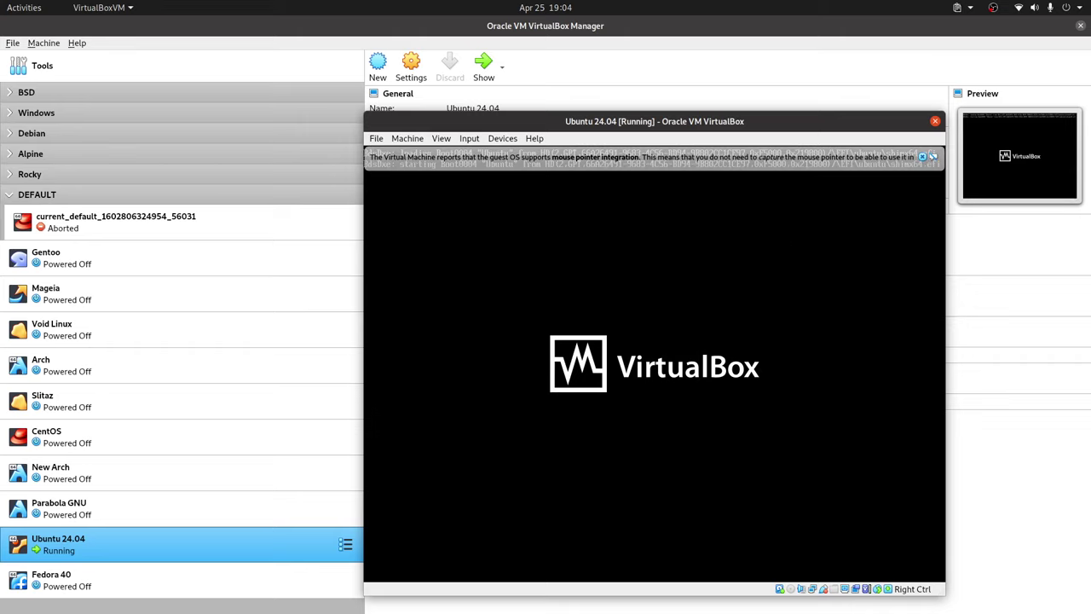
{"action": "left_click", "coordinate": [922, 157]}
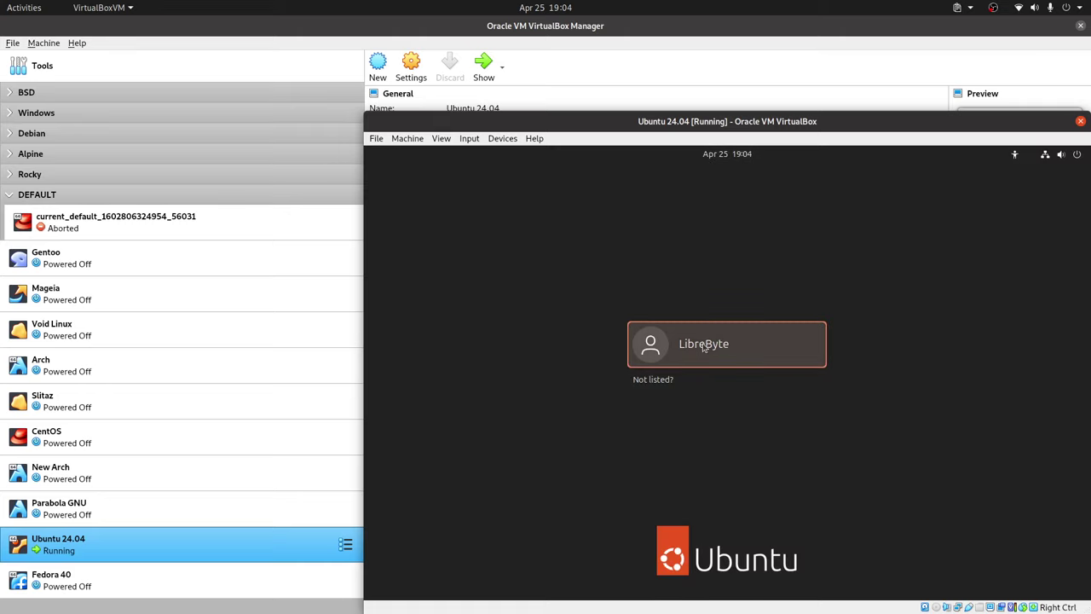
Log in to the user account with its password.
{"action": "left_click", "coordinate": [704, 348]}
{"action": "type", "text": "•••"}
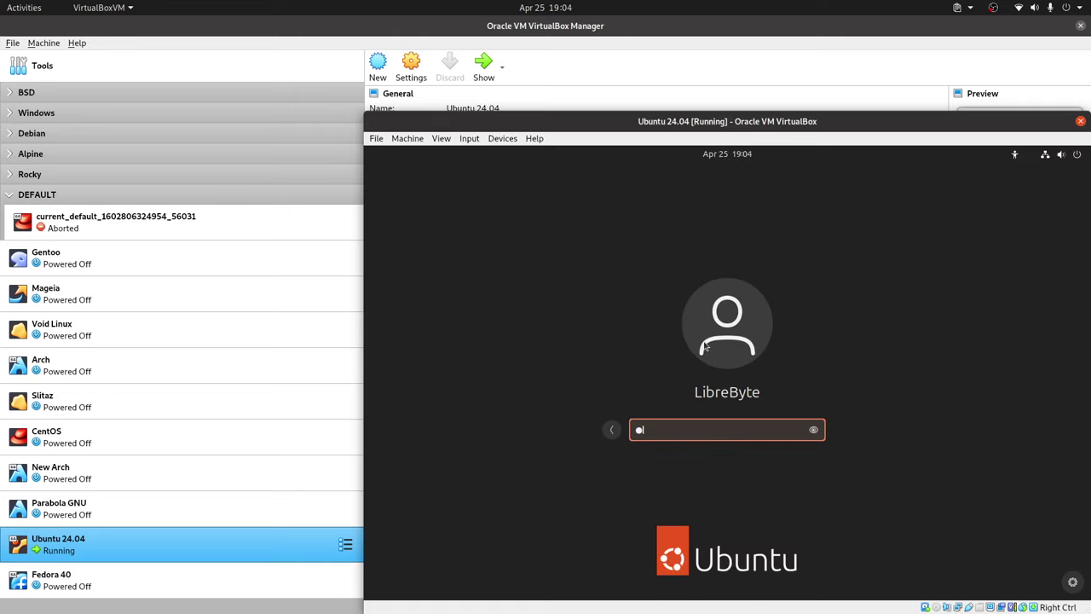
{"action": "key", "text": "Return"}
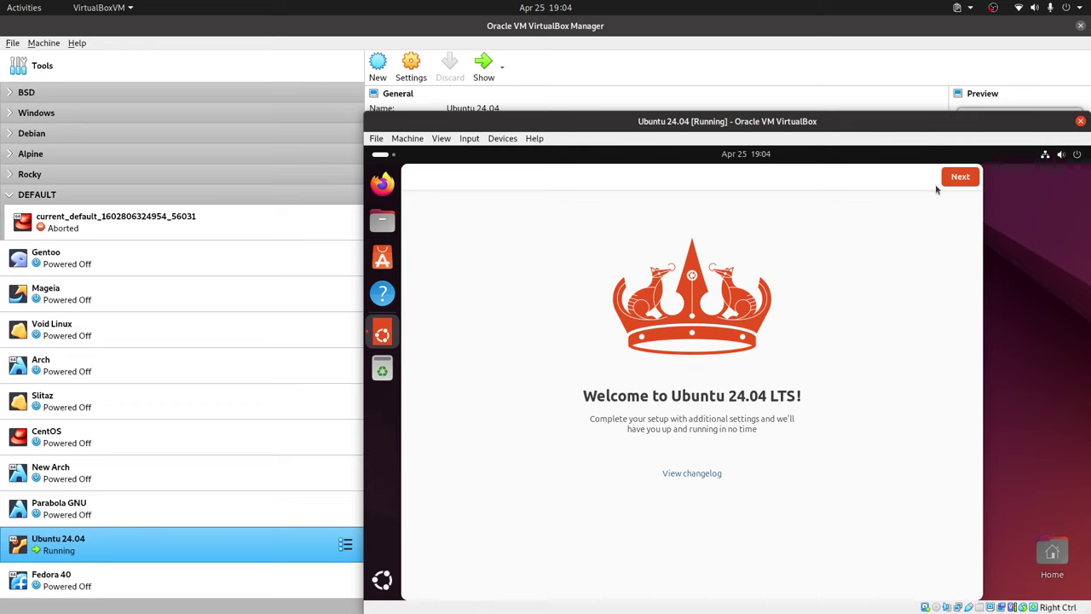
Skip the welcome and Ubuntu Pro pages, decline system-data sharing, and open App Center.
{"action": "left_click", "coordinate": [960, 177]}
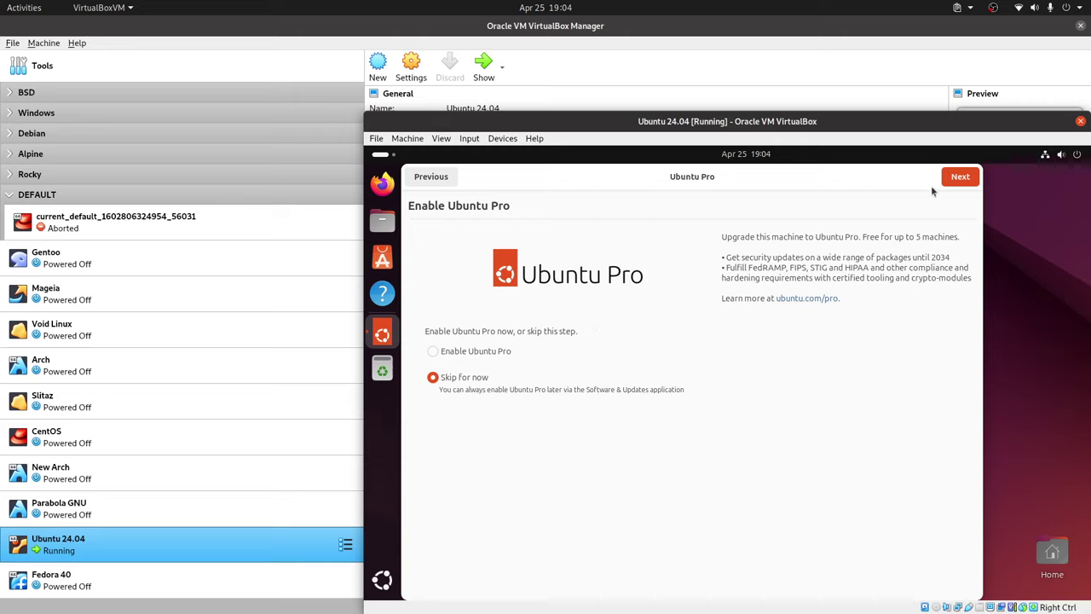
{"action": "left_click", "coordinate": [959, 176]}
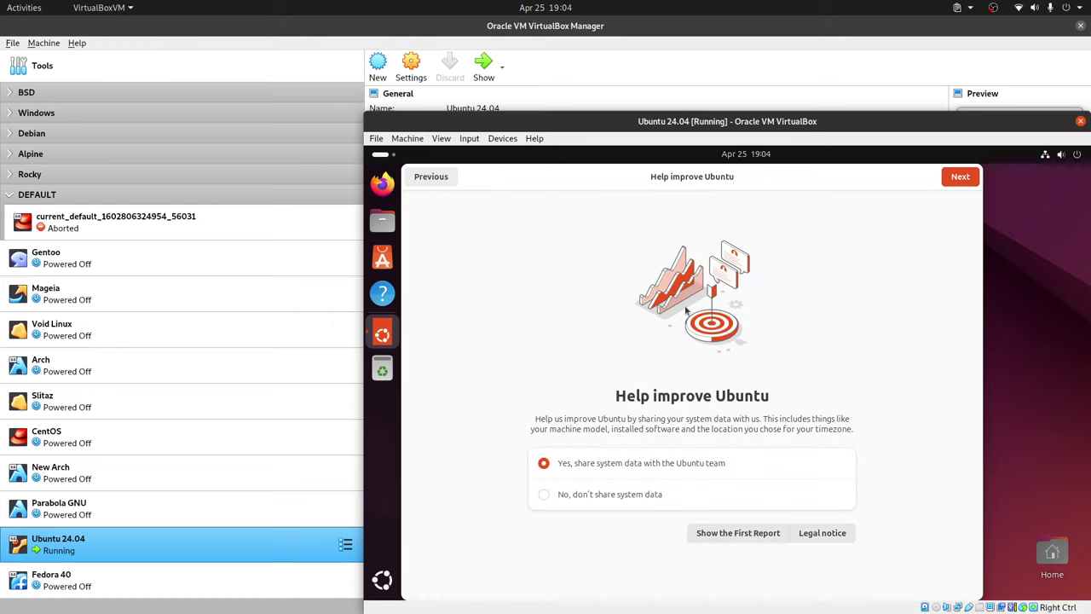
{"action": "left_click", "coordinate": [618, 498]}
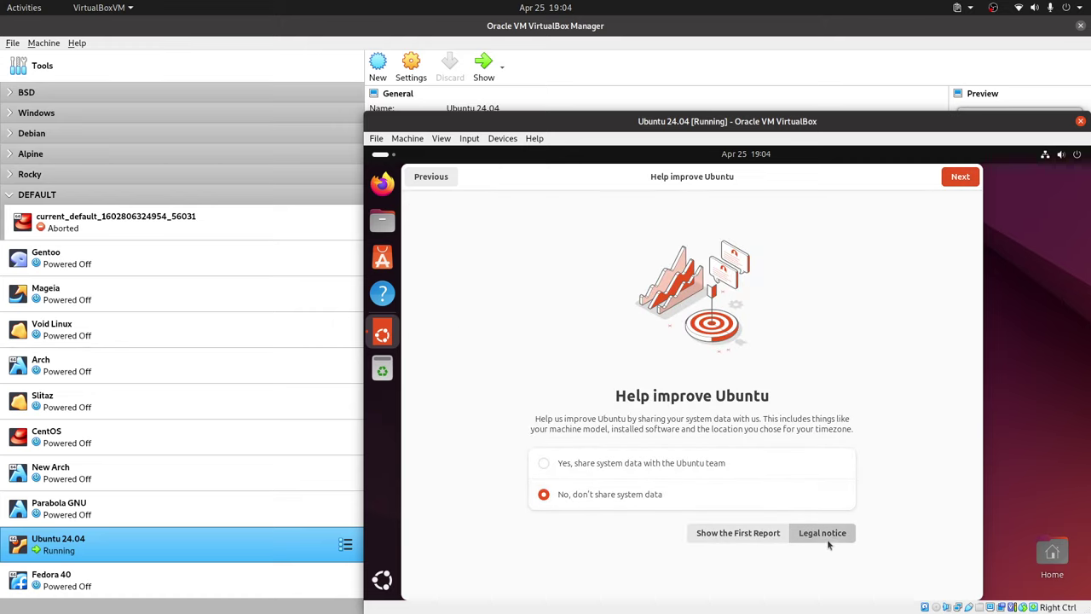
{"action": "left_click", "coordinate": [960, 179]}
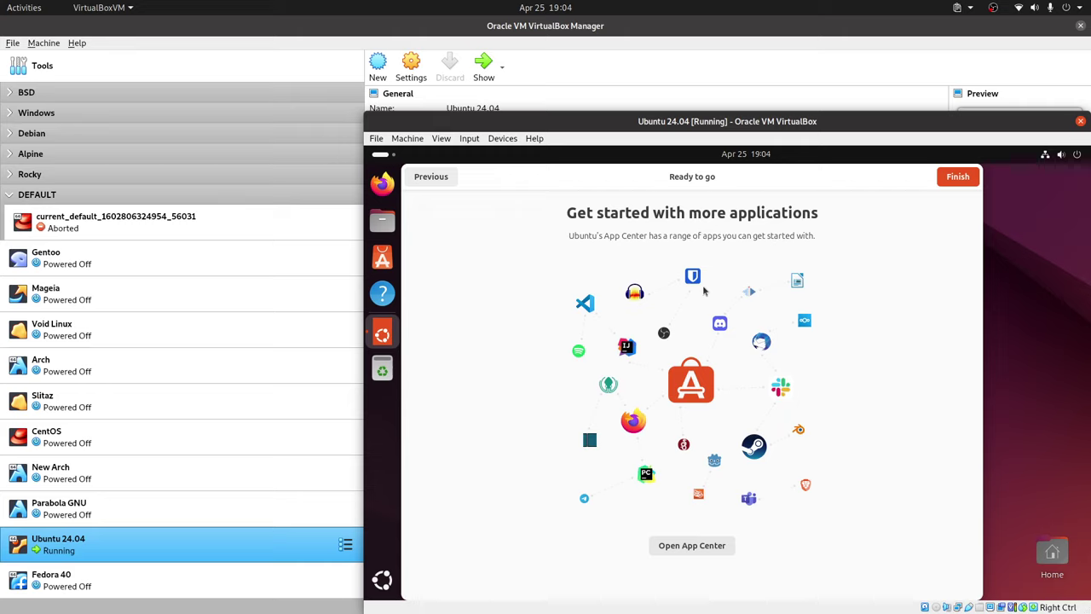
{"action": "left_click", "coordinate": [699, 546]}
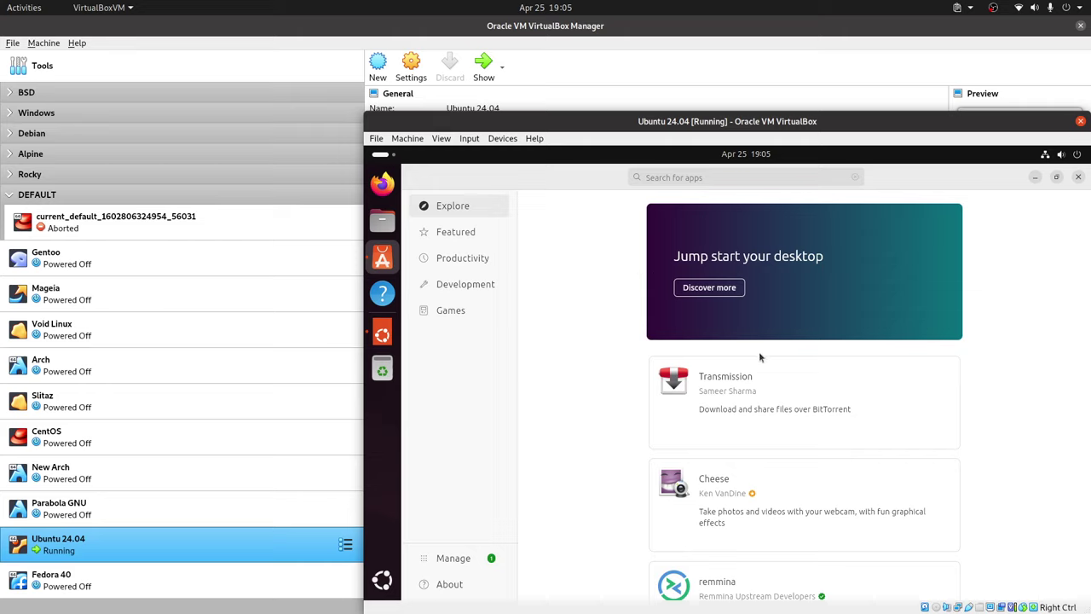
Open Transmission's page, check its release channels keeping latest/stable, and scroll its details.
{"action": "scroll", "coordinate": [761, 357], "scroll_direction": "down", "scroll_amount": 3}
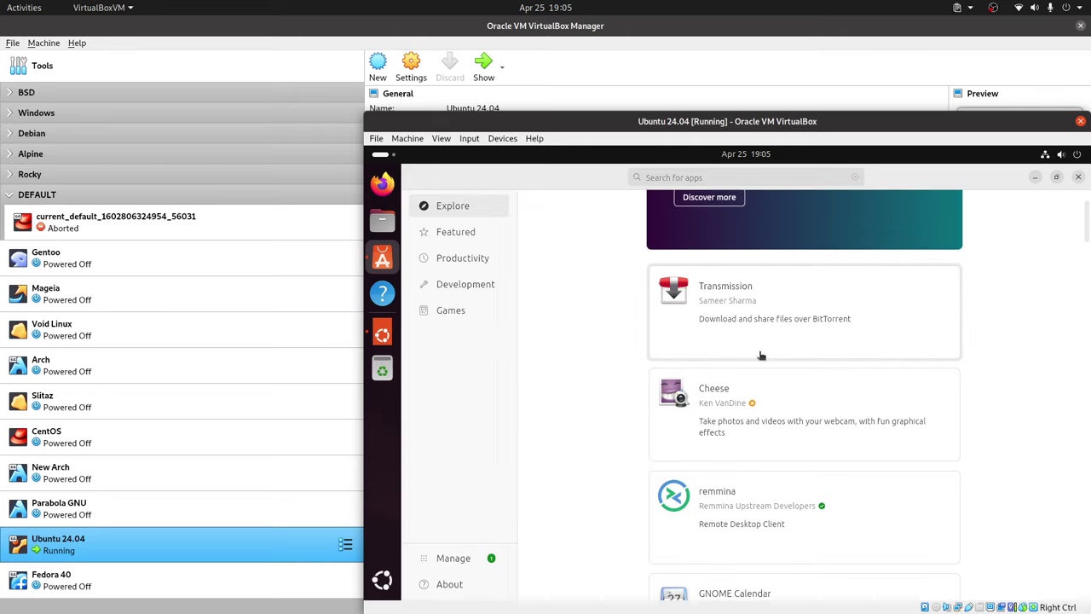
{"action": "scroll", "coordinate": [758, 355], "scroll_direction": "up", "scroll_amount": 1}
{"action": "left_click", "coordinate": [759, 355]}
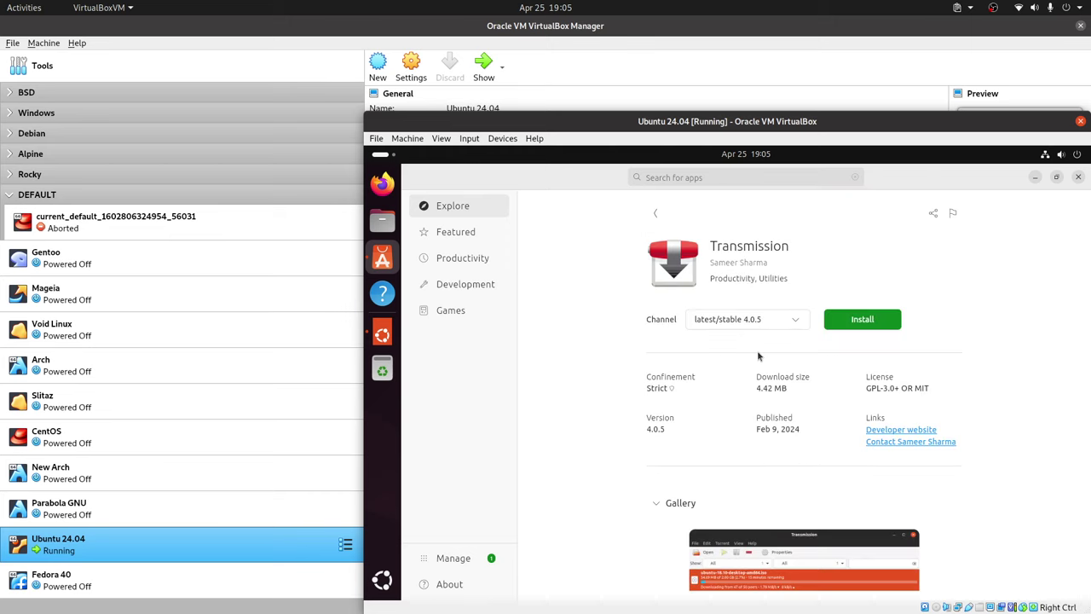
{"action": "left_click", "coordinate": [764, 320]}
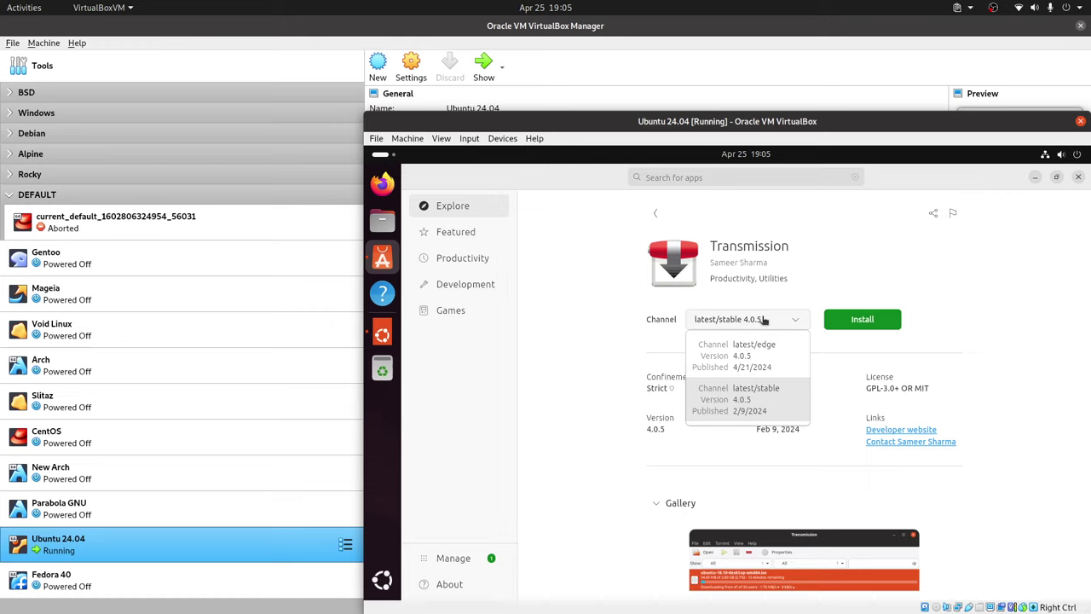
{"action": "left_click", "coordinate": [764, 320]}
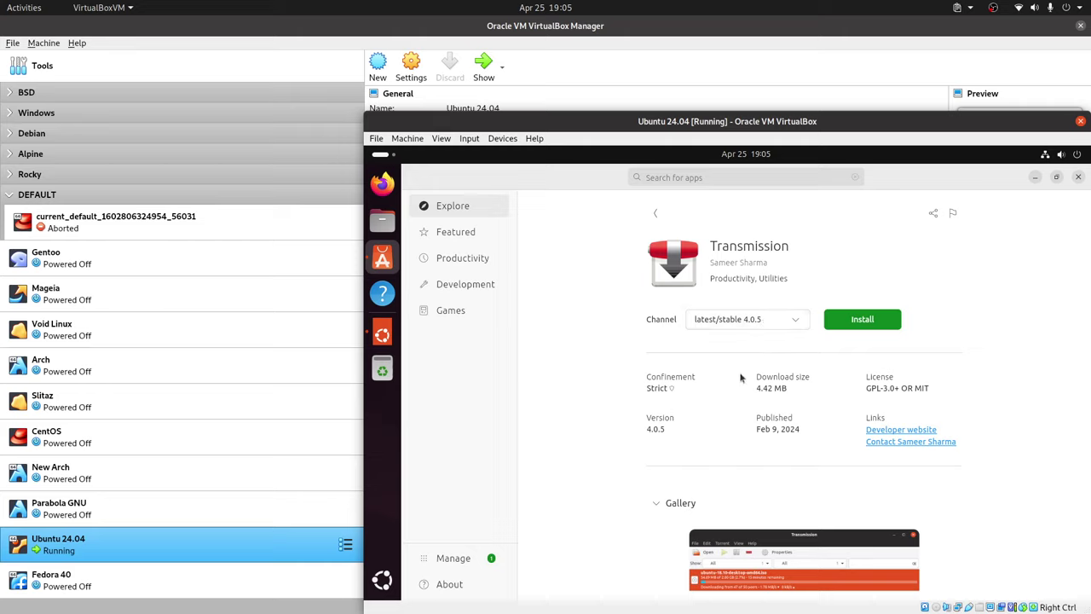
{"action": "scroll", "coordinate": [740, 381], "scroll_direction": "down", "scroll_amount": 1}
{"action": "scroll", "coordinate": [740, 380], "scroll_direction": "down", "scroll_amount": 1}
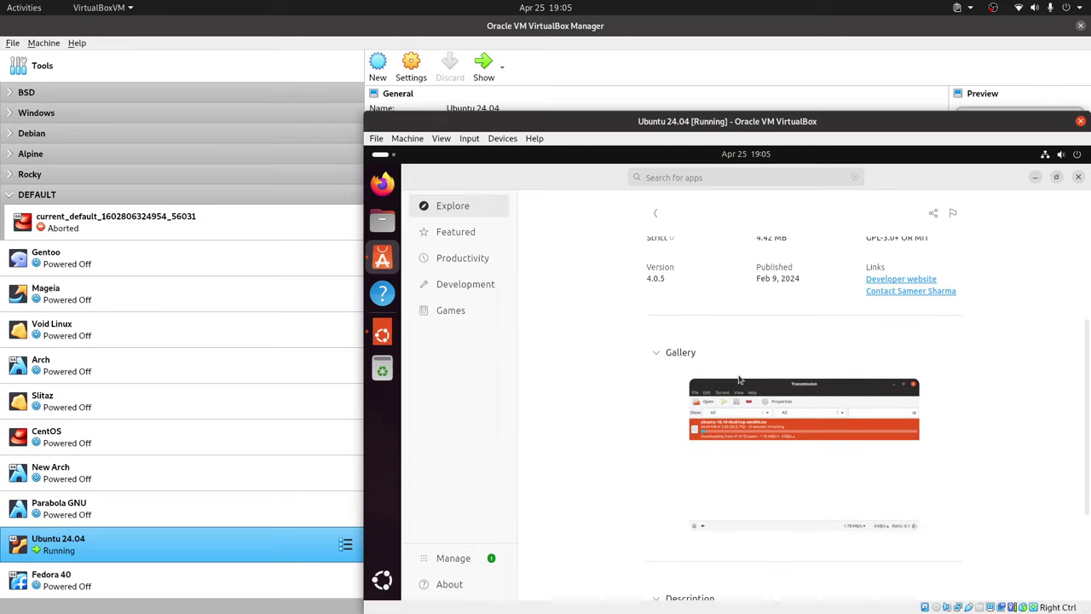
{"action": "scroll", "coordinate": [740, 381], "scroll_direction": "down", "scroll_amount": 1}
{"action": "scroll", "coordinate": [740, 380], "scroll_direction": "up", "scroll_amount": 1}
{"action": "scroll", "coordinate": [740, 381], "scroll_direction": "up", "scroll_amount": 3}
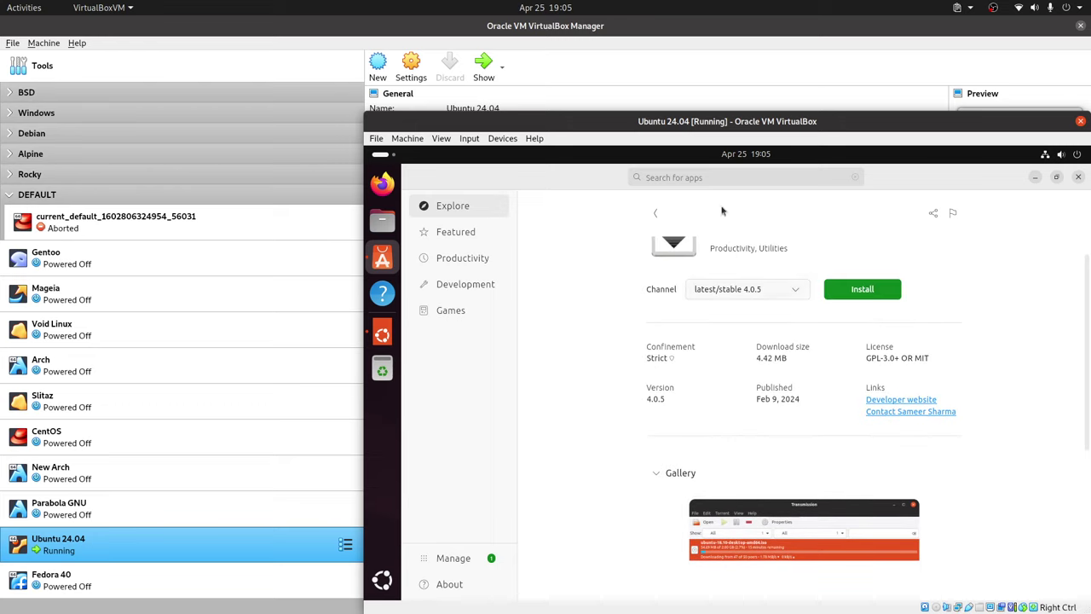
Search for Geany, toggle its description, then view the Manage page of updates.
{"action": "left_click", "coordinate": [686, 178]}
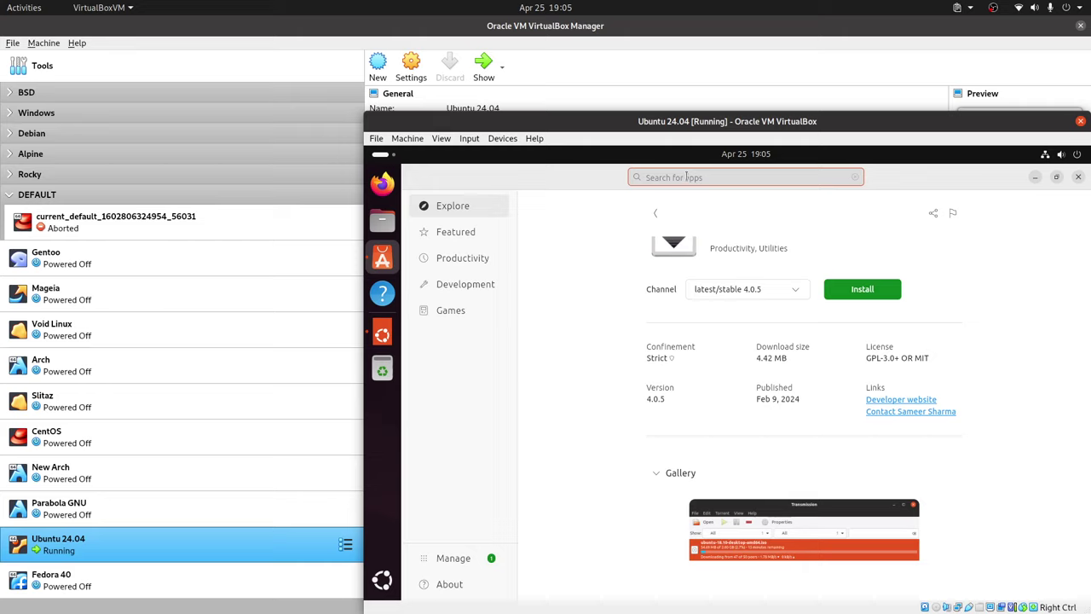
{"action": "type", "text": "gea"}
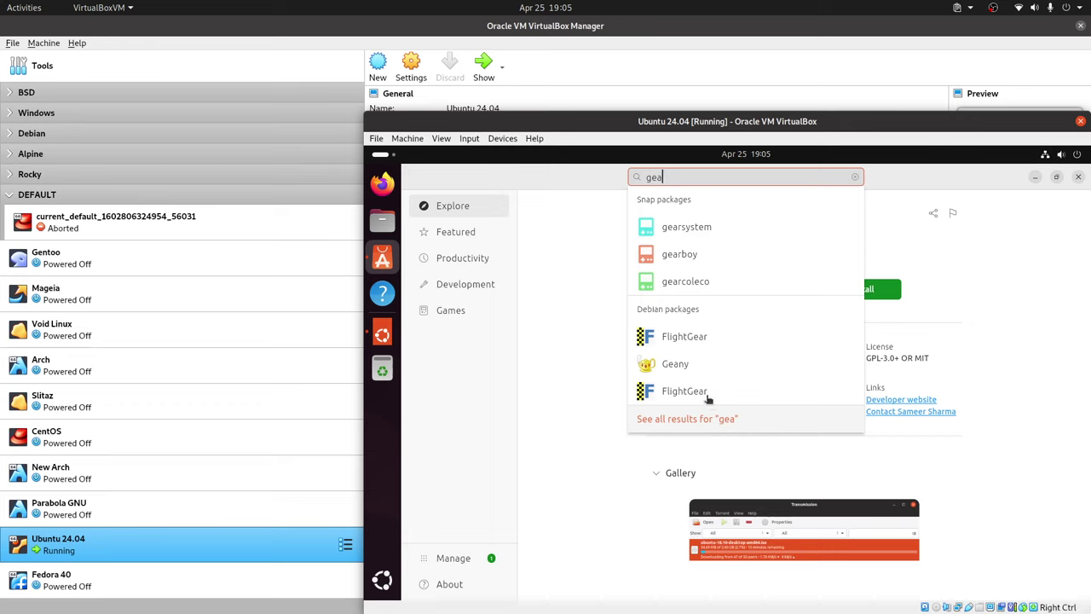
{"action": "left_click", "coordinate": [687, 365]}
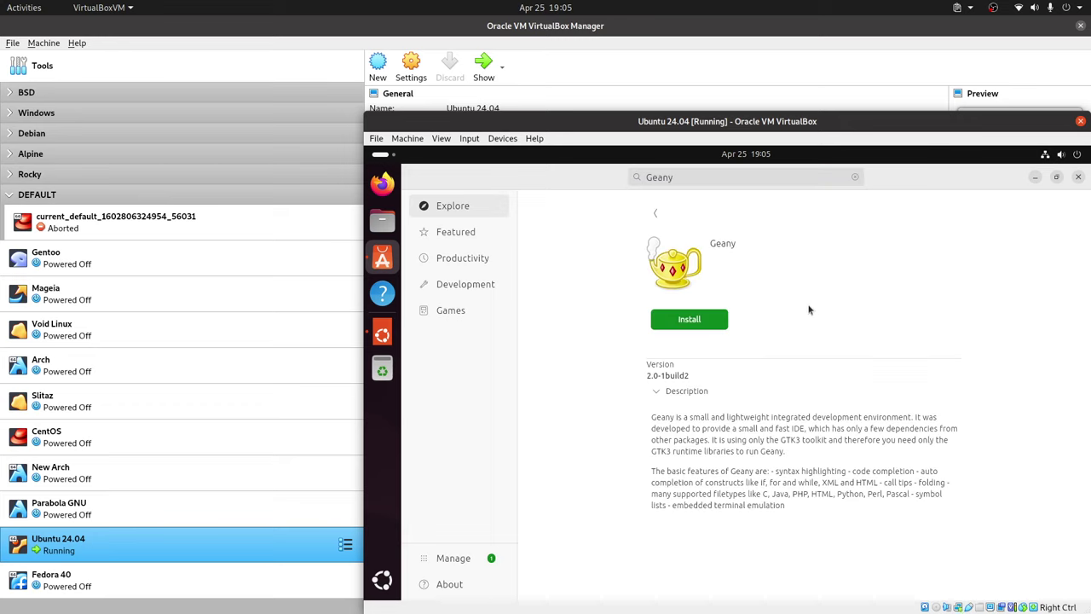
{"action": "left_click", "coordinate": [659, 393]}
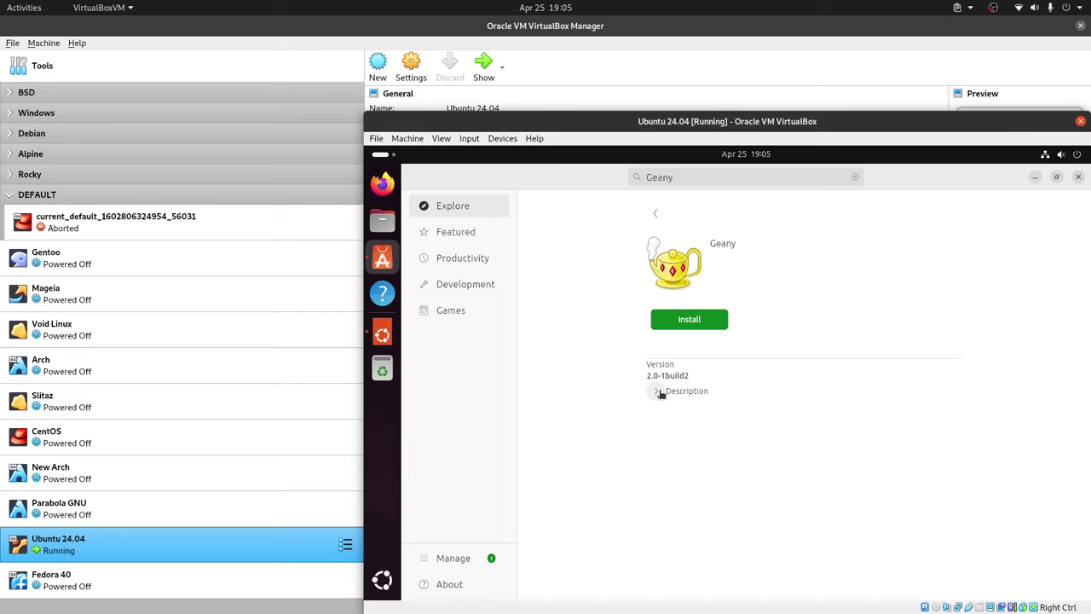
{"action": "left_click", "coordinate": [659, 392]}
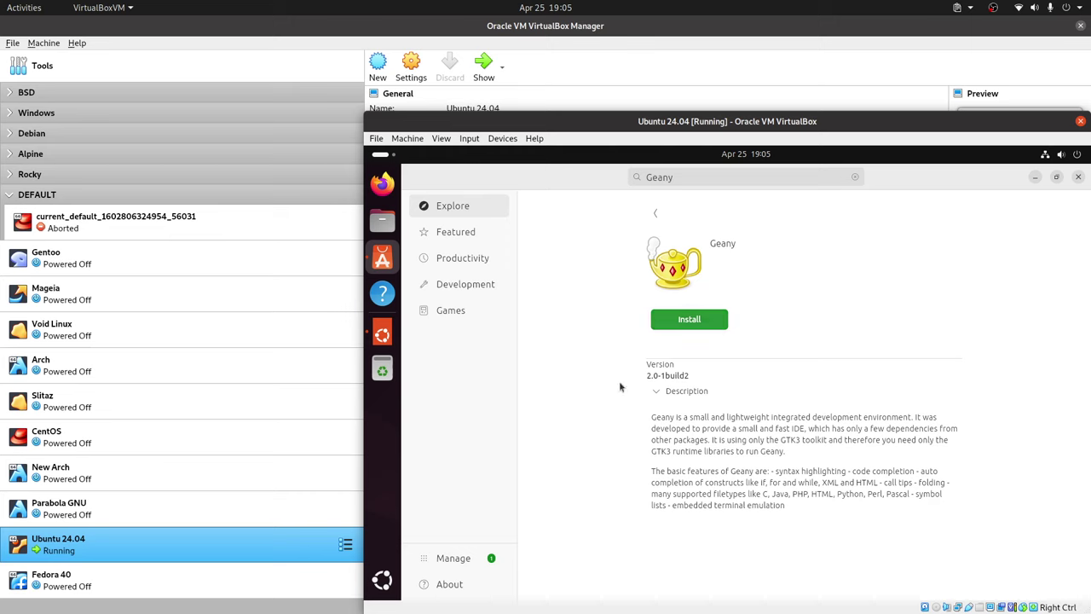
{"action": "left_click", "coordinate": [453, 557]}
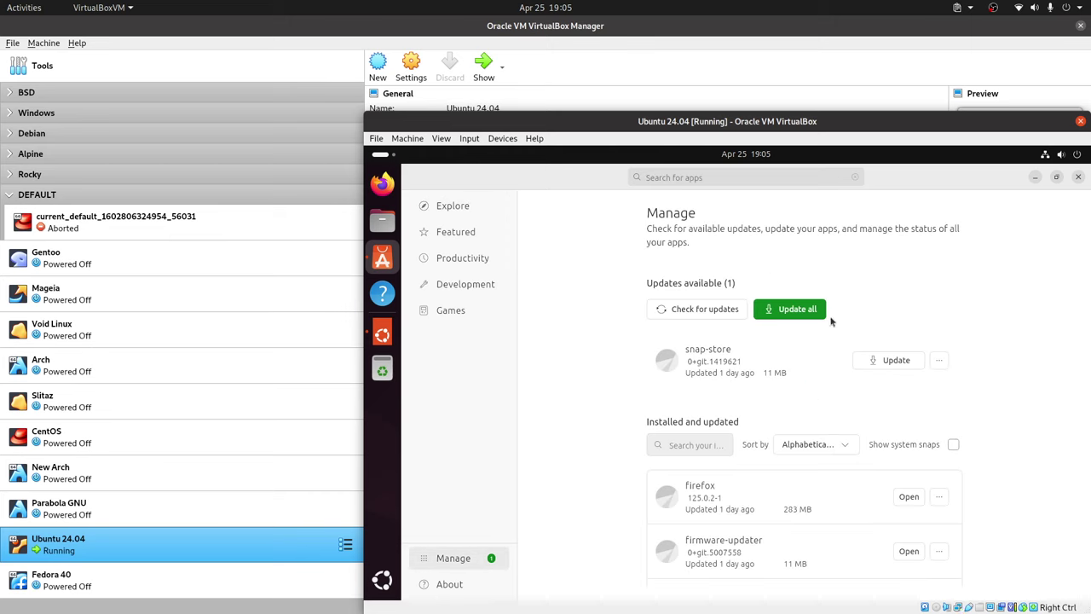
Browse App Center's Explore, Featured and Productivity pages, then minimize the window.
{"action": "scroll", "coordinate": [807, 371], "scroll_direction": "down", "scroll_amount": 1}
{"action": "scroll", "coordinate": [807, 371], "scroll_direction": "up", "scroll_amount": 1}
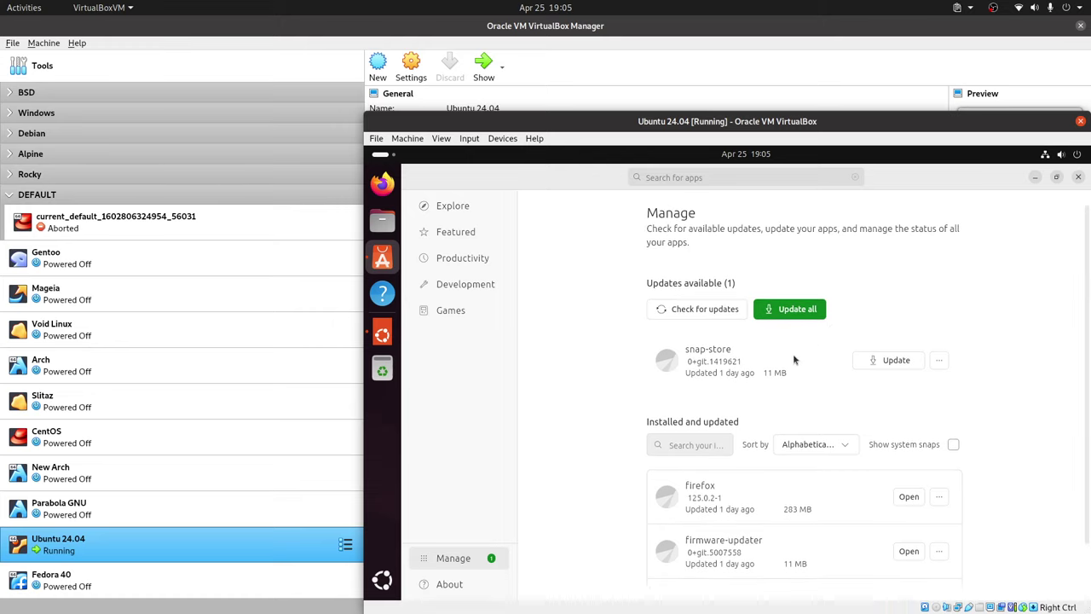
{"action": "scroll", "coordinate": [793, 354], "scroll_direction": "down", "scroll_amount": 2}
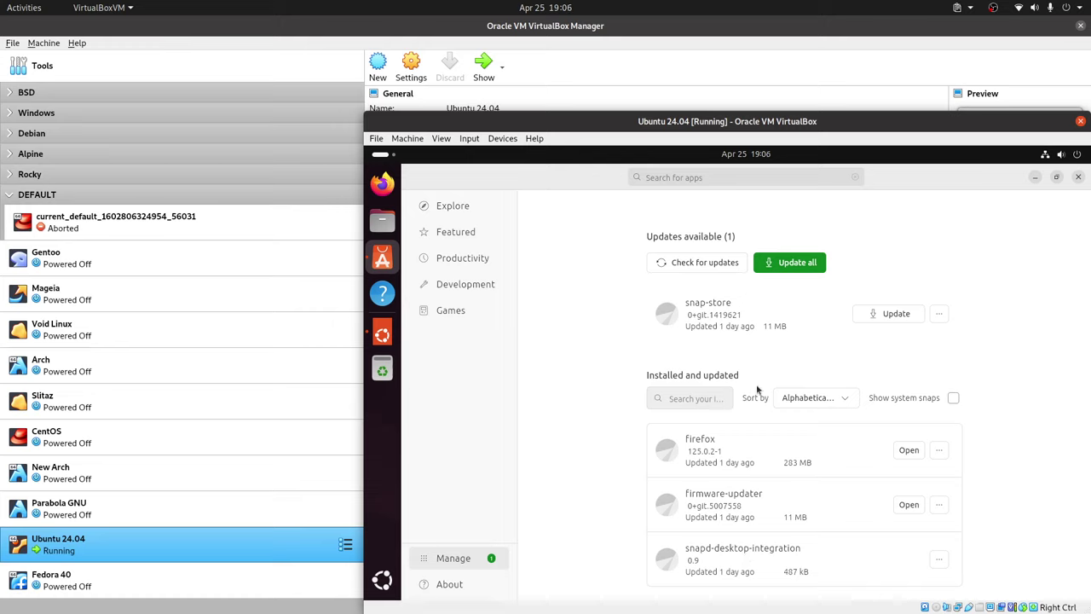
{"action": "left_click", "coordinate": [443, 211]}
{"action": "left_click", "coordinate": [460, 235]}
{"action": "left_click", "coordinate": [468, 256]}
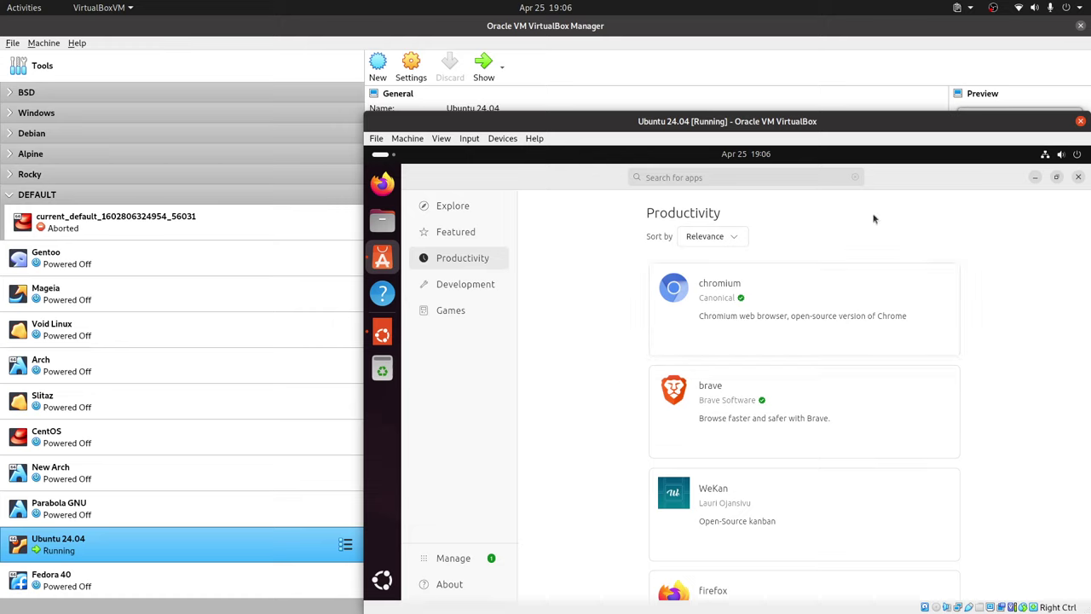
{"action": "left_click", "coordinate": [1037, 179]}
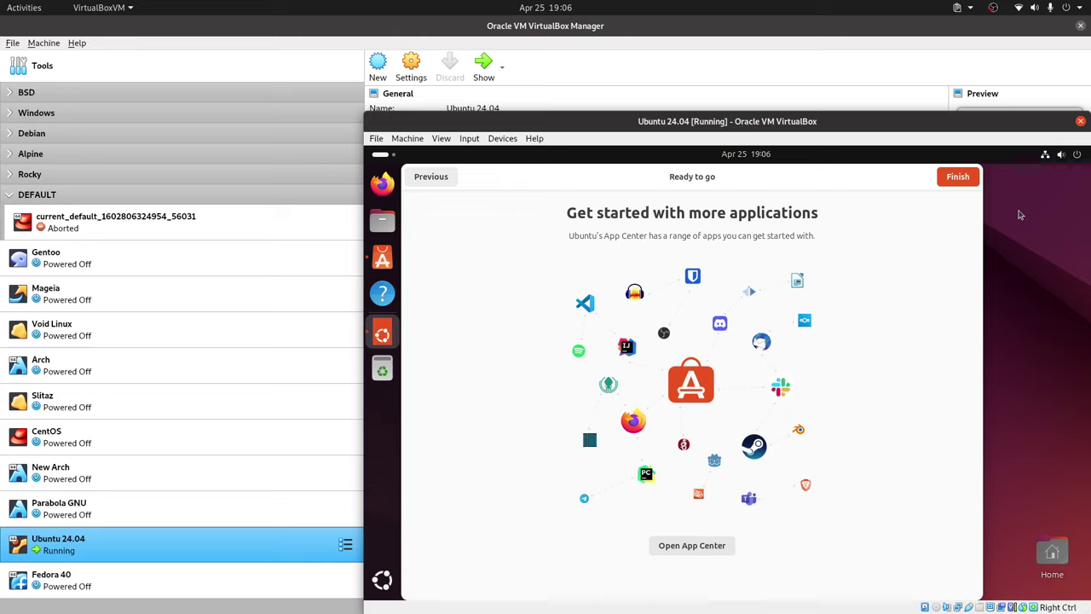
Open and close the top-bar calendar, then finish the Ready to go welcome dialog.
{"action": "left_click", "coordinate": [1048, 200]}
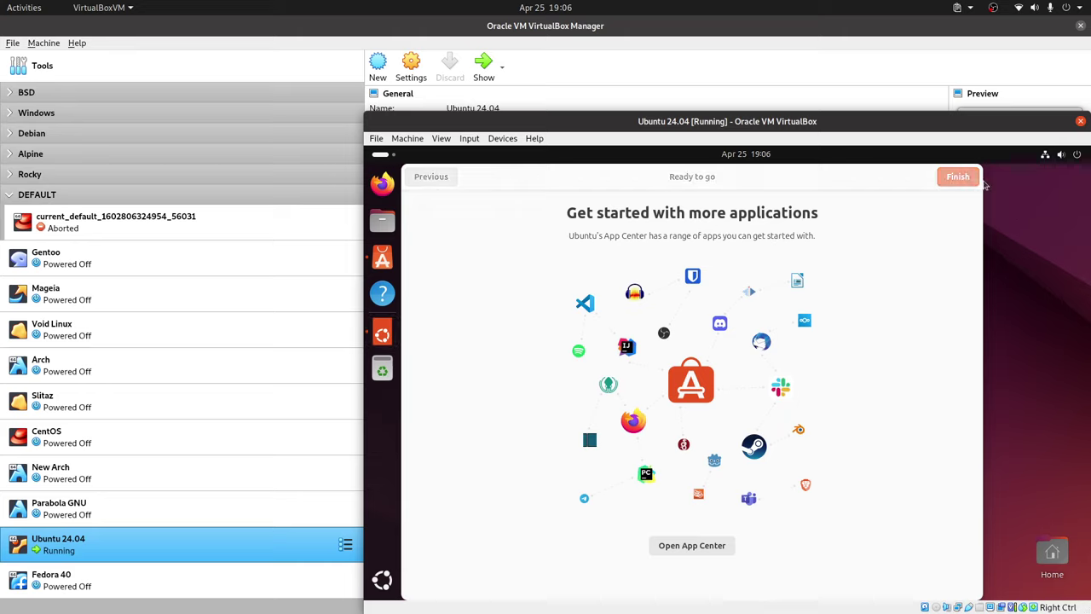
{"action": "left_click", "coordinate": [765, 160]}
{"action": "left_click", "coordinate": [767, 161]}
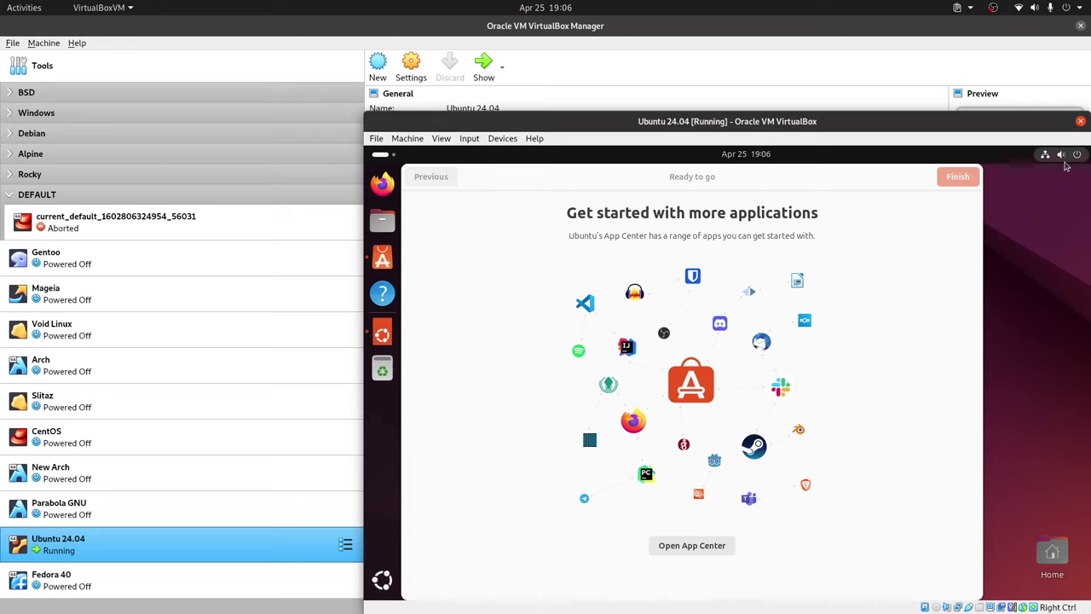
{"action": "left_click", "coordinate": [879, 181]}
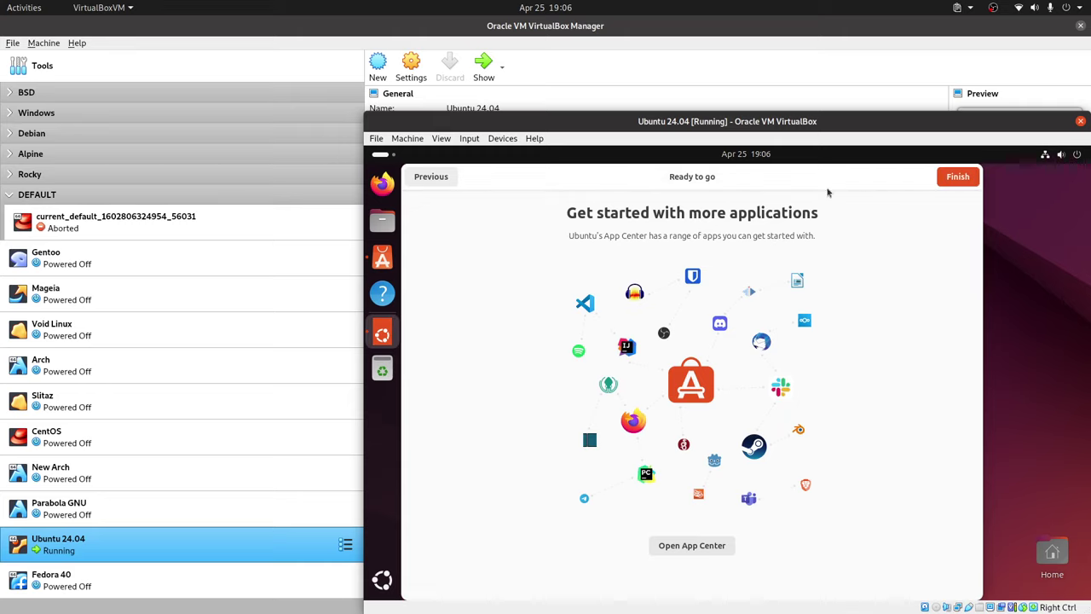
{"action": "left_click", "coordinate": [960, 179]}
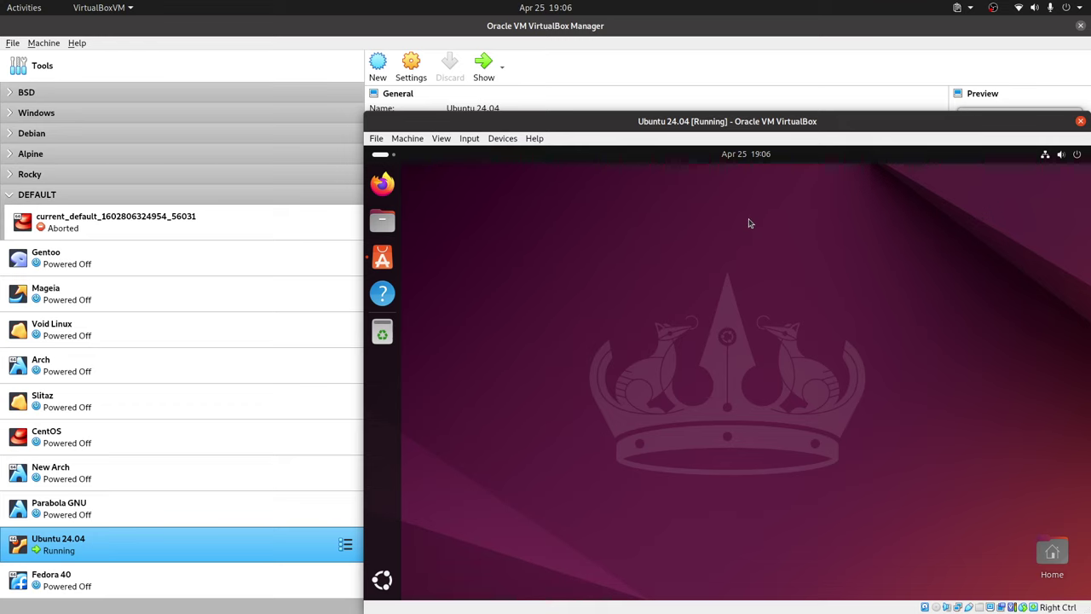
Search the Activities overview for 'display' and open the Displays settings.
{"action": "key", "text": "super"}
{"action": "type", "text": "dio"}
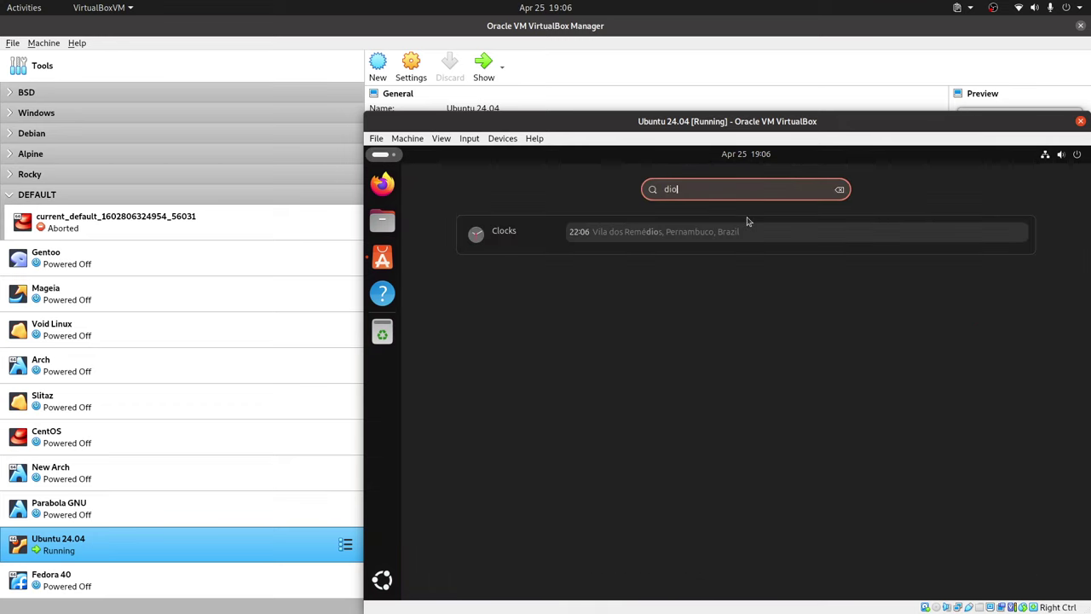
{"action": "key", "text": "BackSpace"}
{"action": "type", "text": "spall"}
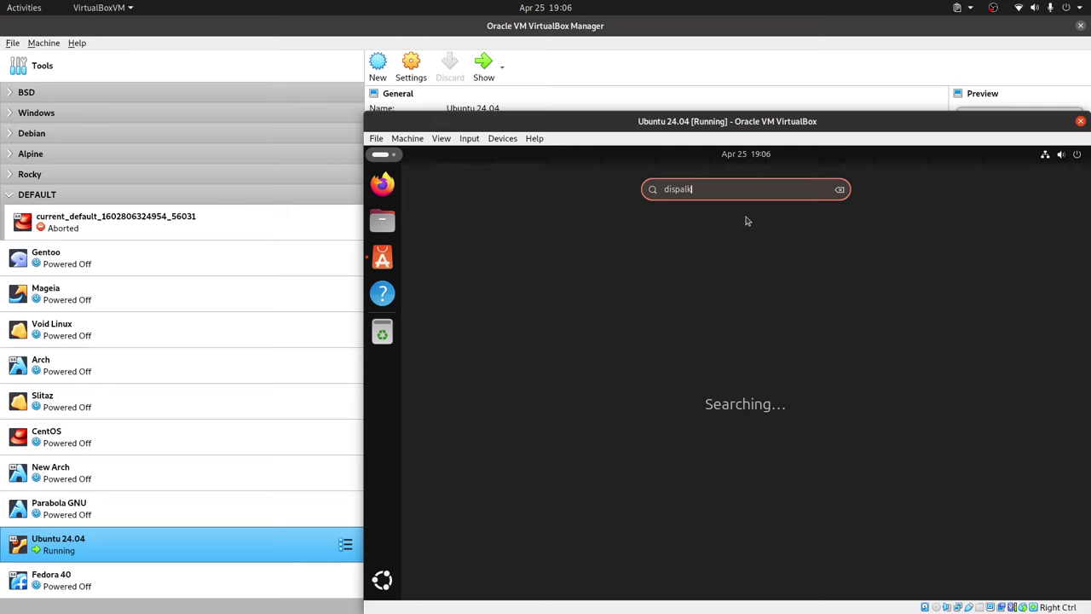
{"action": "type", "text": "lay"}
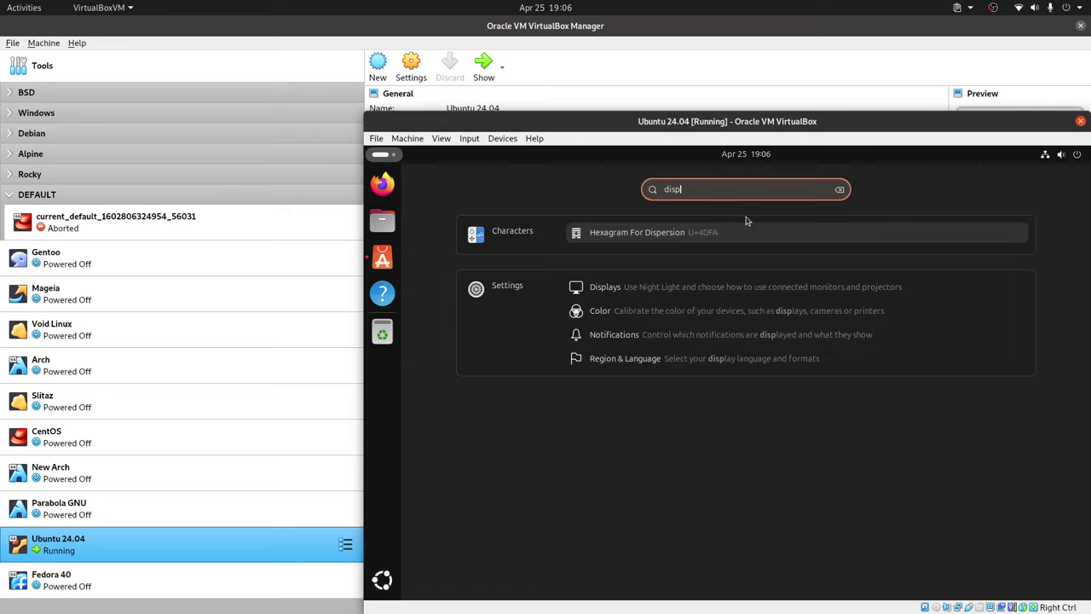
{"action": "left_click", "coordinate": [724, 241]}
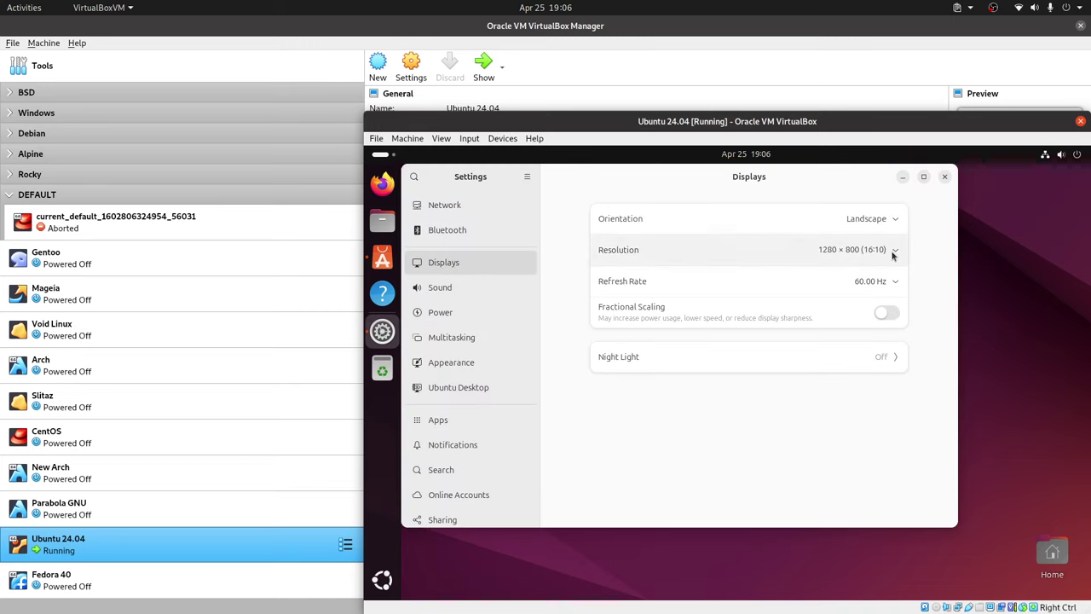
Set the resolution to 1920 × 1080 (16:9), keep the changes, and close Settings.
{"action": "left_click", "coordinate": [893, 251]}
{"action": "scroll", "coordinate": [895, 393], "scroll_direction": "up", "scroll_amount": 3}
{"action": "scroll", "coordinate": [901, 385], "scroll_direction": "up", "scroll_amount": 1}
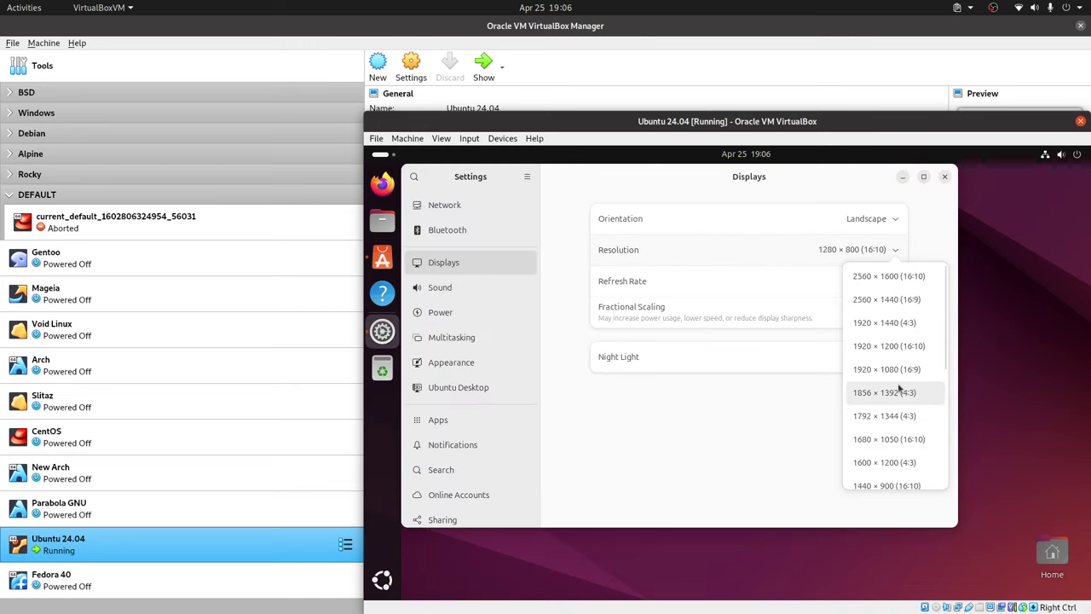
{"action": "left_click", "coordinate": [904, 366]}
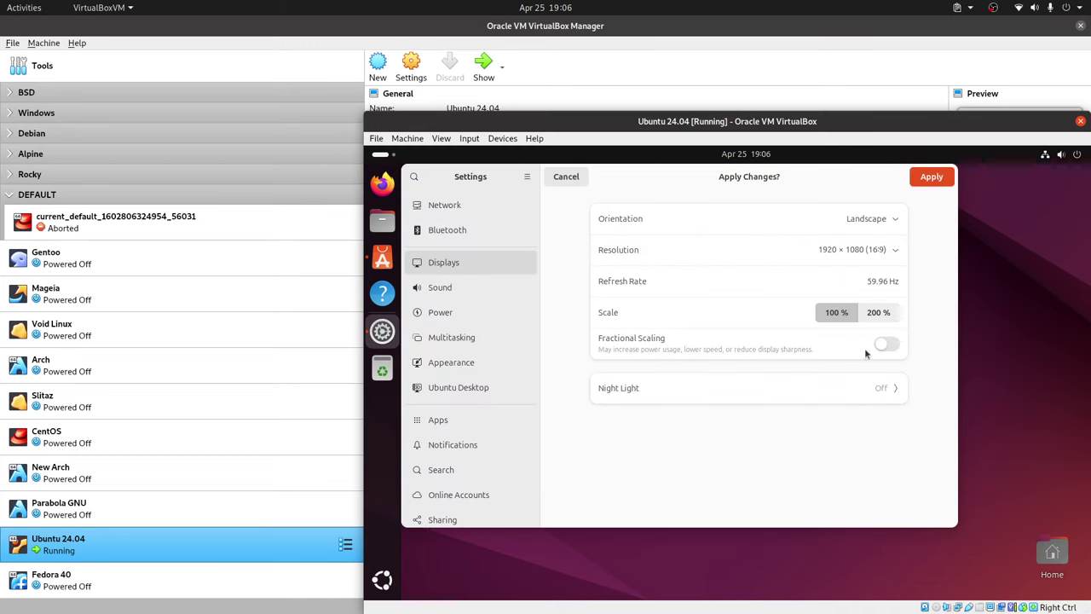
{"action": "left_click", "coordinate": [931, 178]}
{"action": "left_click", "coordinate": [584, 397]}
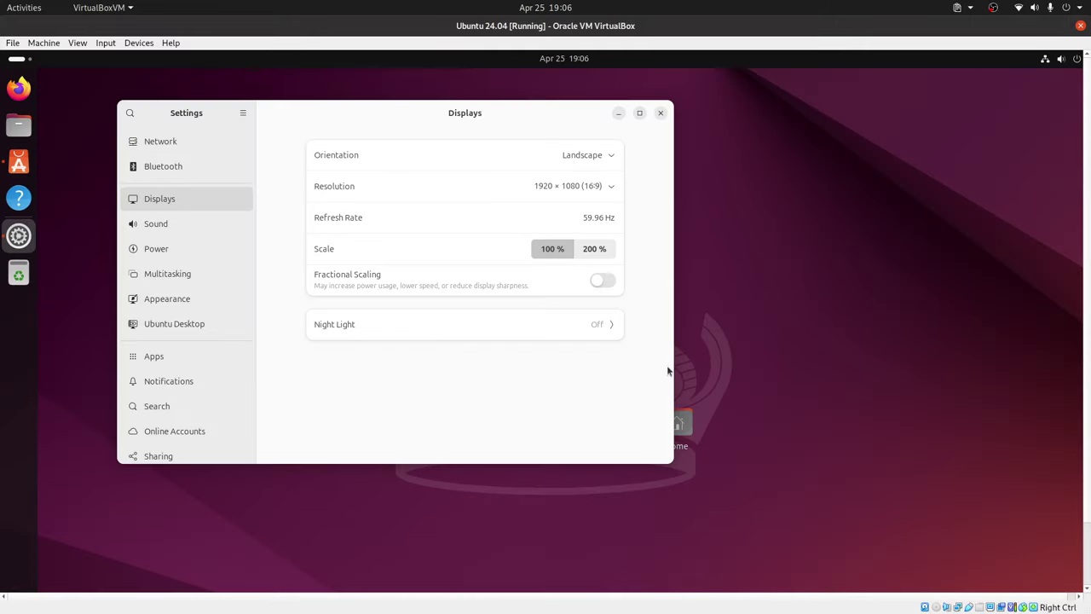
{"action": "left_click", "coordinate": [660, 113]}
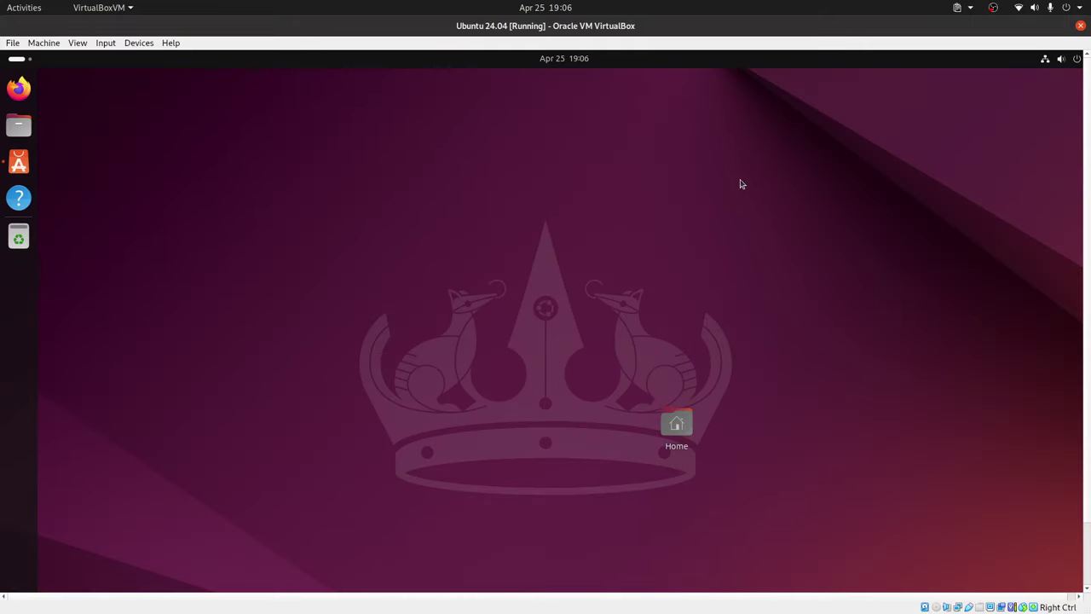
Switch the VM to full-screen mode with Host+F.
{"action": "key", "text": "Control_R+f"}
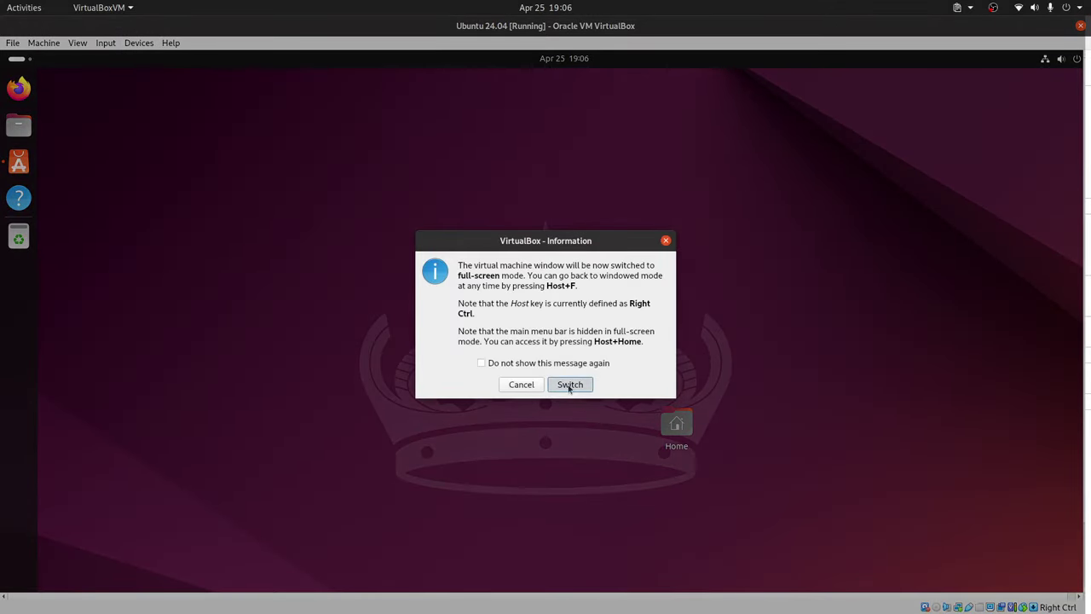
{"action": "left_click", "coordinate": [569, 384]}
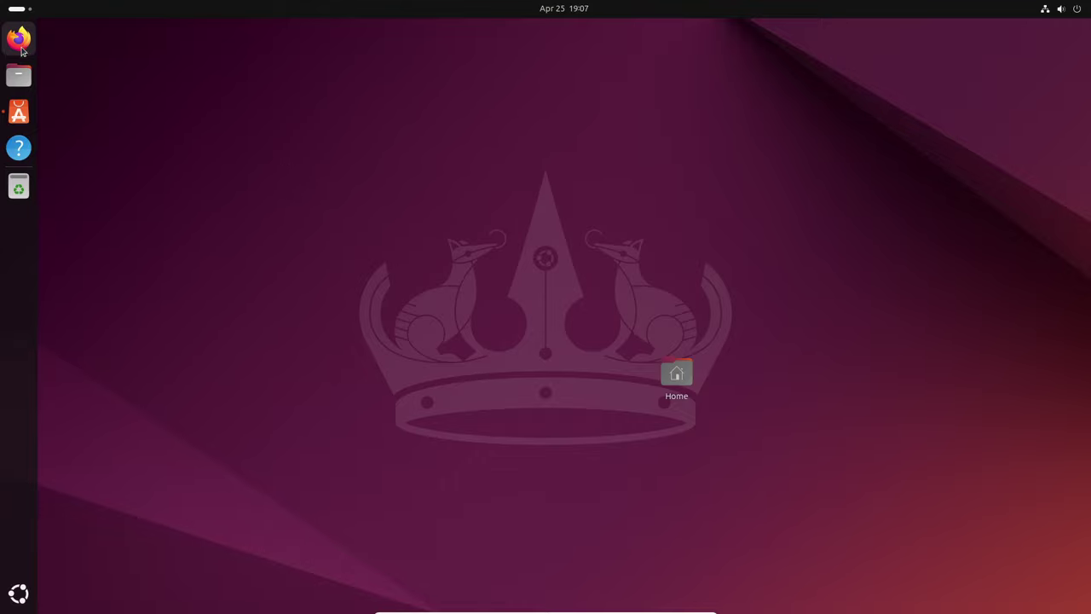
{"action": "right_click", "coordinate": [24, 114]}
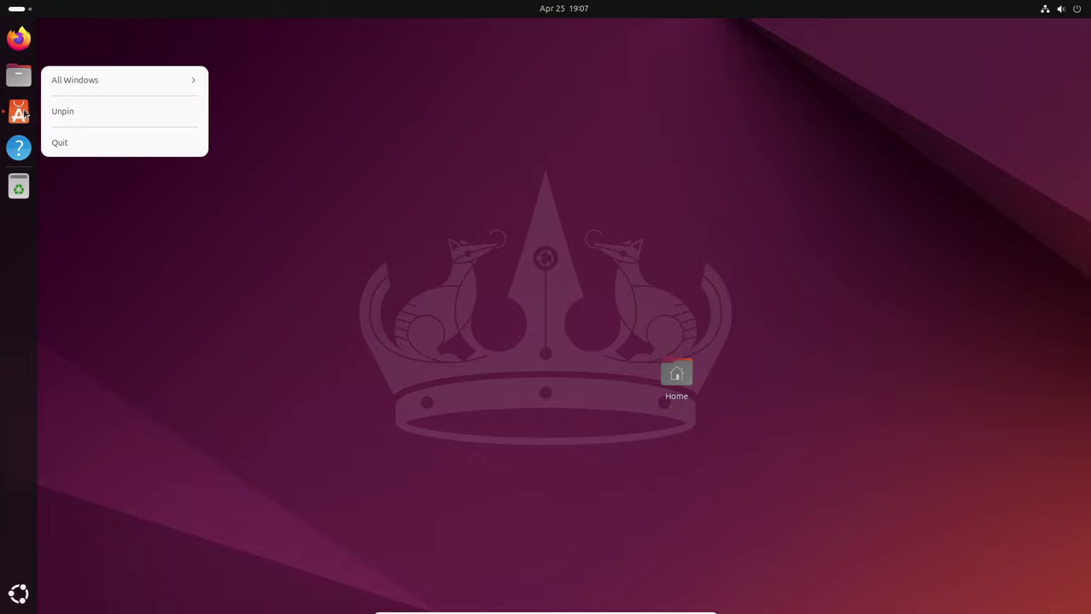
{"action": "left_click", "coordinate": [83, 151]}
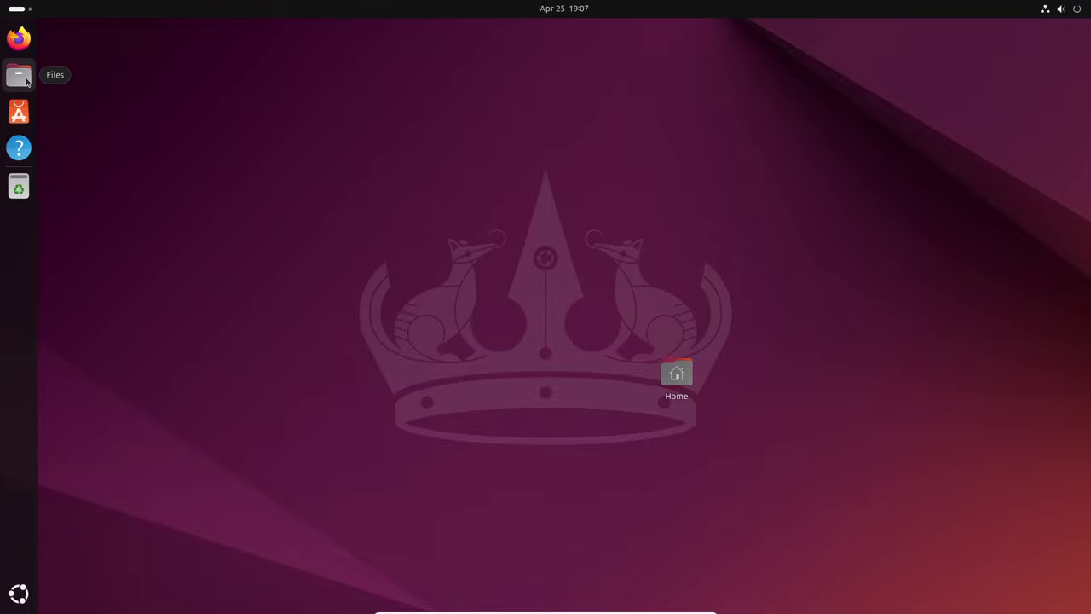
{"action": "left_click", "coordinate": [24, 78]}
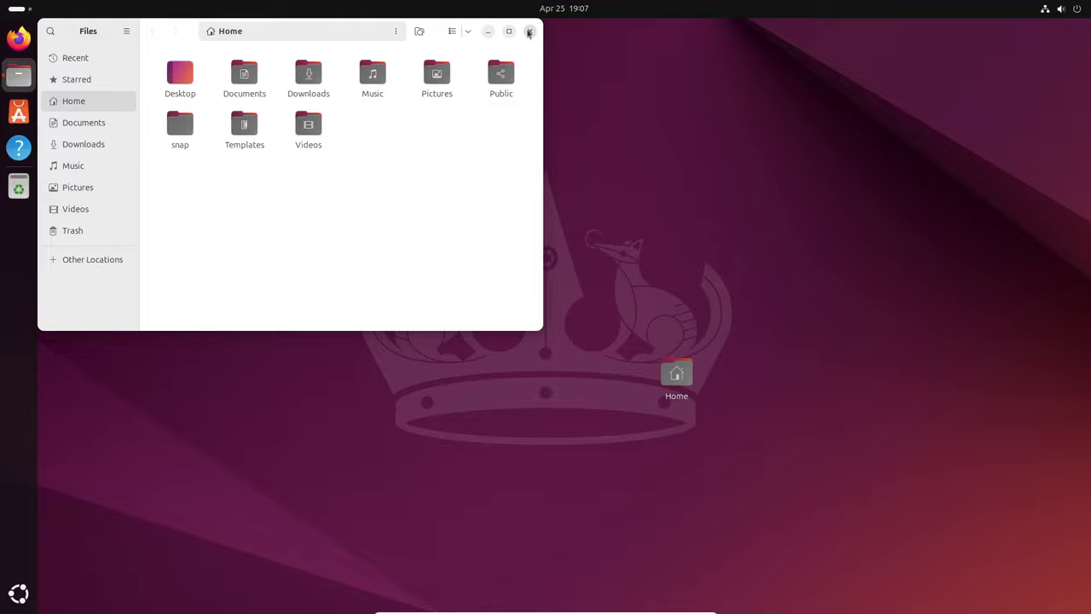
{"action": "left_click", "coordinate": [528, 33]}
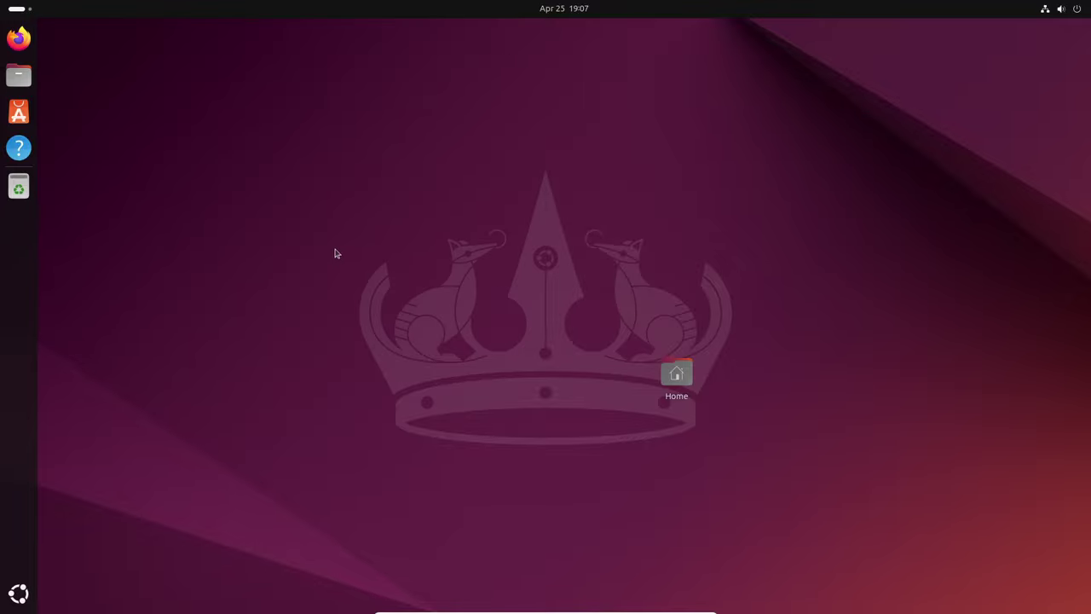
{"action": "key", "text": "super"}
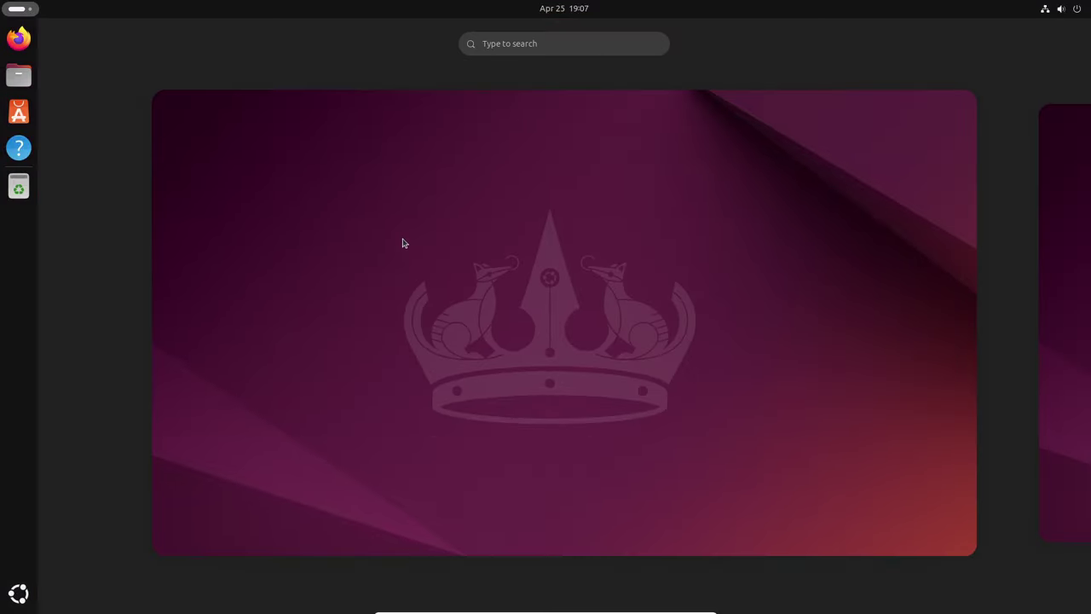
{"action": "type", "text": "abou"}
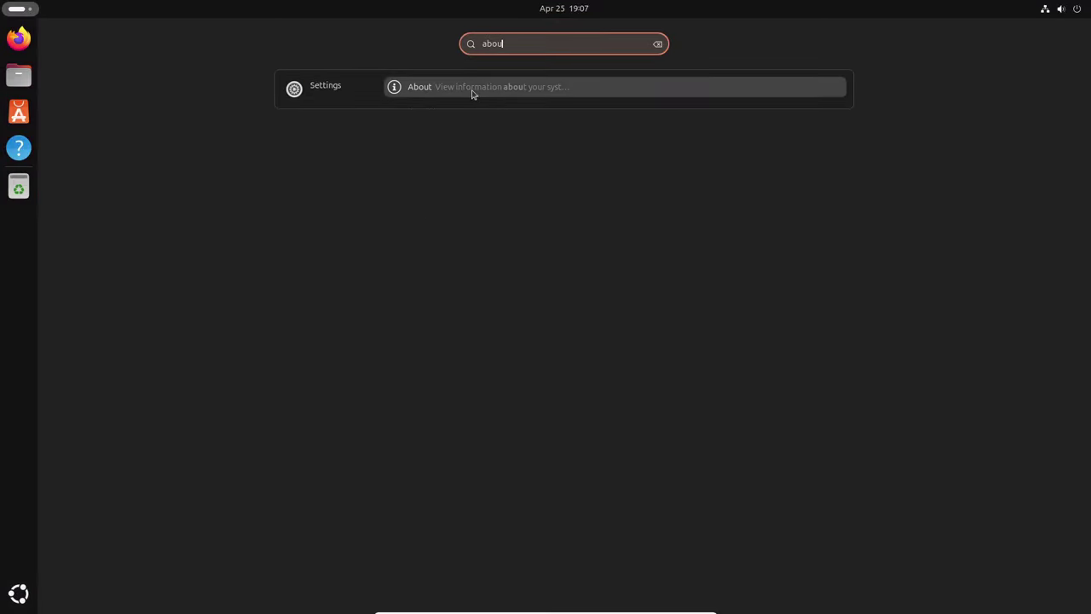
{"action": "left_click", "coordinate": [473, 90]}
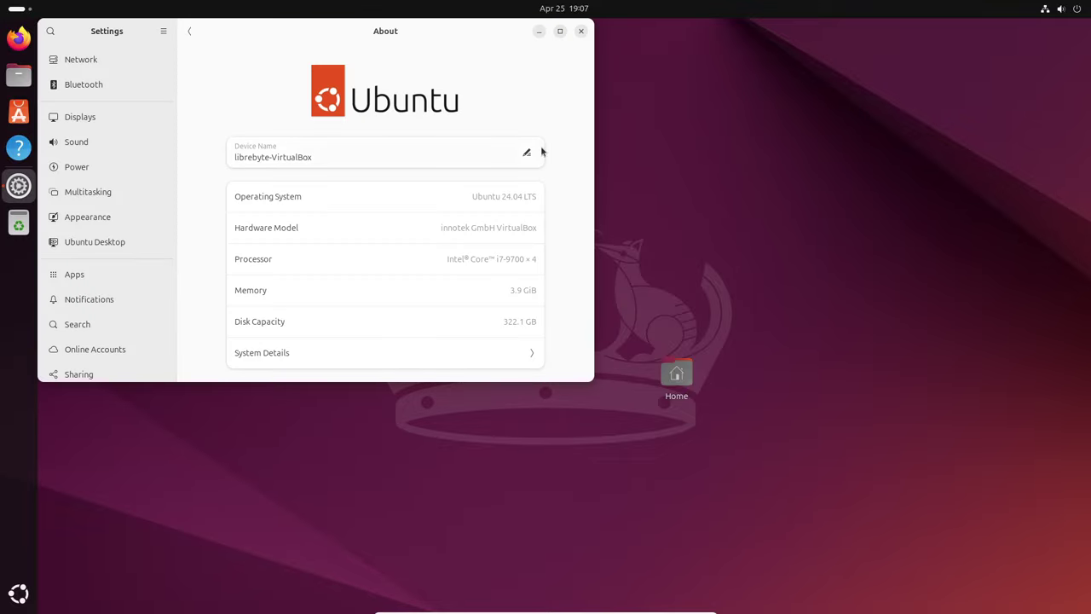
{"action": "left_click_drag", "start_coordinate": [435, 31], "coordinate": [534, 35]}
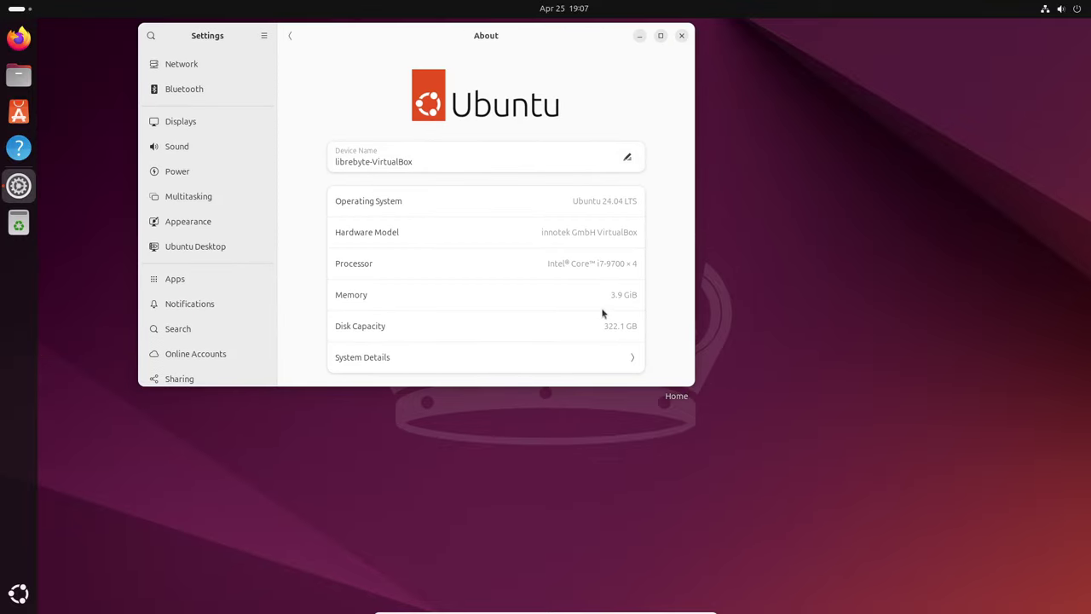
{"action": "scroll", "coordinate": [234, 312], "scroll_direction": "down", "scroll_amount": 1}
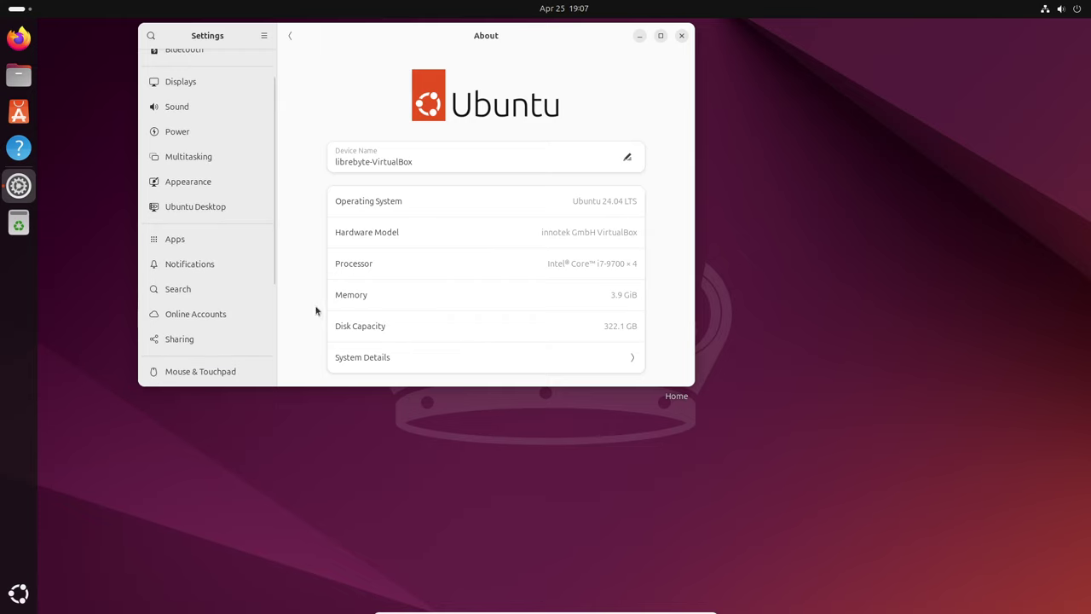
{"action": "left_click", "coordinate": [616, 358]}
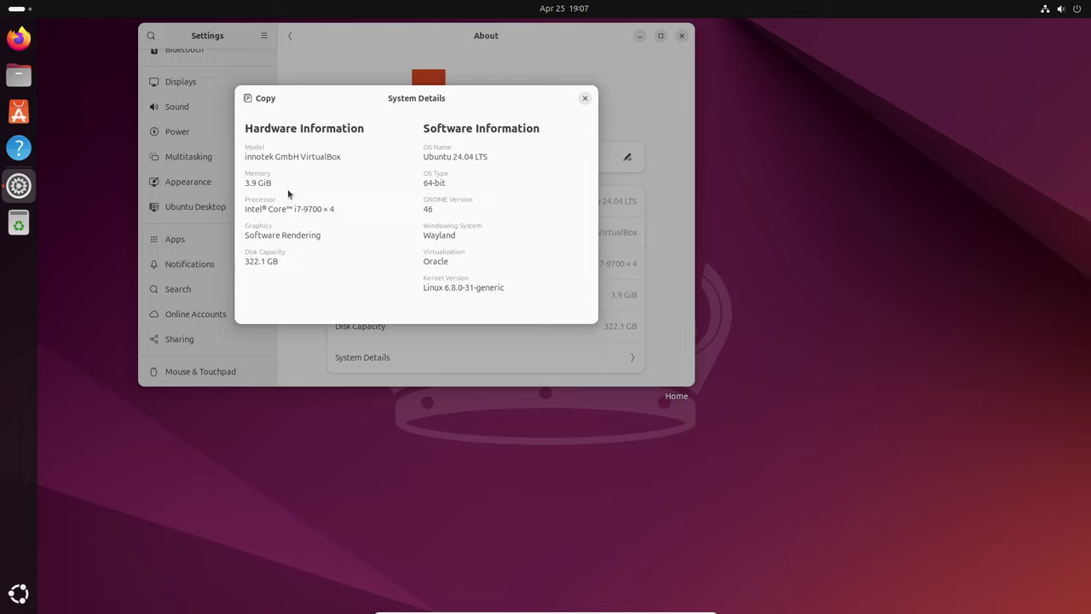
{"action": "left_click", "coordinate": [585, 100]}
{"action": "left_click", "coordinate": [683, 36]}
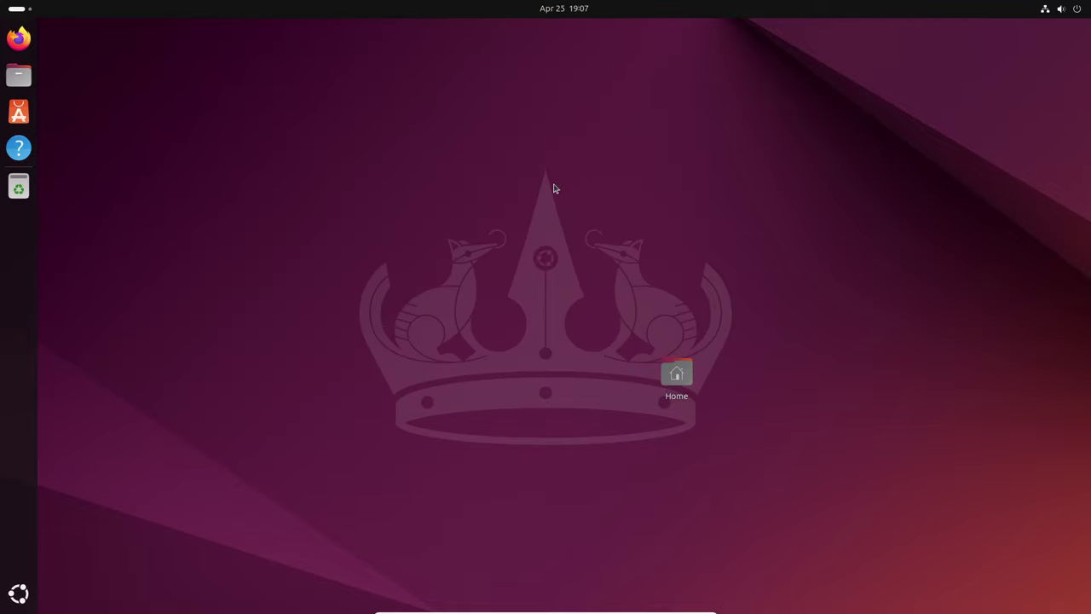
Show the full applications grid and look inside the Utilities folder before closing it.
{"action": "key", "text": "super"}
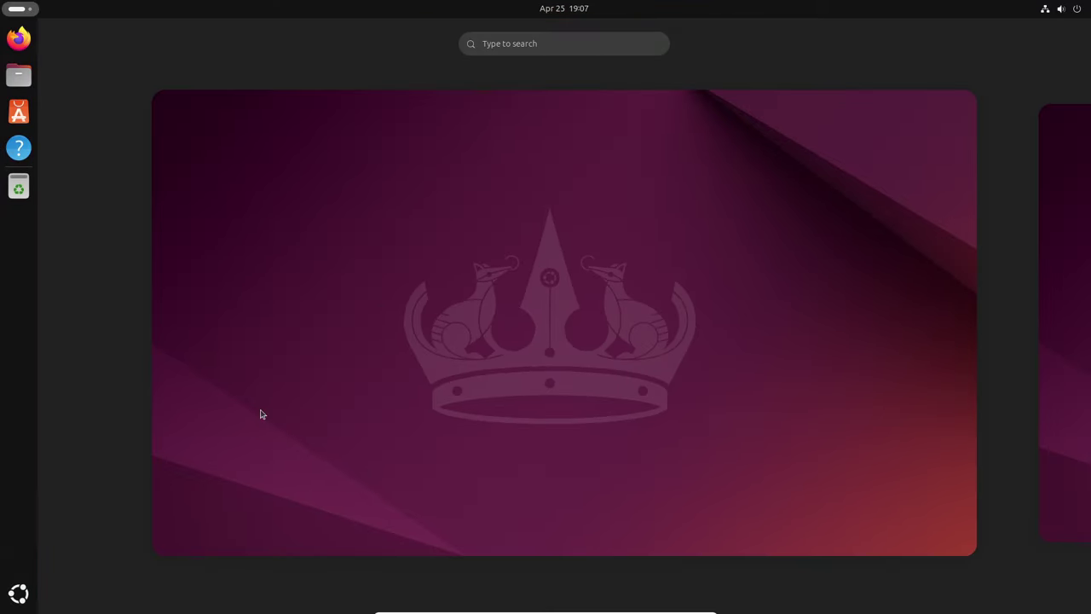
{"action": "left_click", "coordinate": [25, 594]}
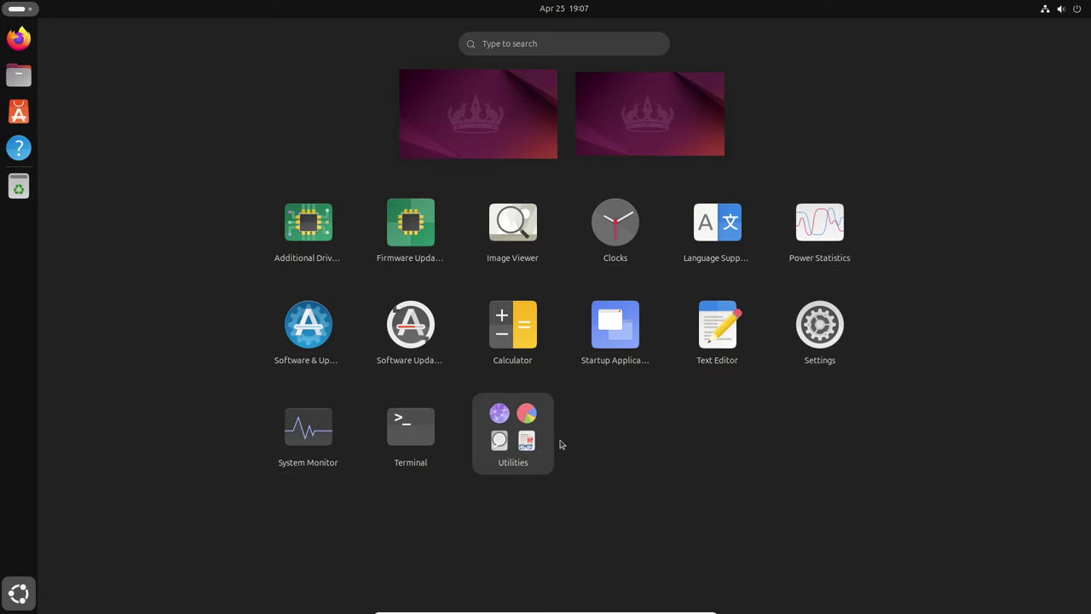
{"action": "left_click", "coordinate": [534, 458]}
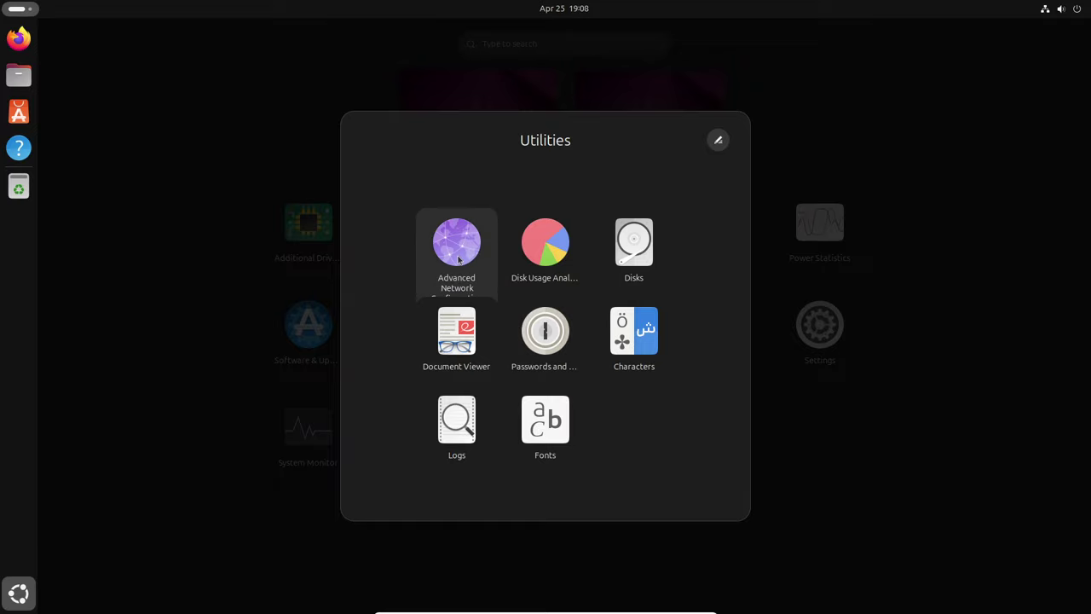
{"action": "left_click", "coordinate": [814, 457]}
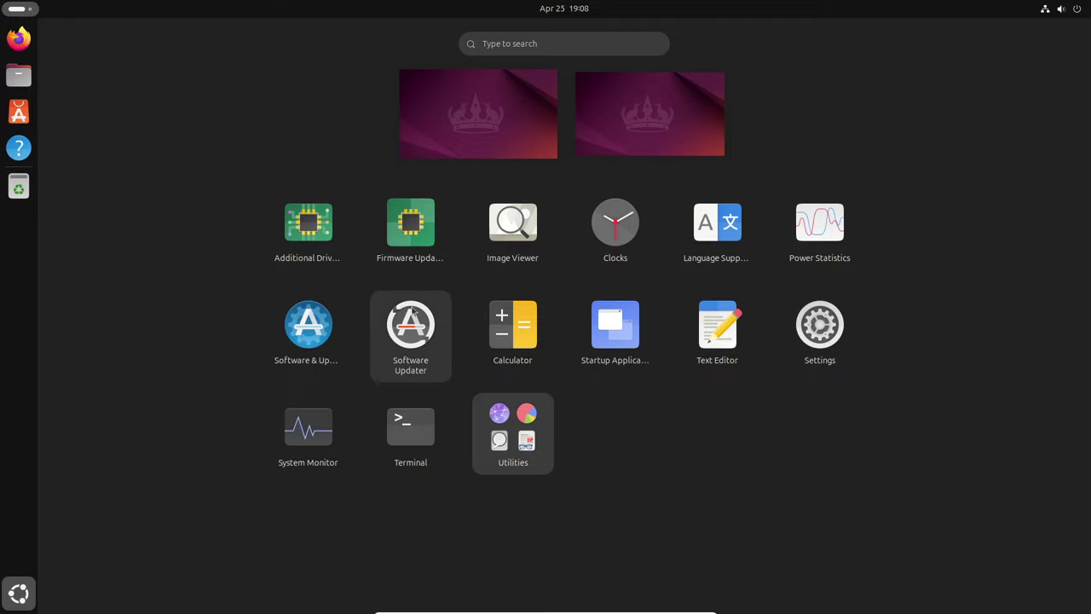
Launch System Monitor from the app grid, move it right, and enlarge it to show all process columns.
{"action": "left_click", "coordinate": [308, 431]}
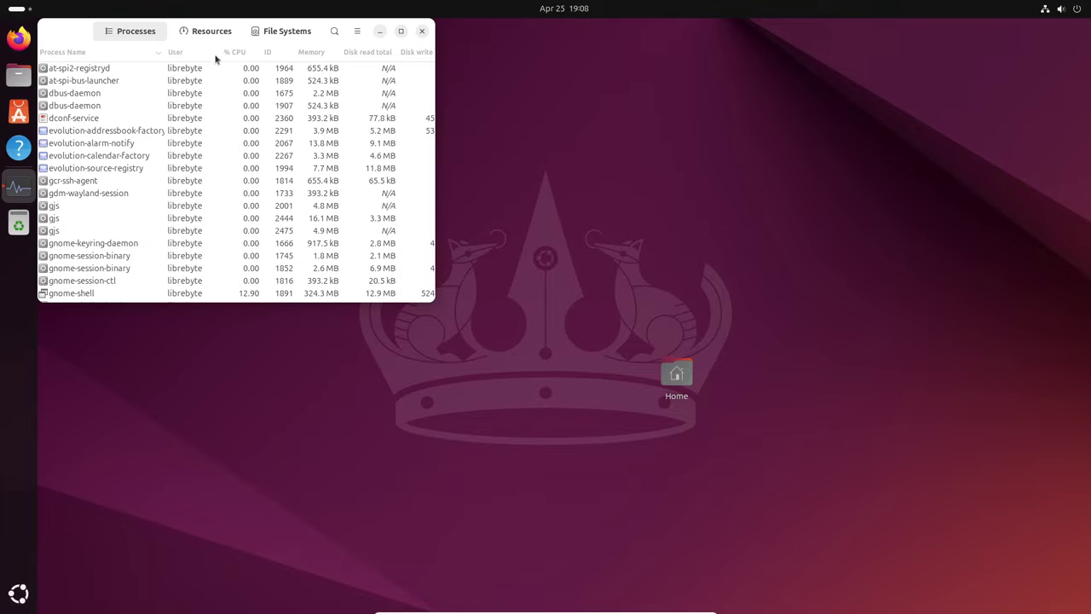
{"action": "left_click_drag", "start_coordinate": [90, 33], "coordinate": [217, 43]}
{"action": "left_click_drag", "start_coordinate": [344, 44], "coordinate": [374, 45]}
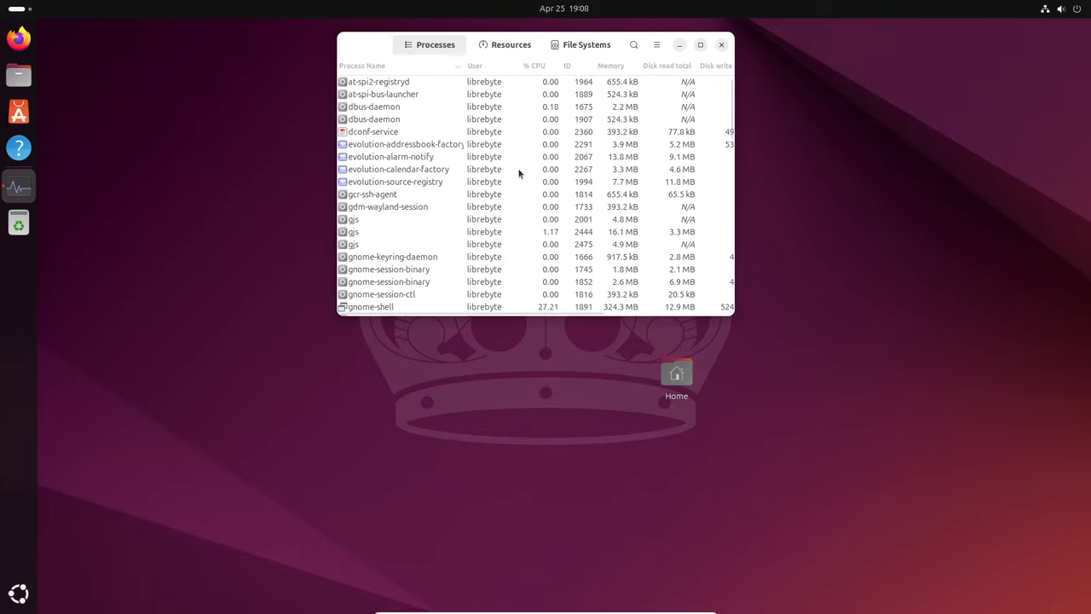
{"action": "left_click_drag", "start_coordinate": [736, 314], "coordinate": [946, 510]}
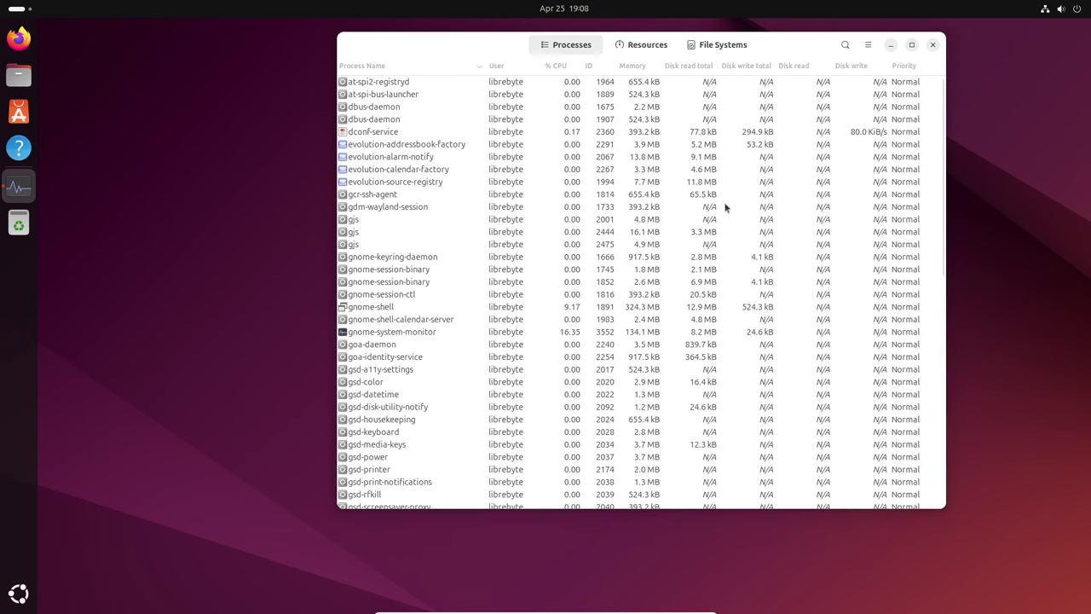
Scroll through the process list, then switch to the Resources graphs.
{"action": "scroll", "coordinate": [574, 147], "scroll_direction": "down", "scroll_amount": 10}
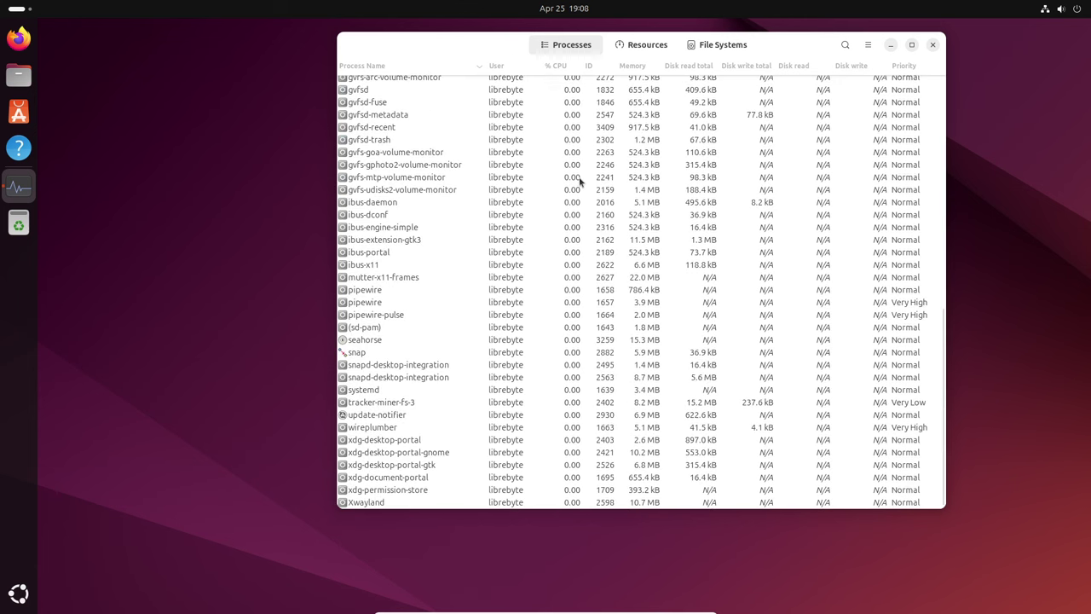
{"action": "scroll", "coordinate": [579, 179], "scroll_direction": "up", "scroll_amount": 10}
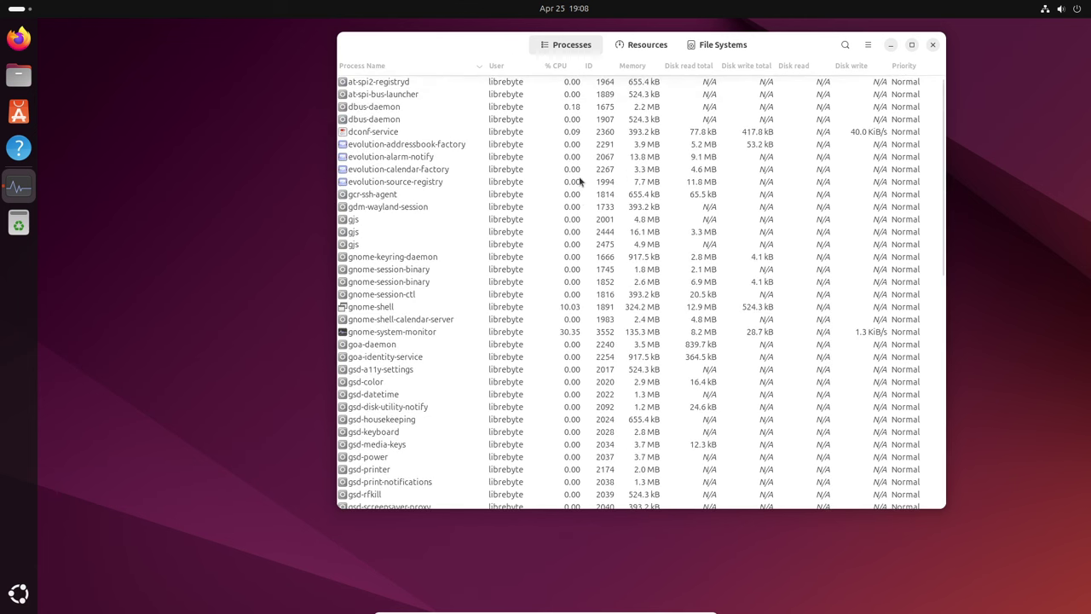
{"action": "scroll", "coordinate": [580, 179], "scroll_direction": "down", "scroll_amount": 5}
{"action": "scroll", "coordinate": [580, 179], "scroll_direction": "down", "scroll_amount": 2}
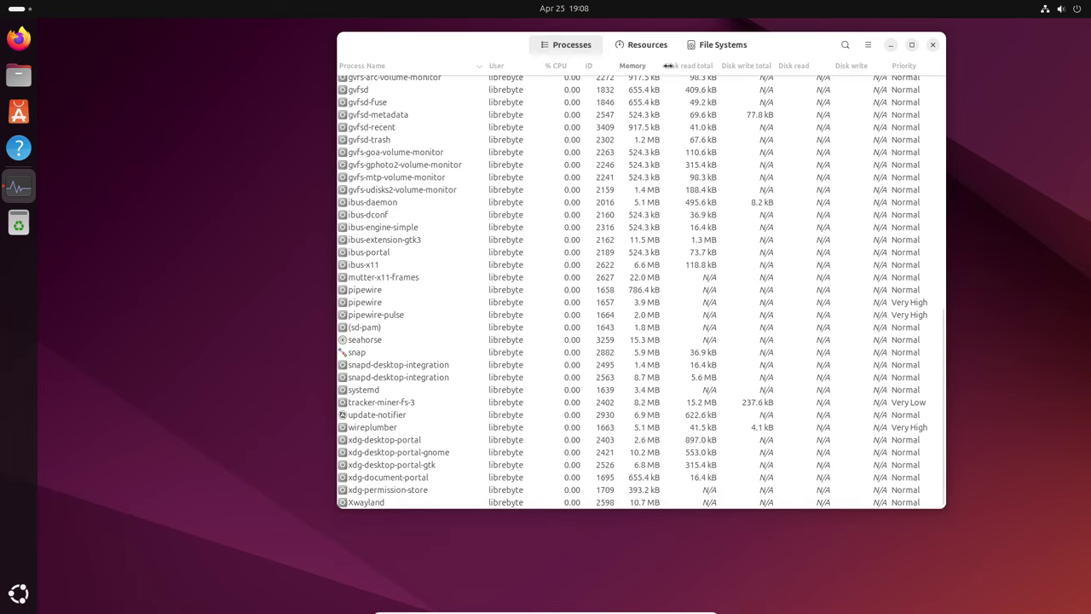
{"action": "scroll", "coordinate": [636, 166], "scroll_direction": "up", "scroll_amount": 10}
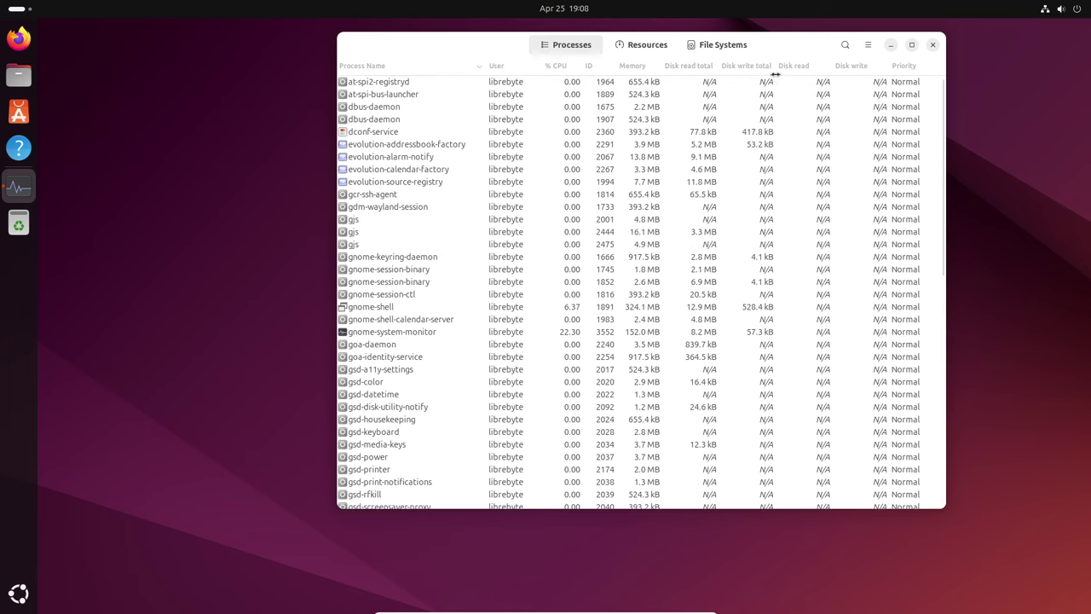
{"action": "left_click", "coordinate": [647, 46]}
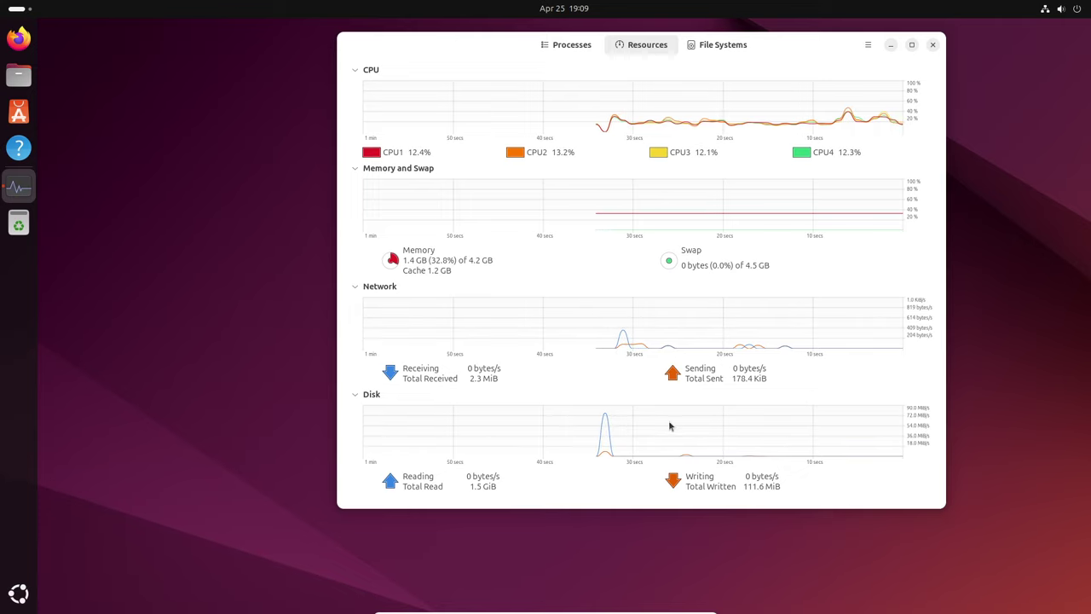
Launch Firefox from the dock after watching the CPU, memory, network and disk graphs.
{"action": "left_click", "coordinate": [17, 40]}
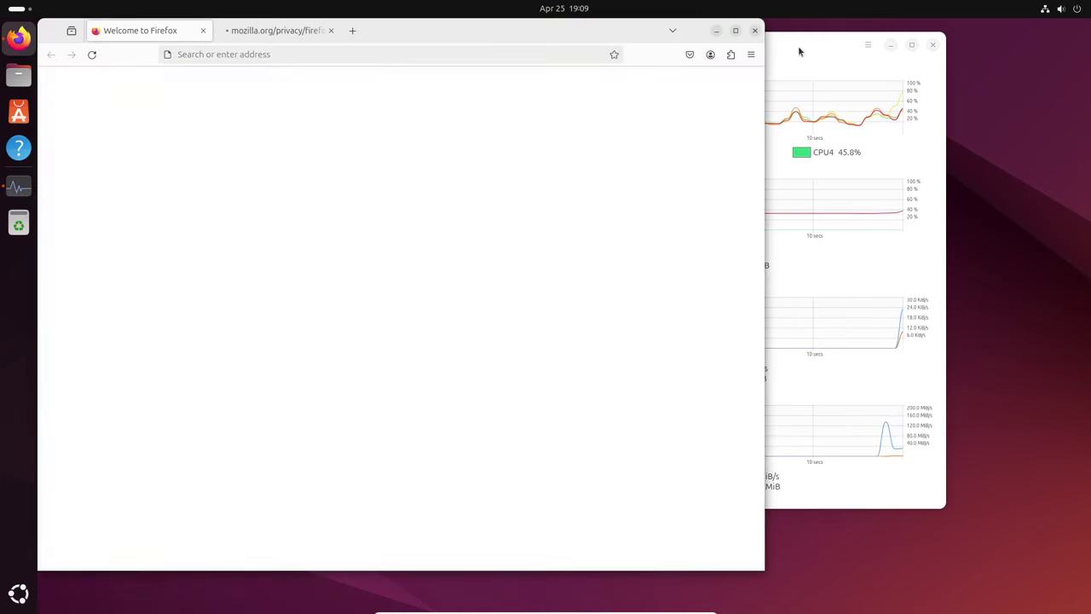
Bring System Monitor in front of Firefox, then close System Monitor and Firefox.
{"action": "left_click", "coordinate": [768, 71]}
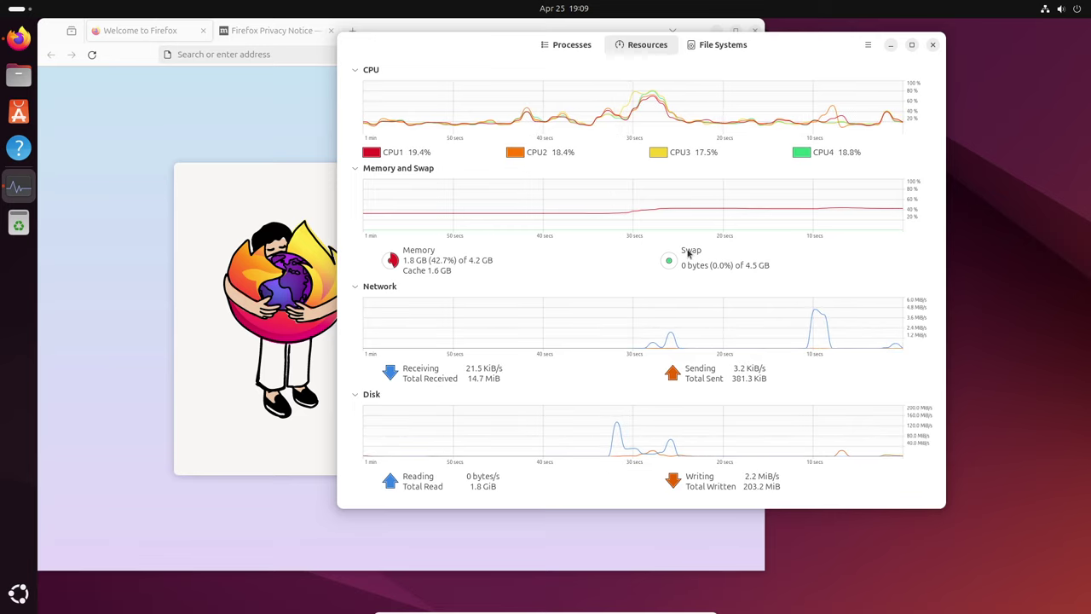
{"action": "left_click", "coordinate": [931, 45]}
{"action": "left_click", "coordinate": [757, 33]}
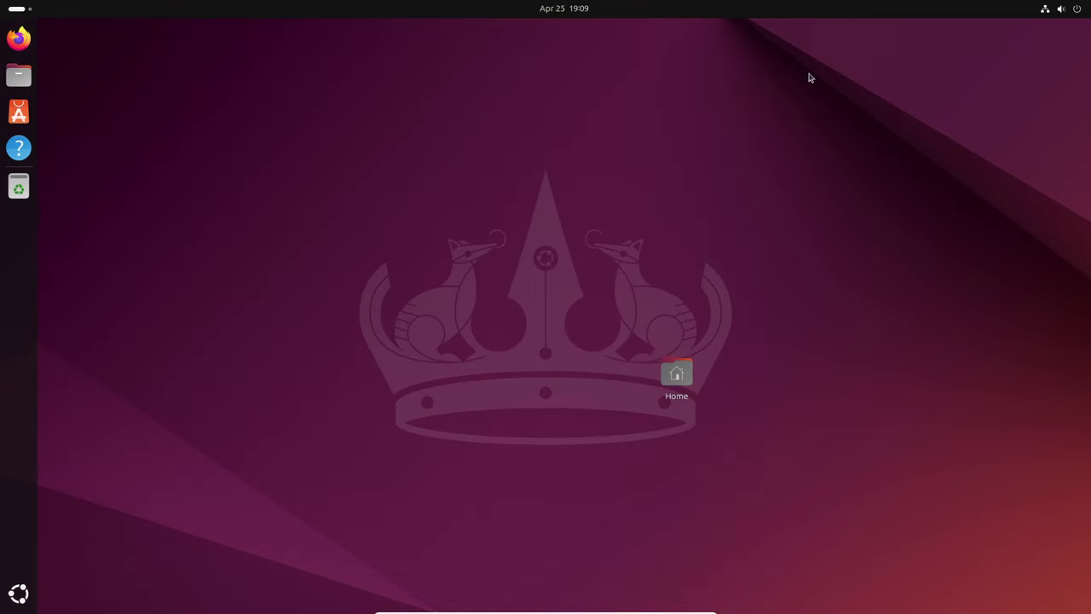
{"action": "double_click", "coordinate": [690, 375]}
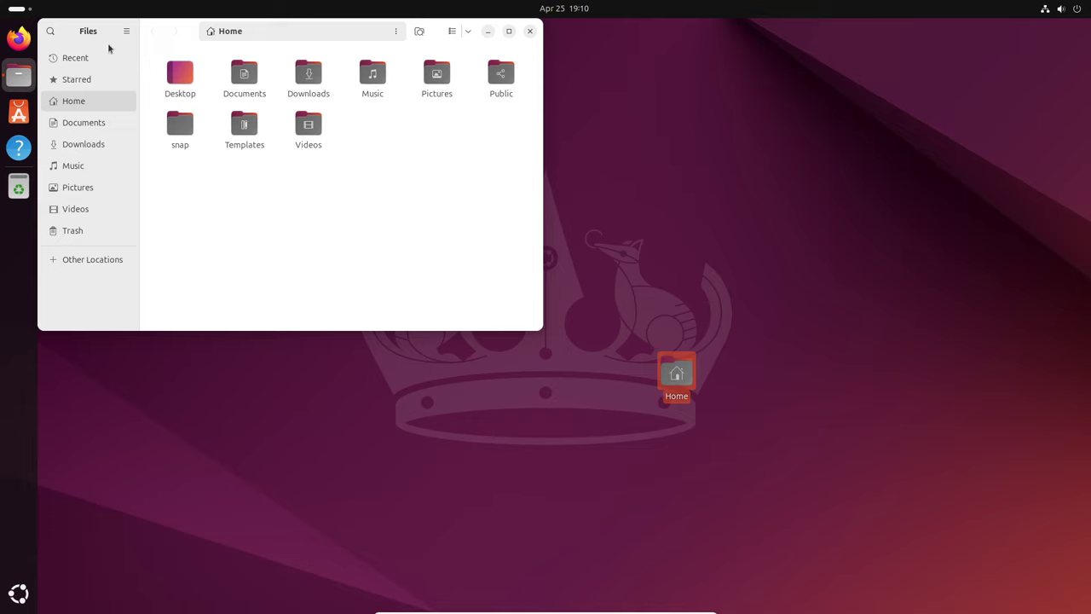
{"action": "left_click_drag", "start_coordinate": [56, 28], "coordinate": [458, 132]}
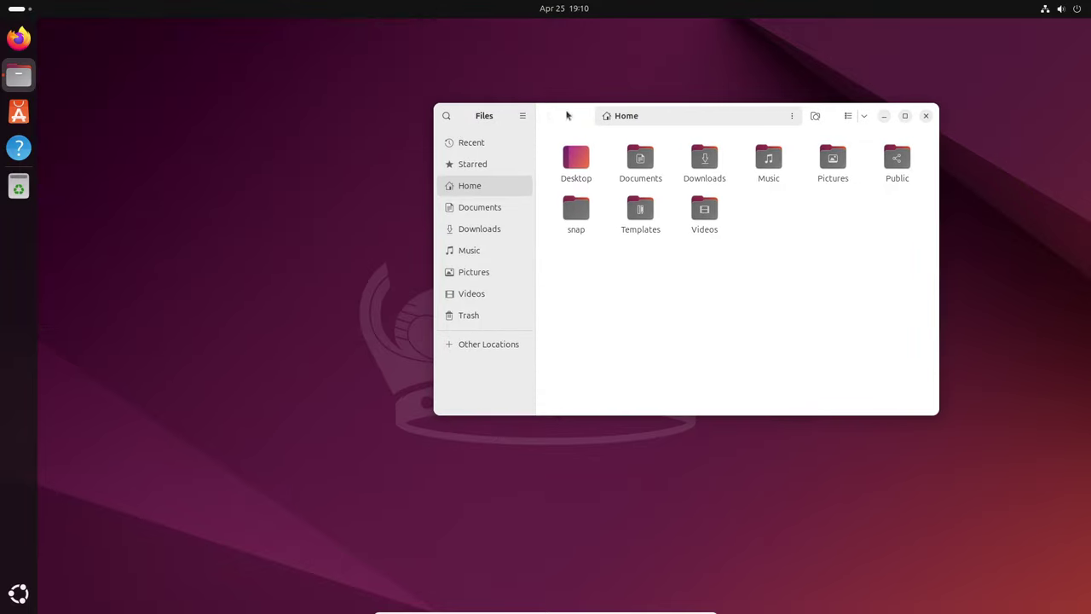
{"action": "left_click", "coordinate": [926, 116]}
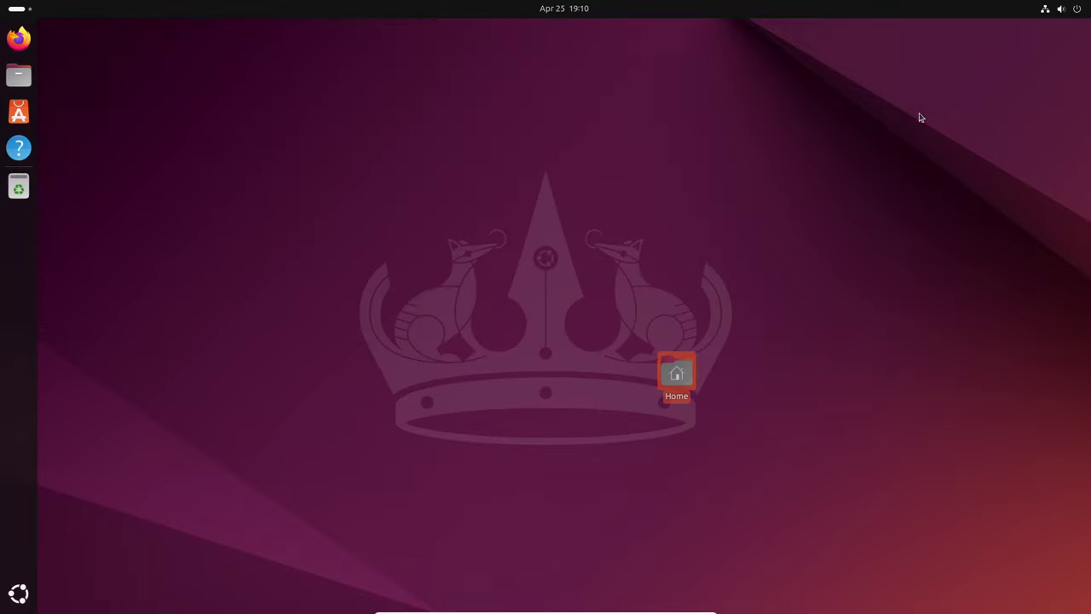
{"action": "double_click", "coordinate": [683, 381]}
{"action": "left_click", "coordinate": [529, 32]}
Relaunch System Monitor from the Activities search and move its window to the right.
{"action": "key", "text": "super"}
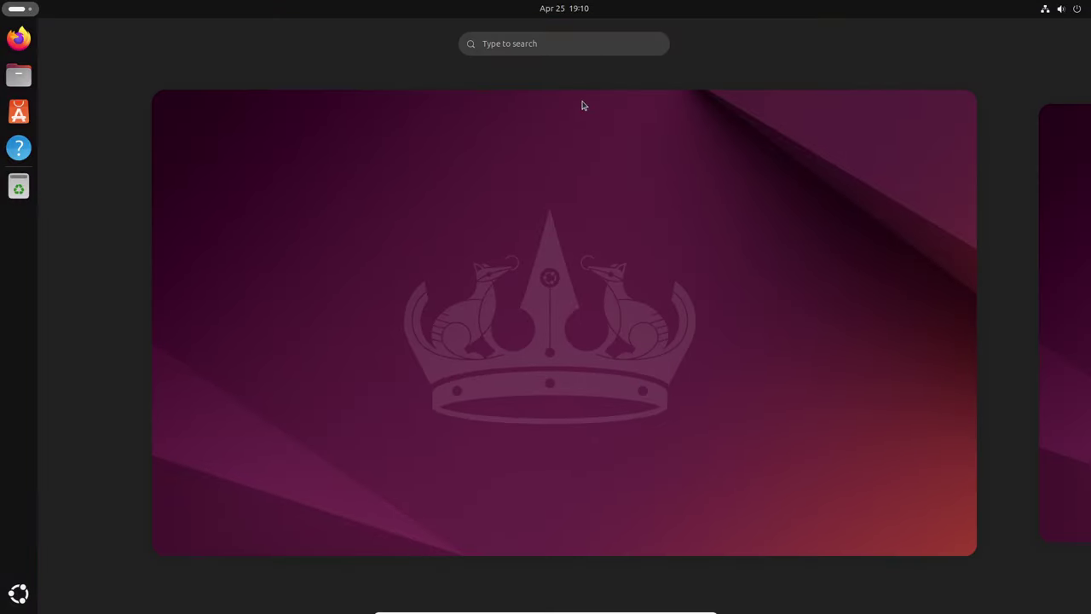
{"action": "type", "text": "twe"}
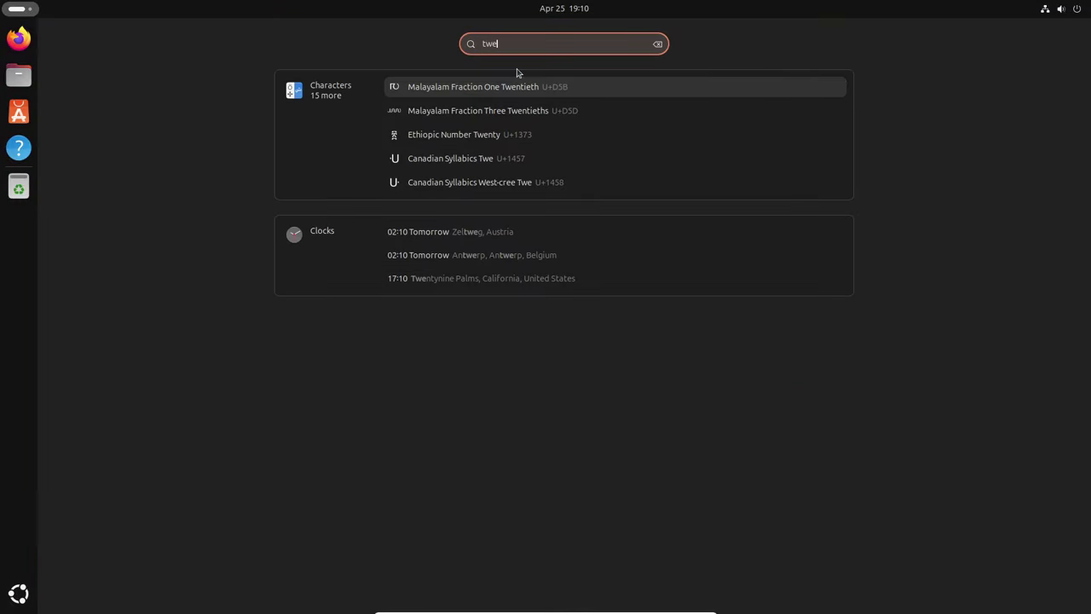
{"action": "key", "text": "BackSpace"}
{"action": "left_click", "coordinate": [527, 115]}
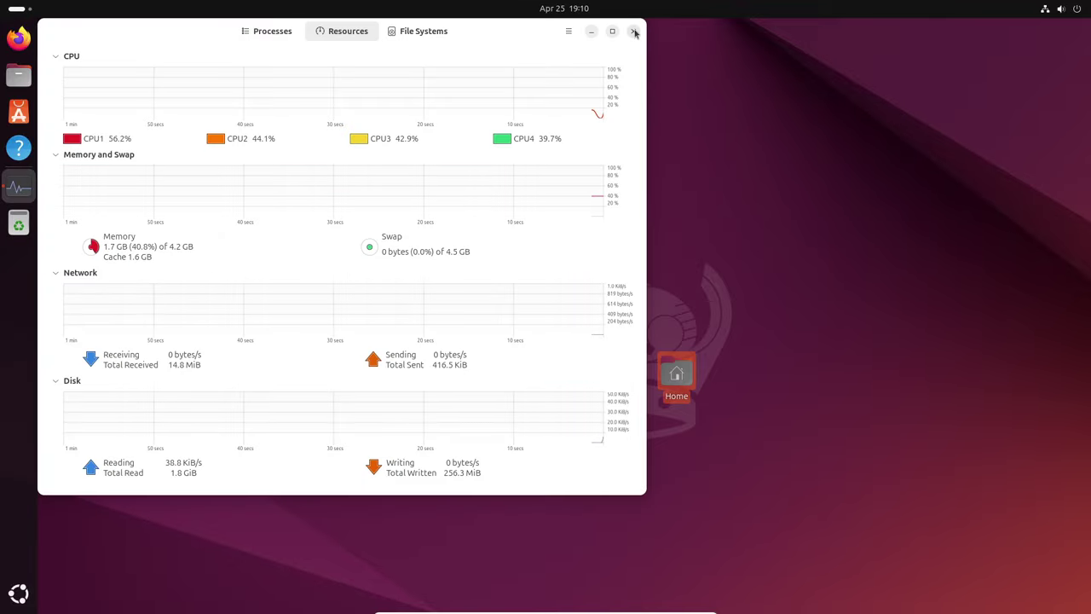
{"action": "left_click_drag", "start_coordinate": [508, 35], "coordinate": [915, 110]}
Search Activities for 't' and launch Terminal beside System Monitor.
{"action": "key", "text": "super"}
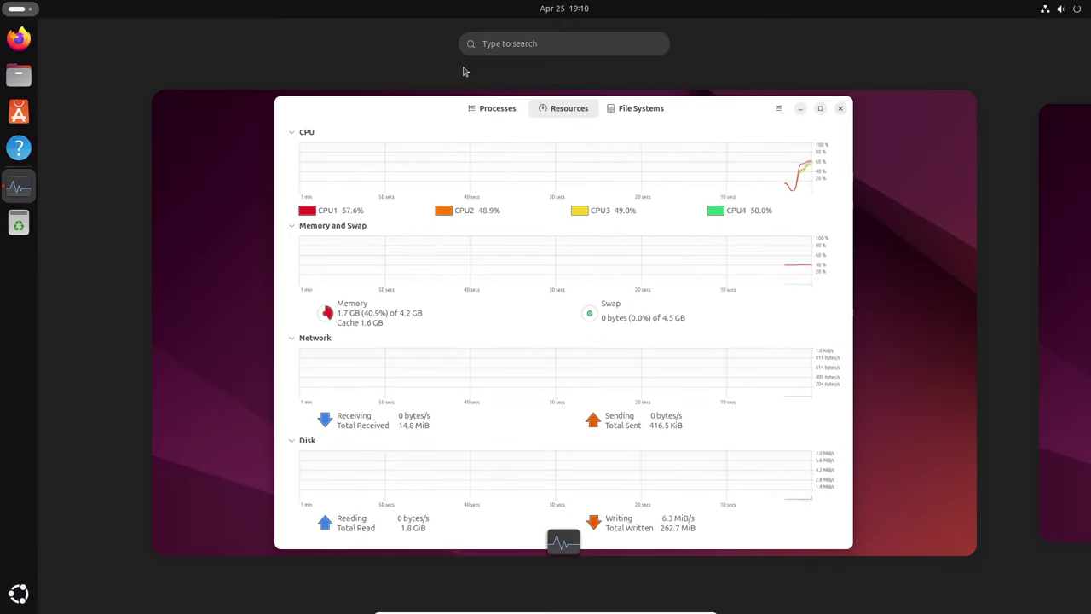
{"action": "type", "text": "twe"}
{"action": "key", "text": "BackSpace"}
{"action": "key", "text": "BackSpace"}
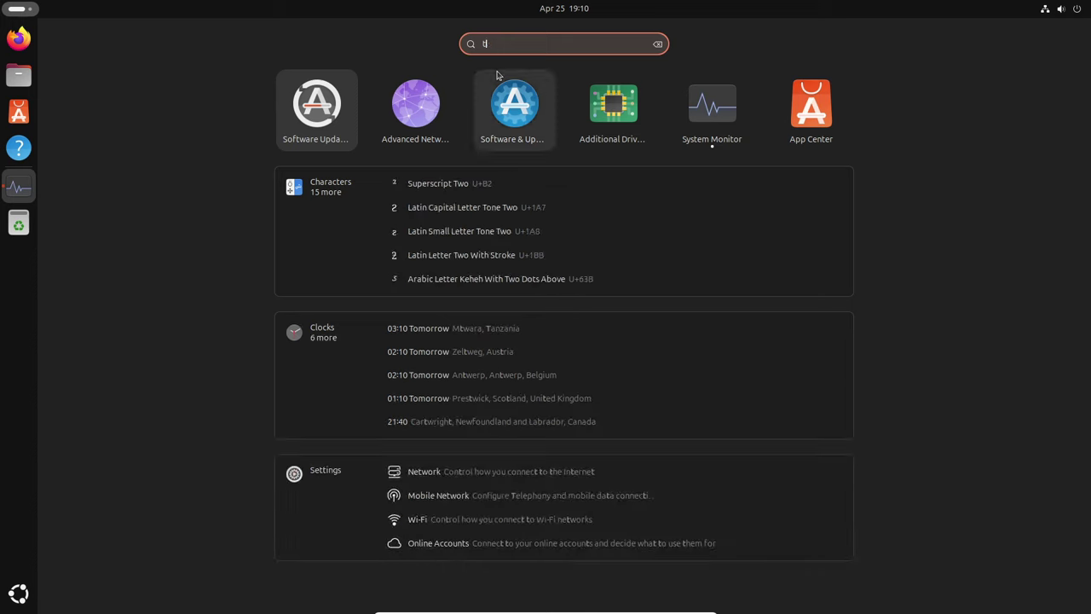
{"action": "left_click", "coordinate": [313, 117]}
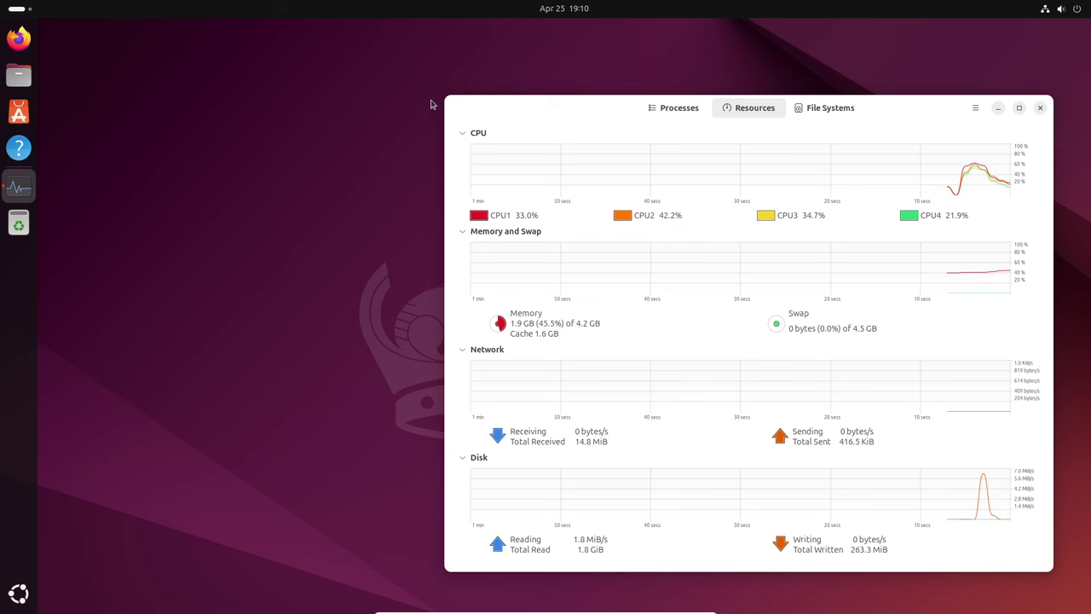
Run uname -a for kernel details and widen the terminal so the output fits.
{"action": "type", "text": "uname "}
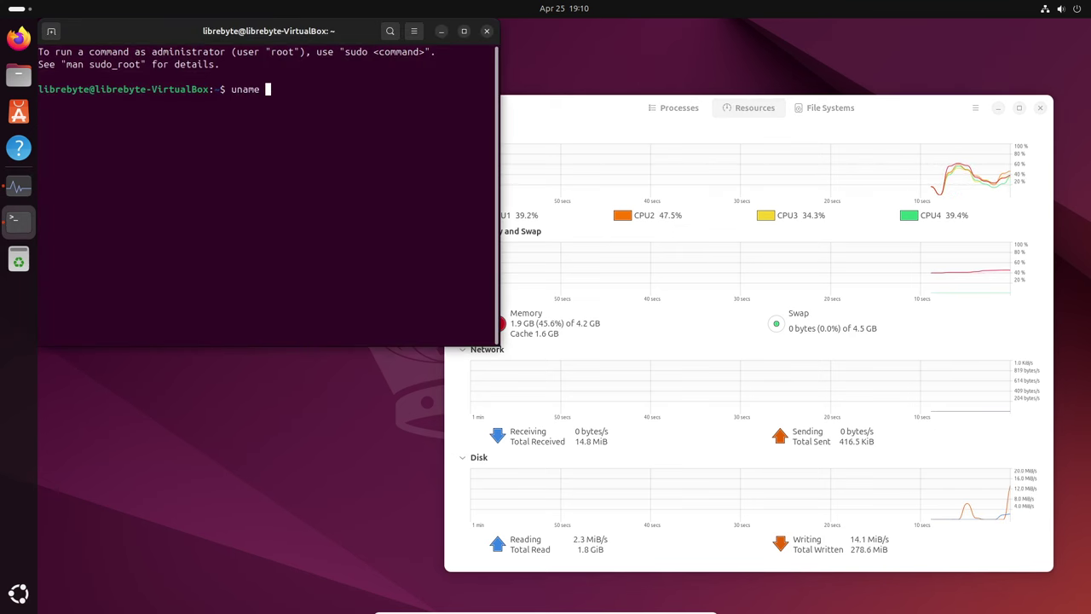
{"action": "type", "text": "-a"}
{"action": "key", "text": "Return"}
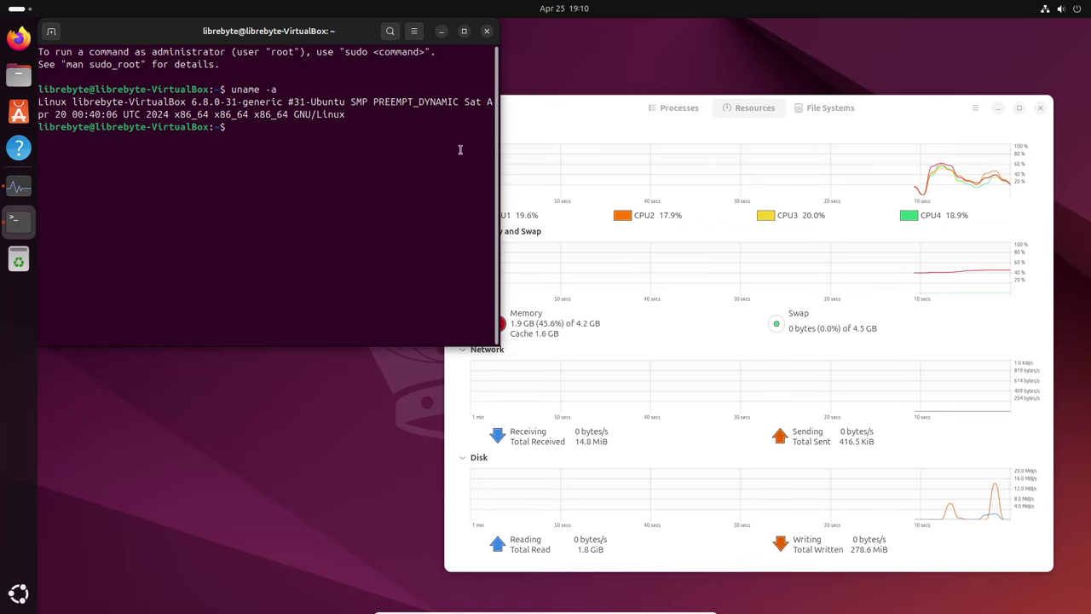
{"action": "left_click_drag", "start_coordinate": [497, 170], "coordinate": [738, 171]}
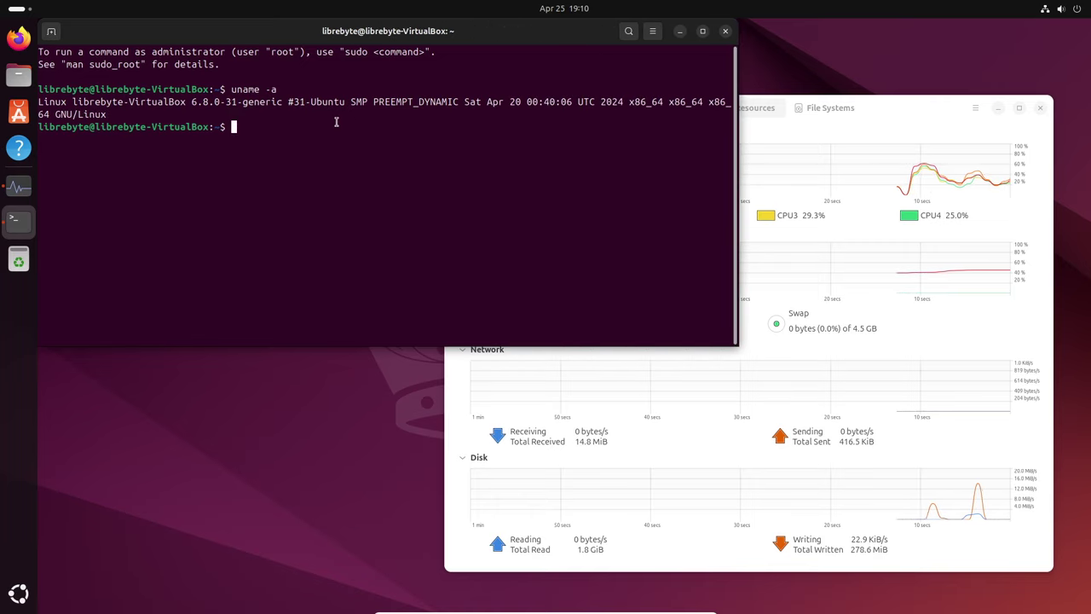
{"action": "double_click", "coordinate": [226, 101]}
{"action": "left_click", "coordinate": [226, 101]}
Try the invalid uname -e, then run uname -r to print release 6.8.0-31-generic.
{"action": "key", "text": "Up"}
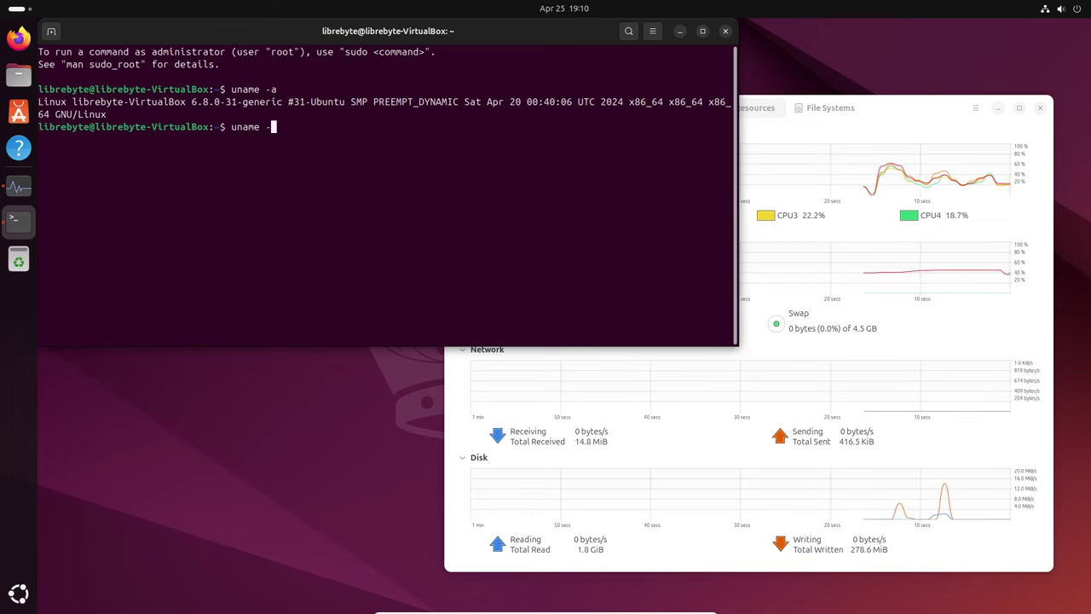
{"action": "type", "text": "e"}
{"action": "key", "text": "Return"}
{"action": "key", "text": "Up"}
{"action": "key", "text": "BackSpace"}
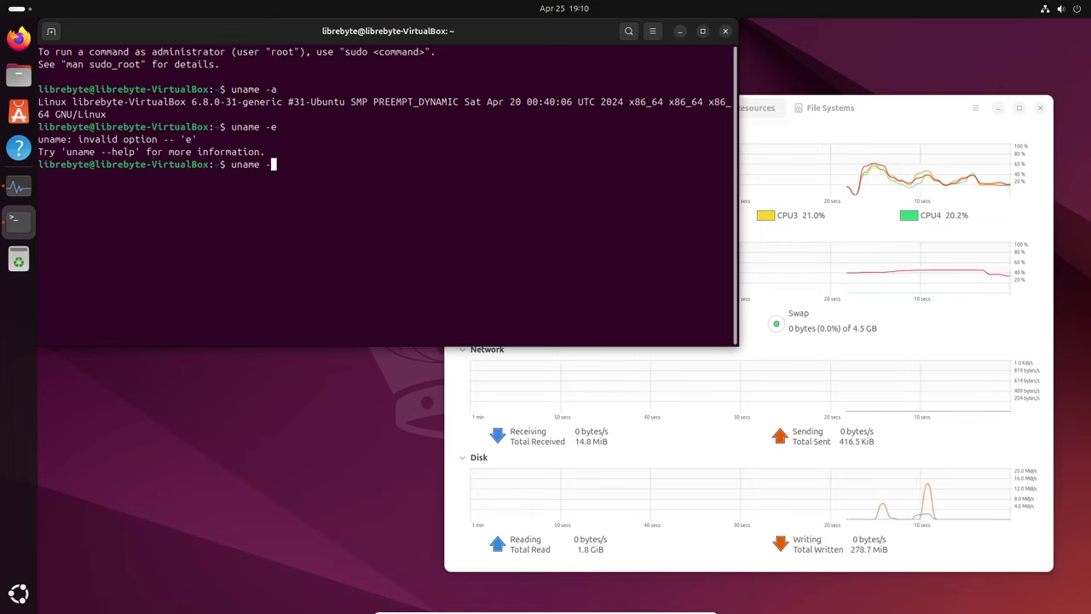
{"action": "type", "text": "r"}
{"action": "key", "text": "Return"}
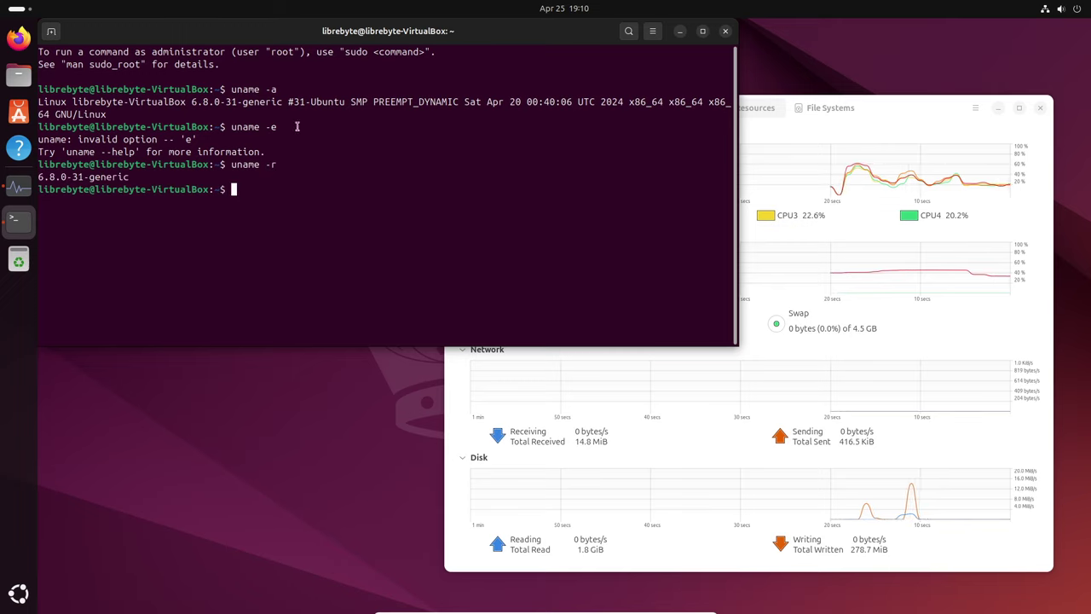
Select the printed kernel release, enlarge the terminal, and bring System Monitor forward.
{"action": "double_click", "coordinate": [74, 177]}
{"action": "left_click", "coordinate": [290, 180]}
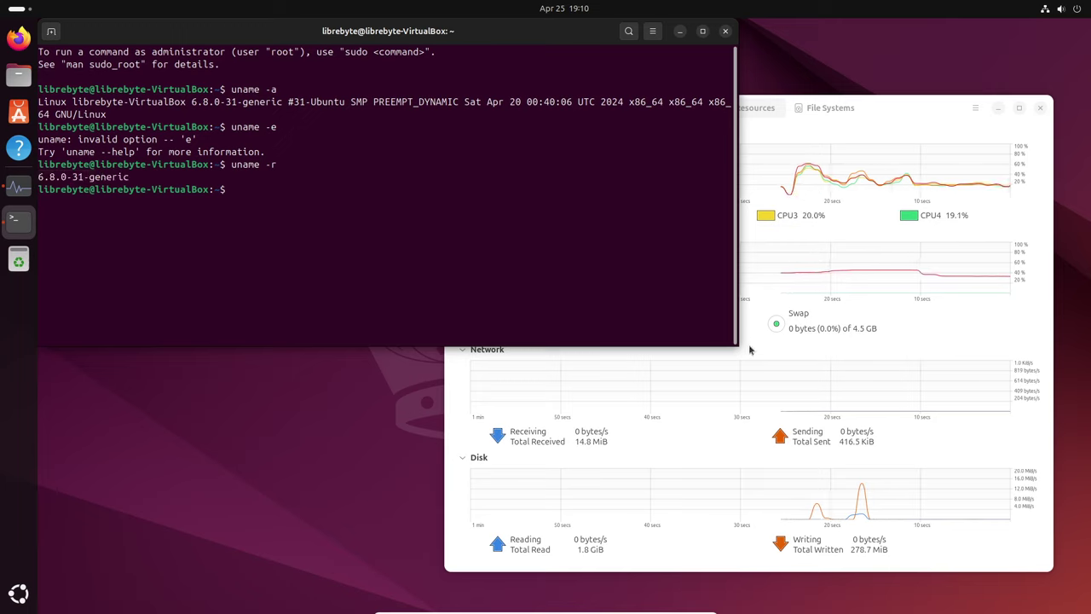
{"action": "left_click_drag", "start_coordinate": [738, 347], "coordinate": [772, 483]}
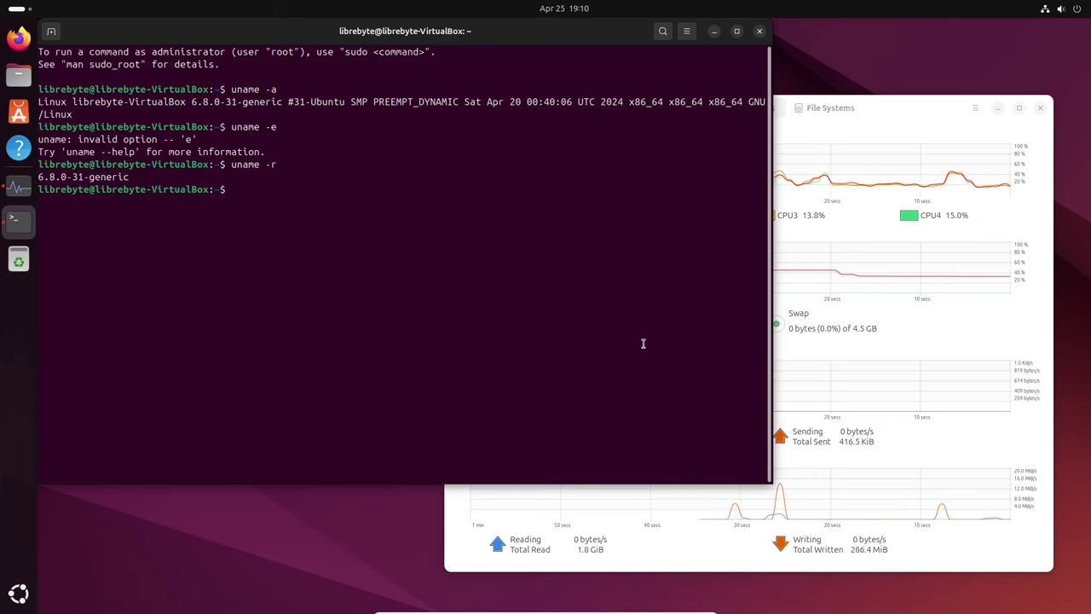
{"action": "left_click", "coordinate": [793, 128]}
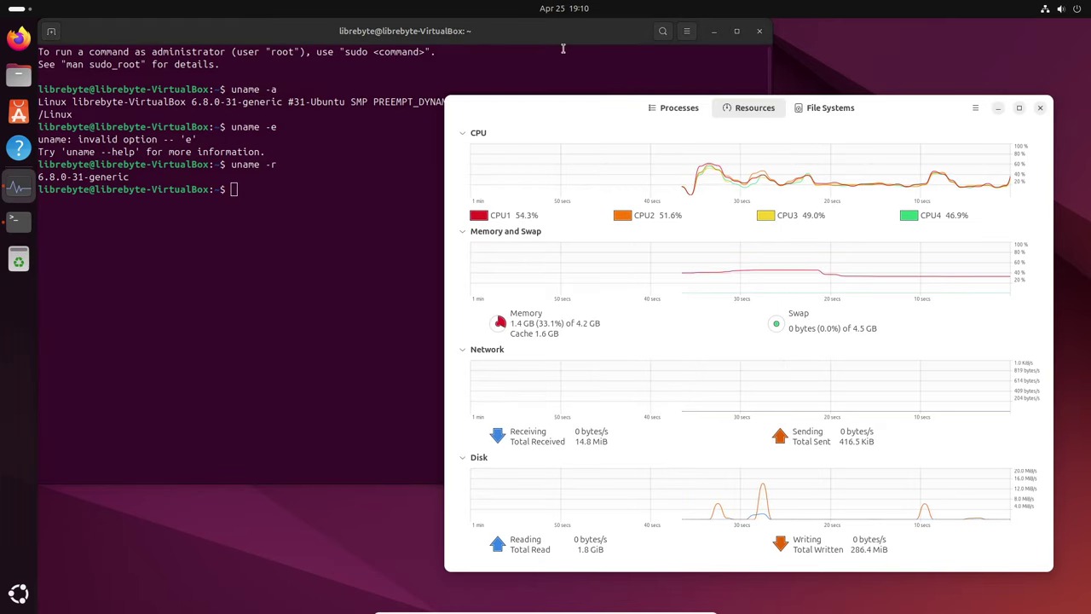
Open the About settings page via an 'about' search, enlarge it, and view System Details.
{"action": "key", "text": "super"}
{"action": "type", "text": "a"}
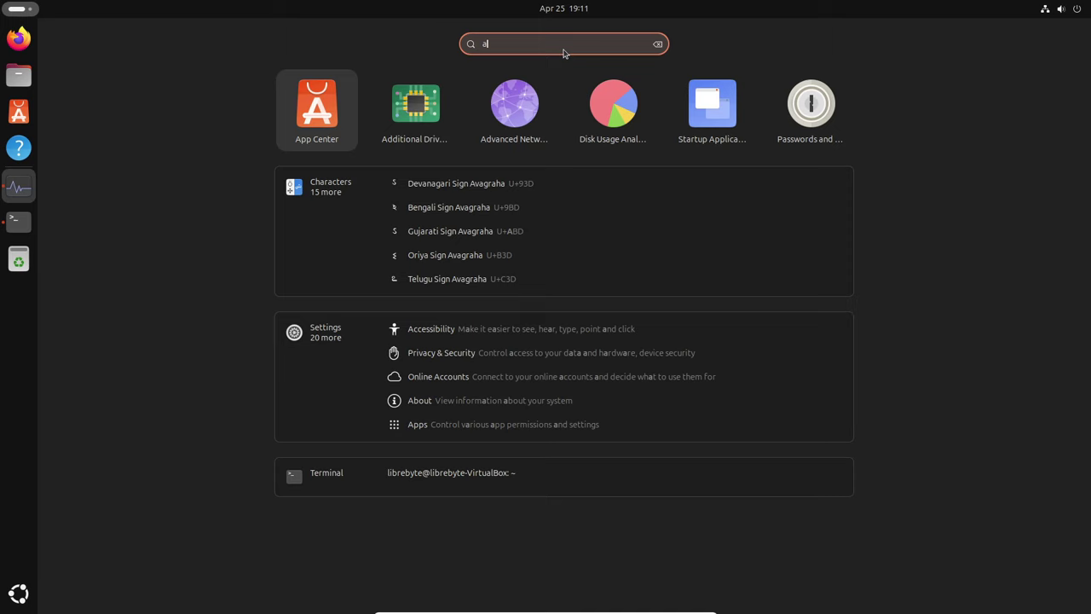
{"action": "type", "text": "bo"}
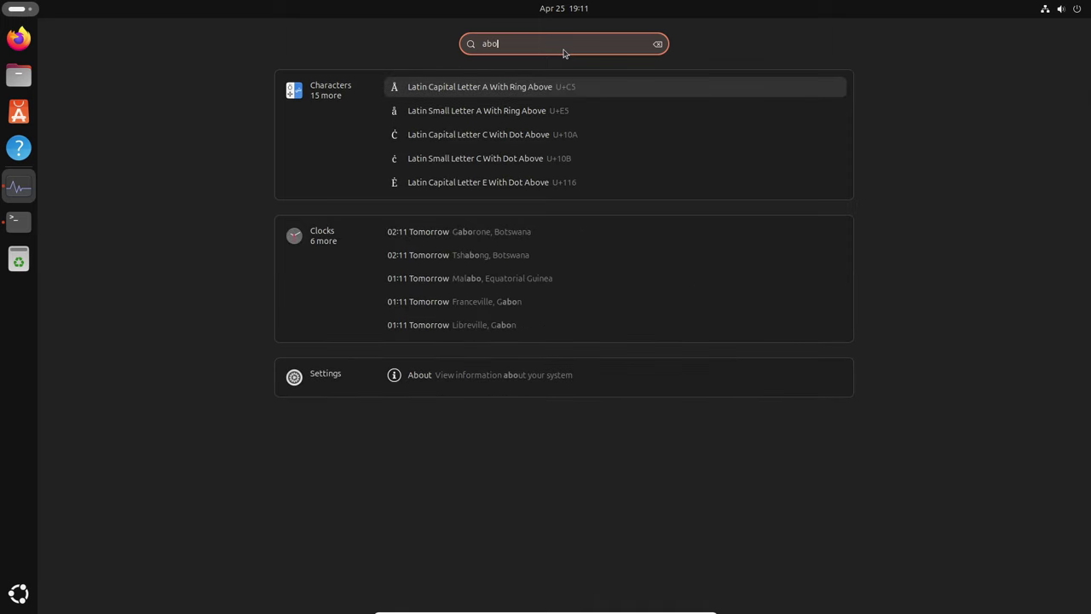
{"action": "type", "text": "ut"}
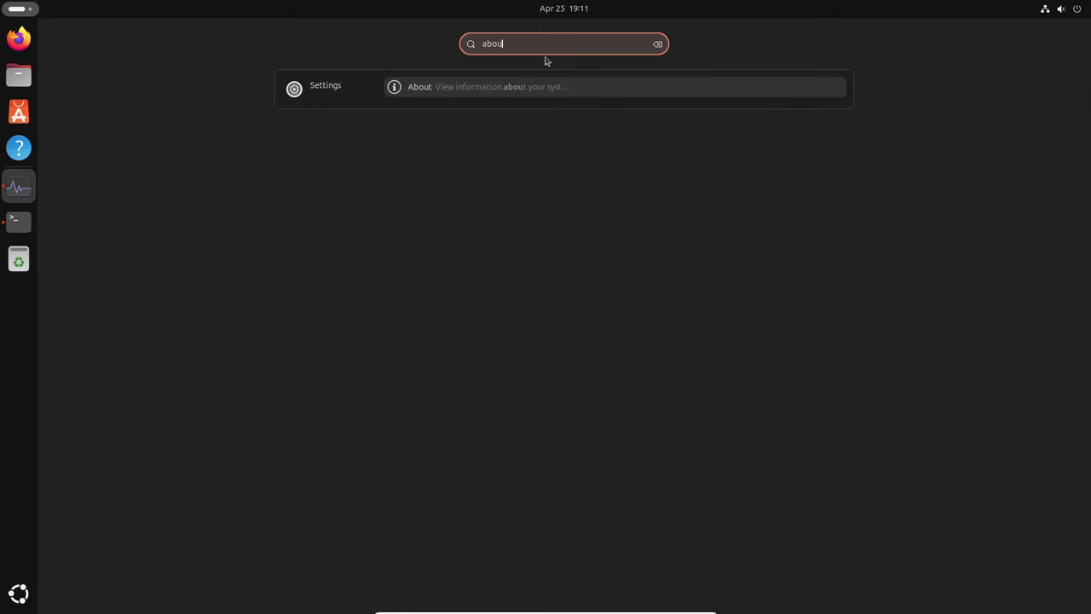
{"action": "key", "text": "Return"}
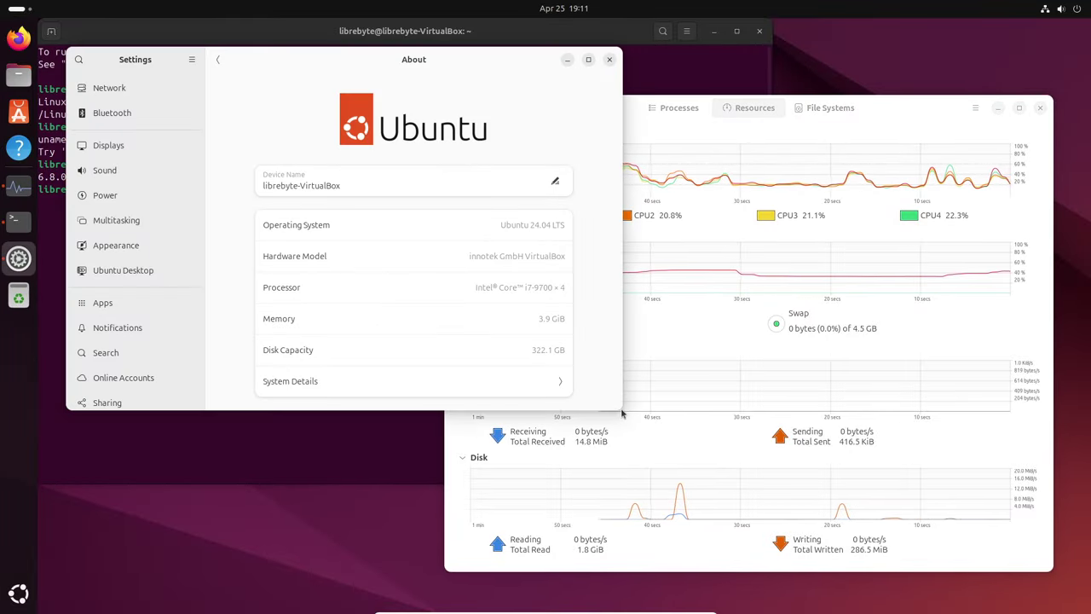
{"action": "left_click_drag", "start_coordinate": [620, 410], "coordinate": [670, 510]}
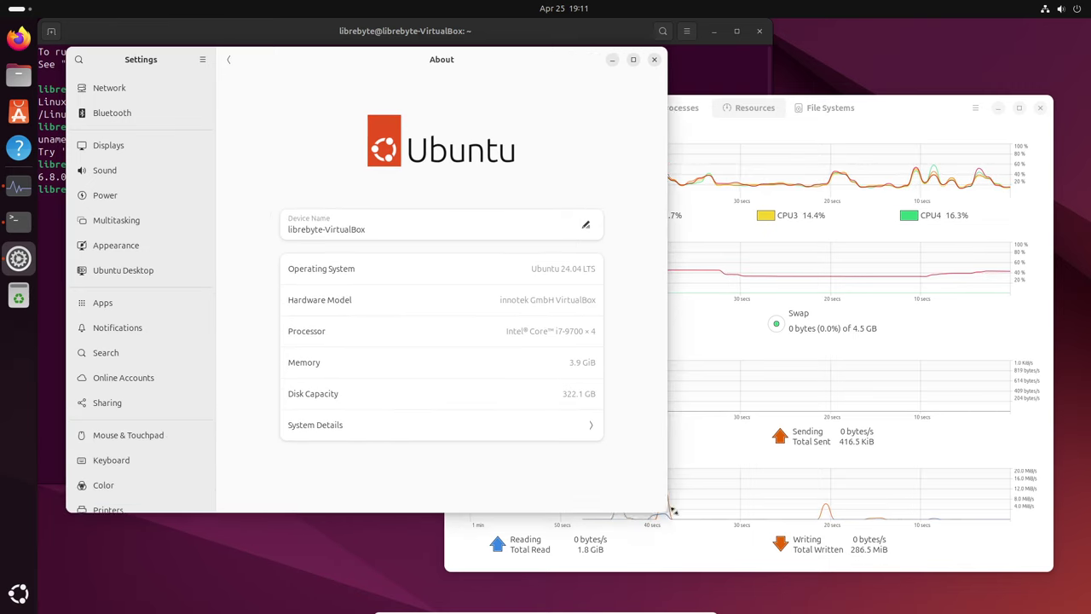
{"action": "left_click", "coordinate": [501, 430]}
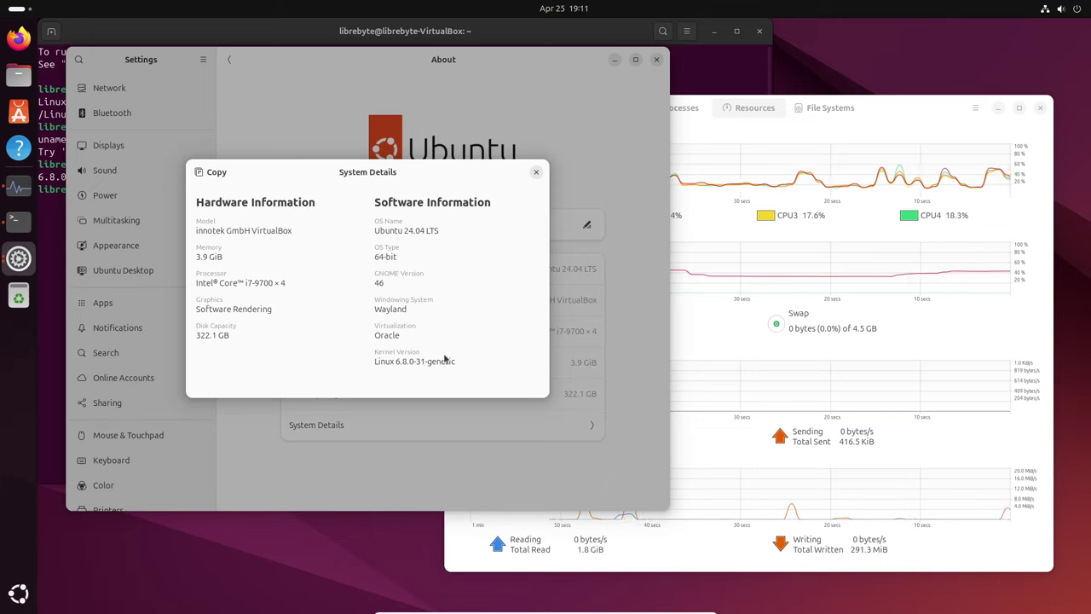
Check the 6.8.0-31-generic kernel version, then close the details dialog, Settings and System Monitor.
{"action": "left_click_drag", "start_coordinate": [376, 363], "coordinate": [463, 359]}
{"action": "left_click", "coordinate": [379, 361]}
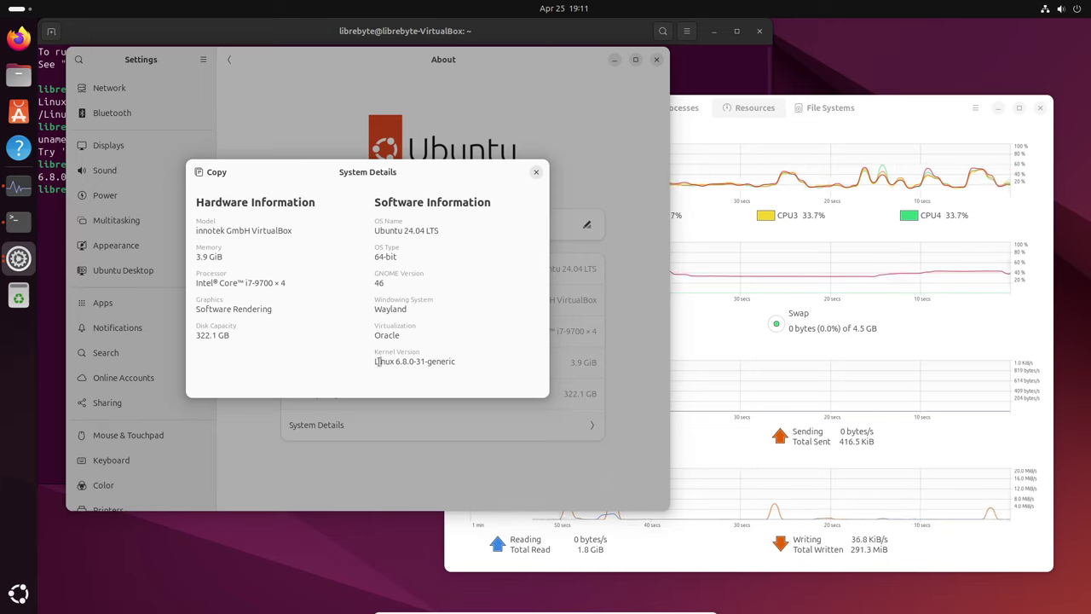
{"action": "left_click", "coordinate": [536, 172]}
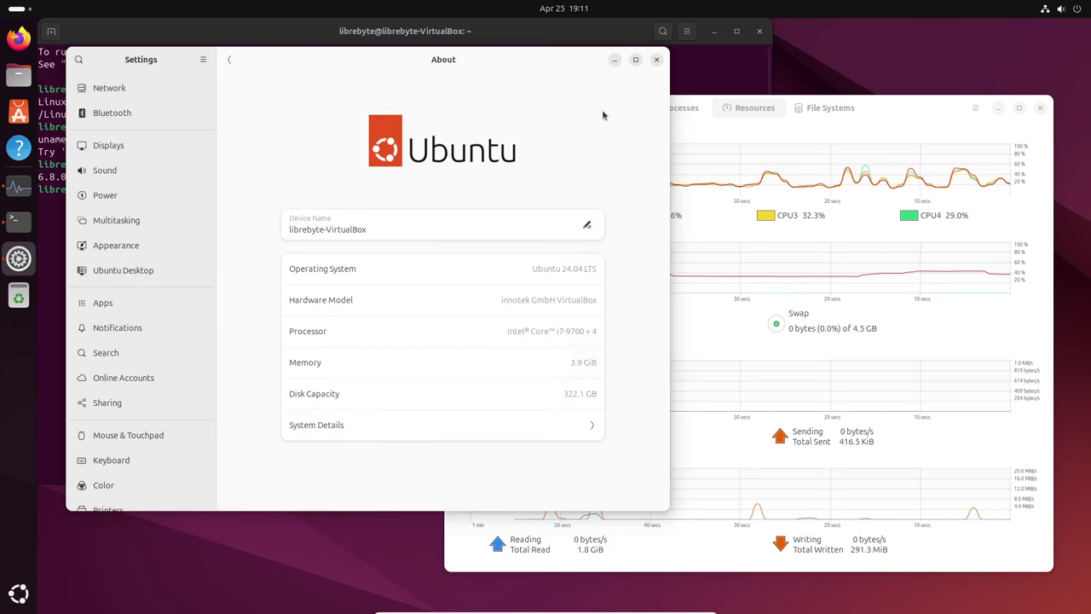
{"action": "left_click", "coordinate": [657, 59]}
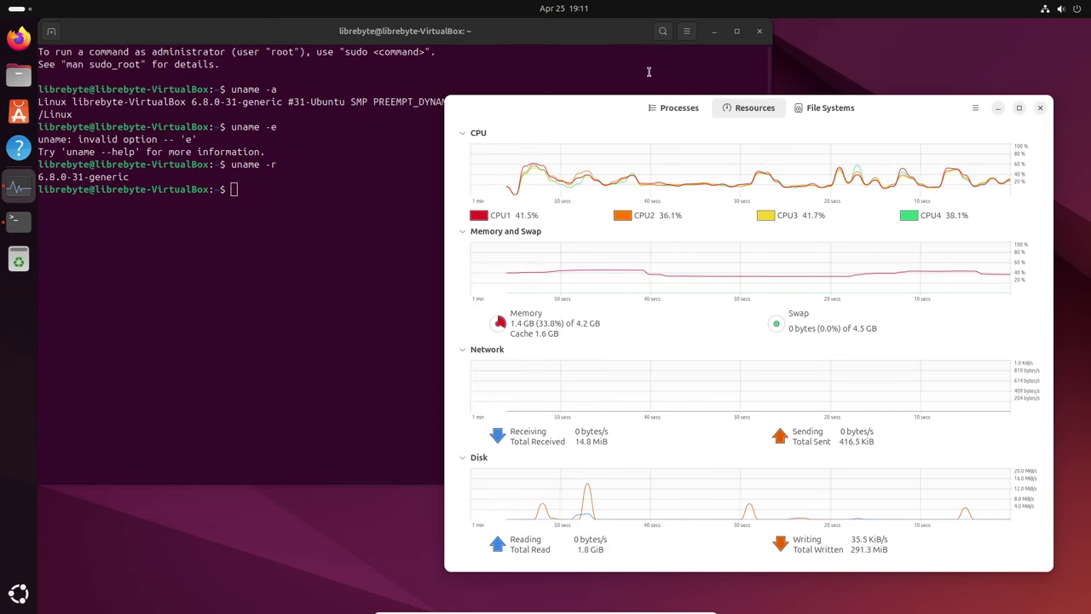
{"action": "left_click", "coordinate": [1039, 108]}
Close the terminal and choose Power Off… from the quick settings power menu.
{"action": "left_click", "coordinate": [759, 32]}
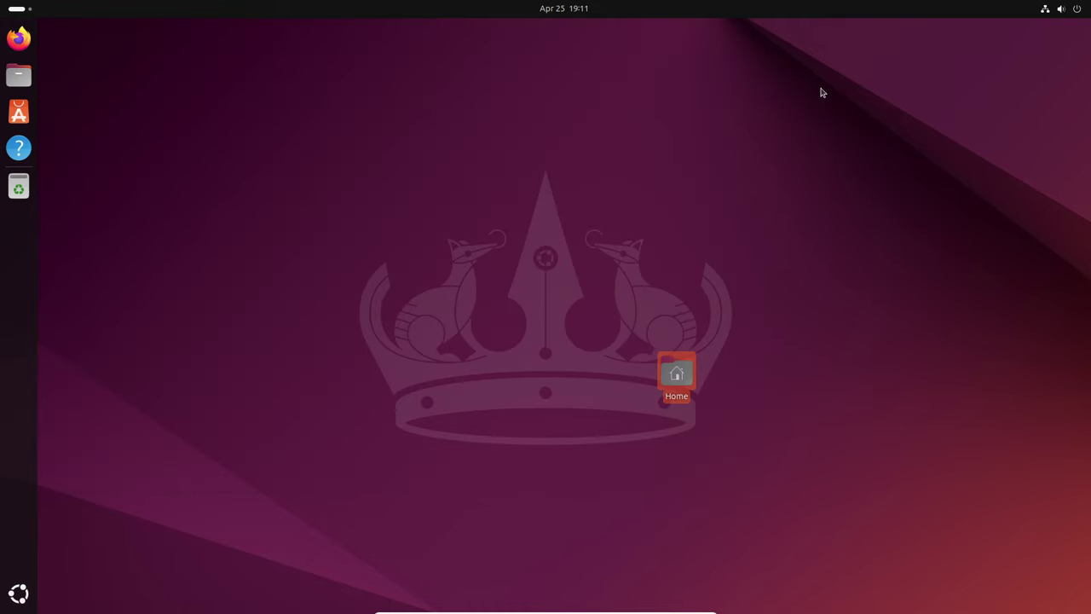
{"action": "left_click", "coordinate": [1078, 10]}
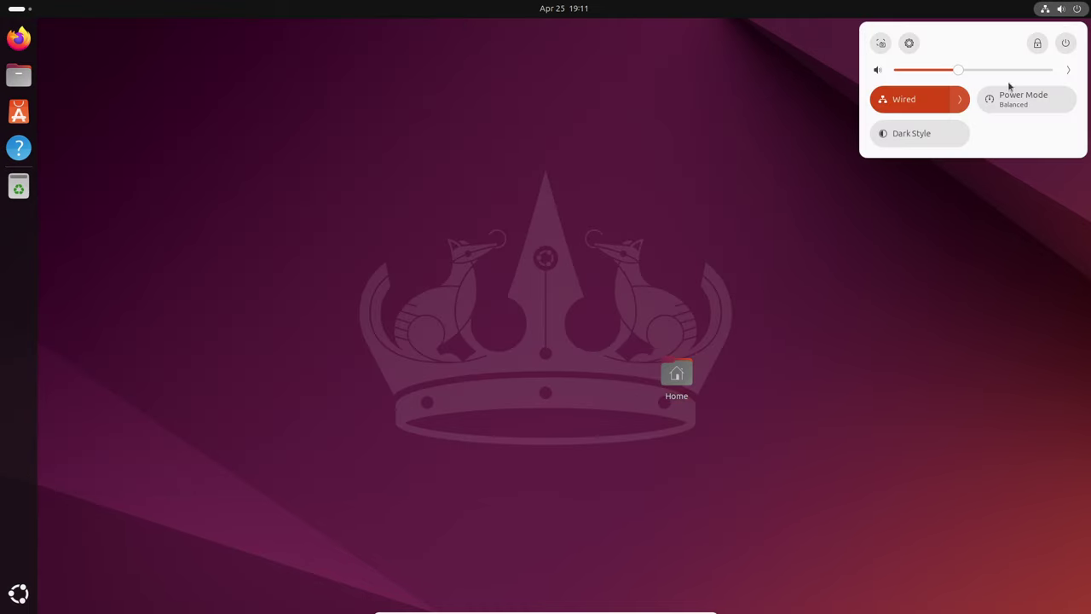
{"action": "left_click", "coordinate": [1066, 42]}
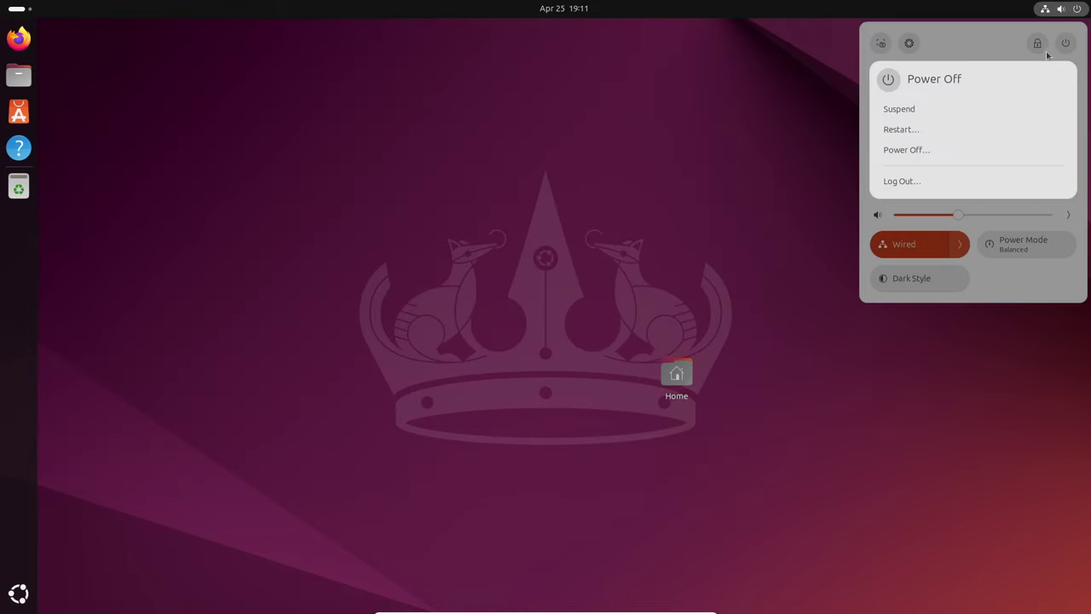
{"action": "left_click", "coordinate": [906, 150]}
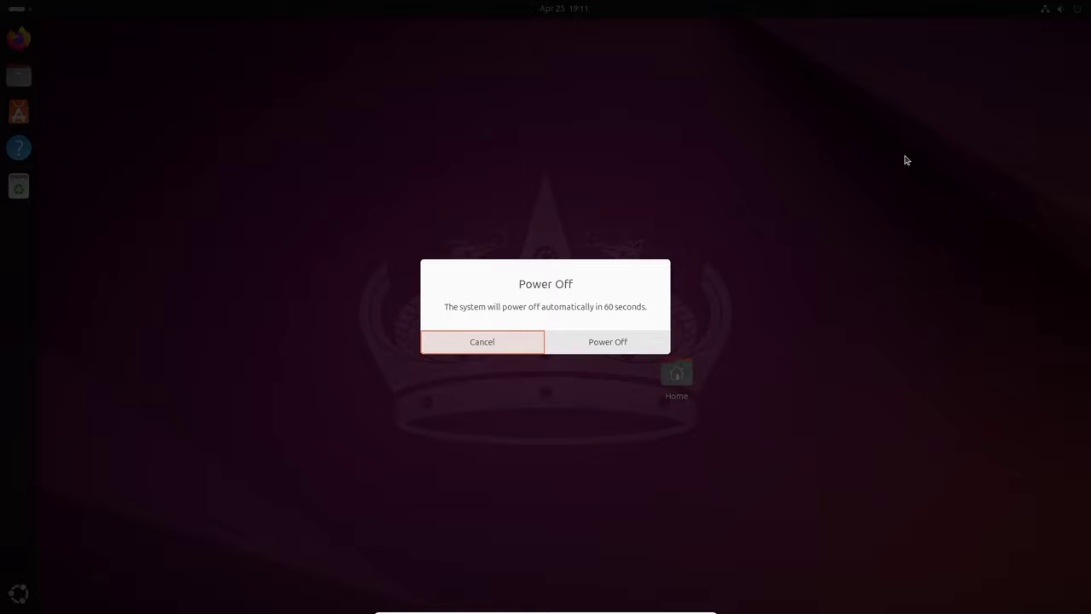